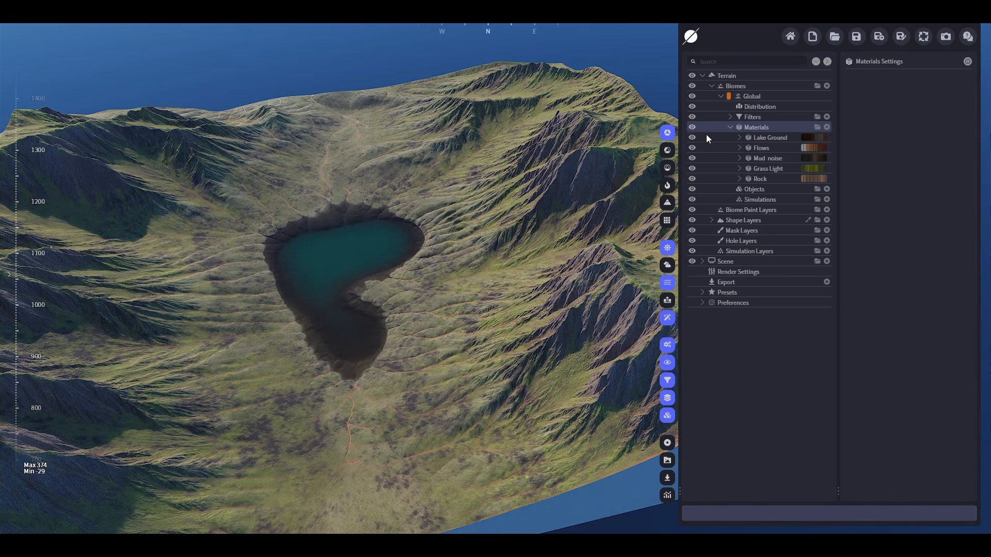
- Set the terrain's precision to 1/4 Meter
scroll(452, 251, down, 2)
middle_drag(452, 251, 648, 125)
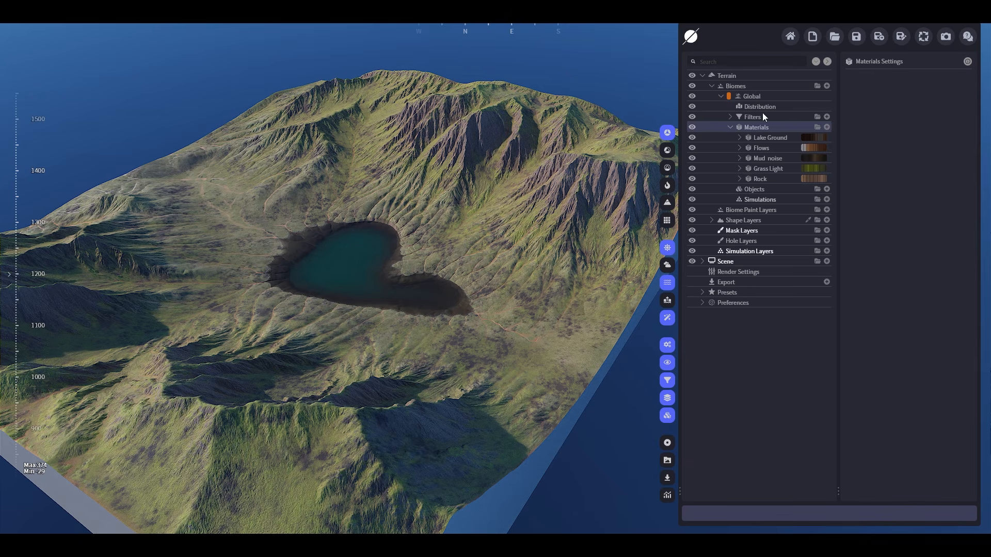
click(738, 77)
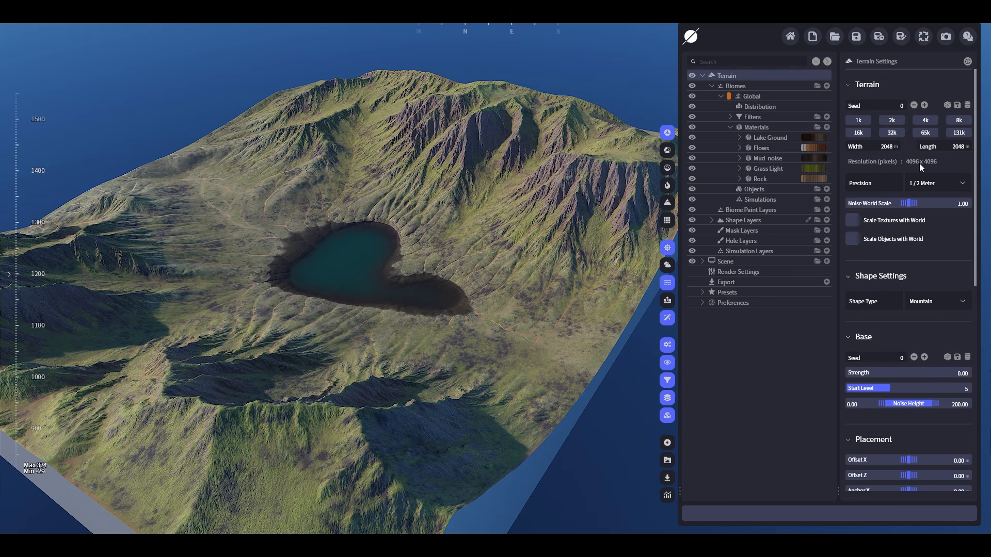
click(932, 184)
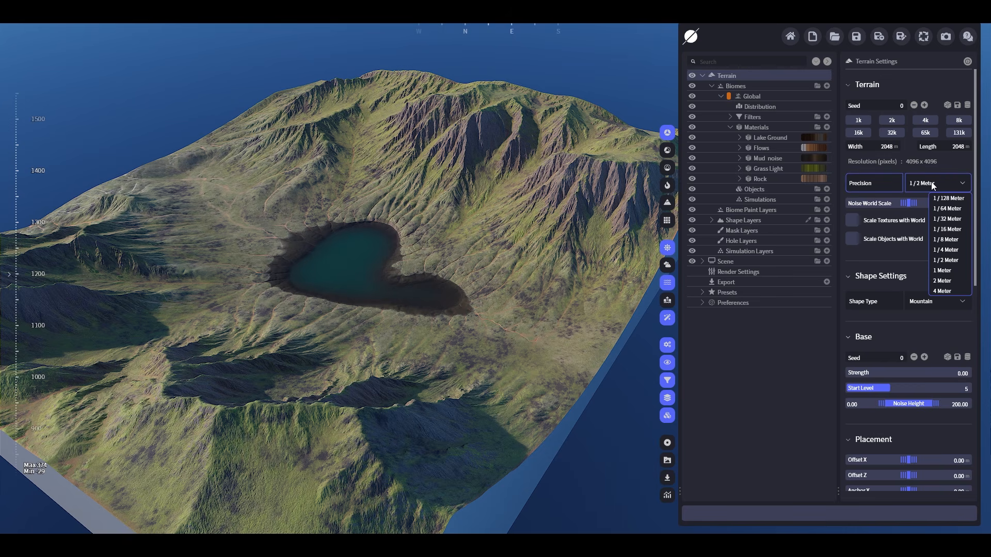
click(942, 250)
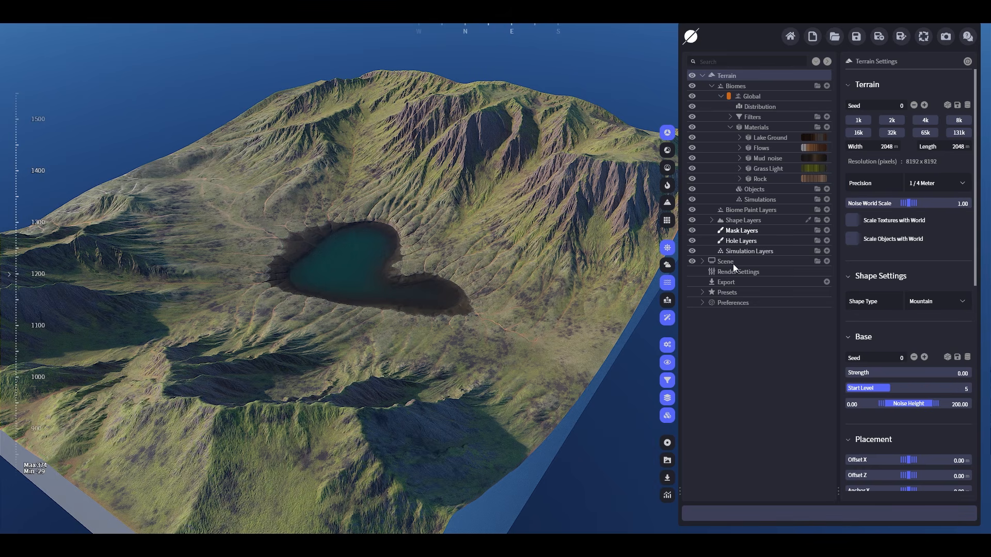
- Create an export preset with a height map item and set the height map's format to Exr
click(826, 282)
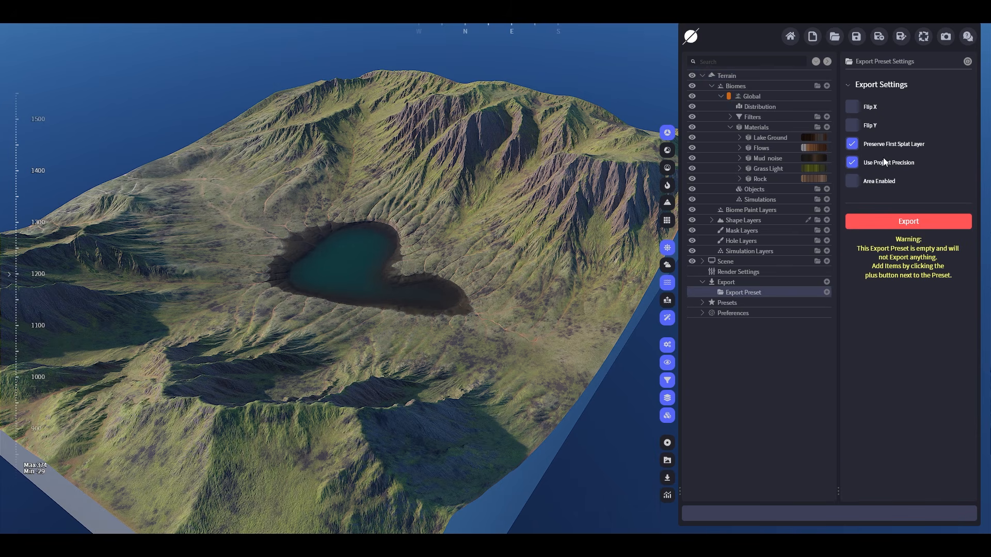
click(826, 293)
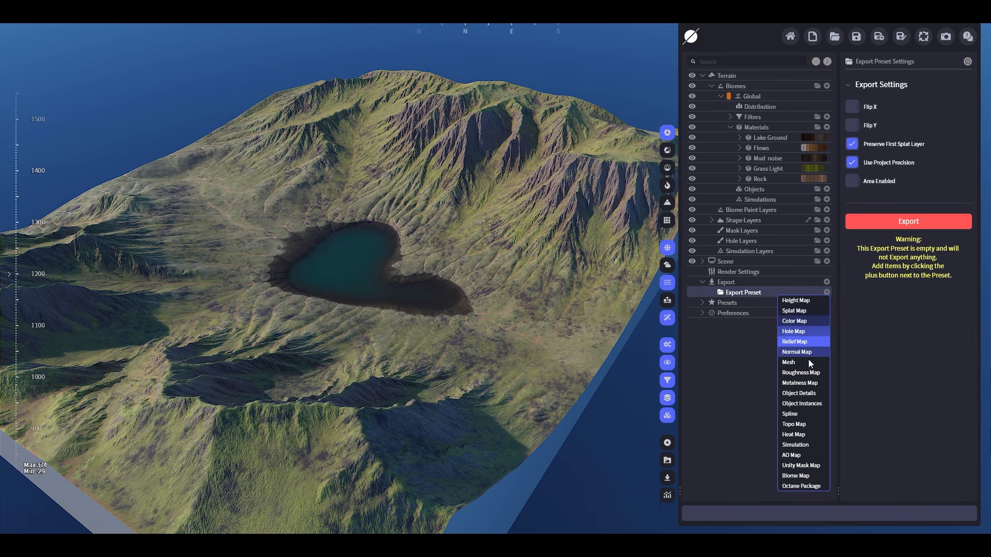
click(798, 305)
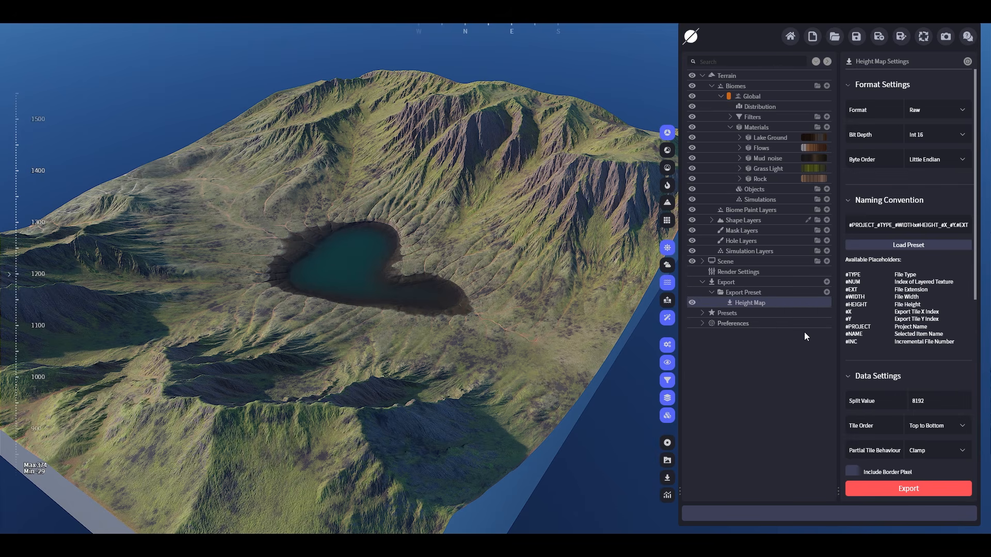
click(931, 112)
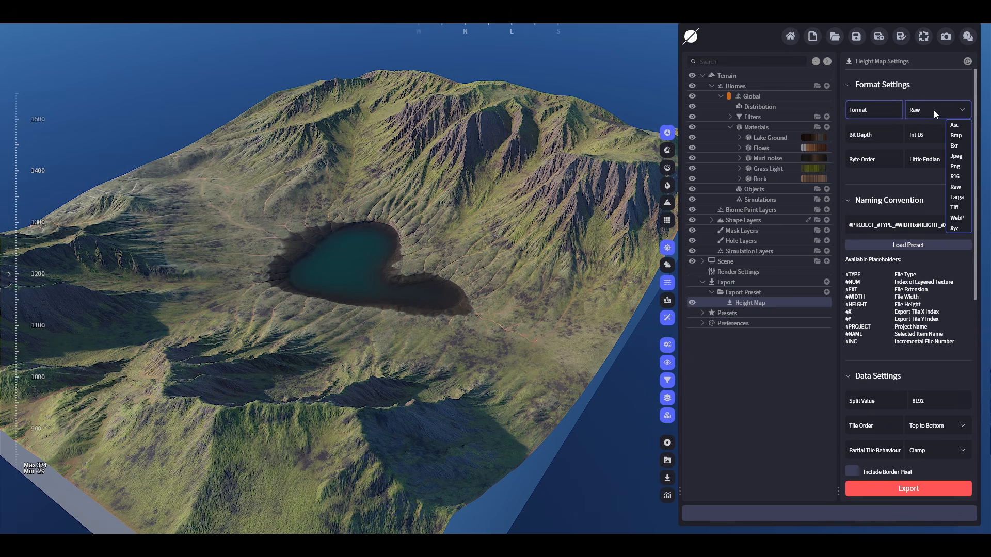
click(962, 146)
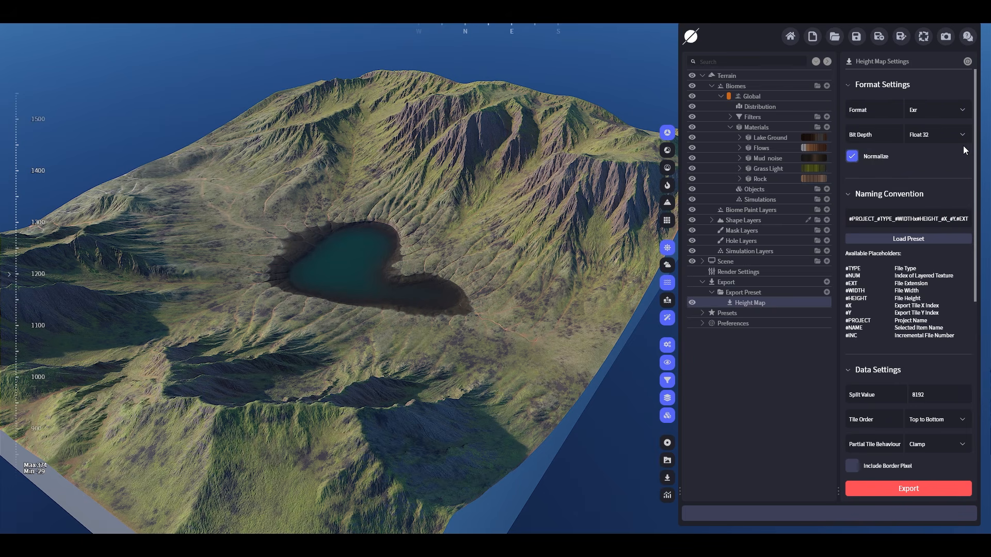
- Change the height map's naming convention to M16_height.#EXT
click(947, 218)
double_click(947, 218)
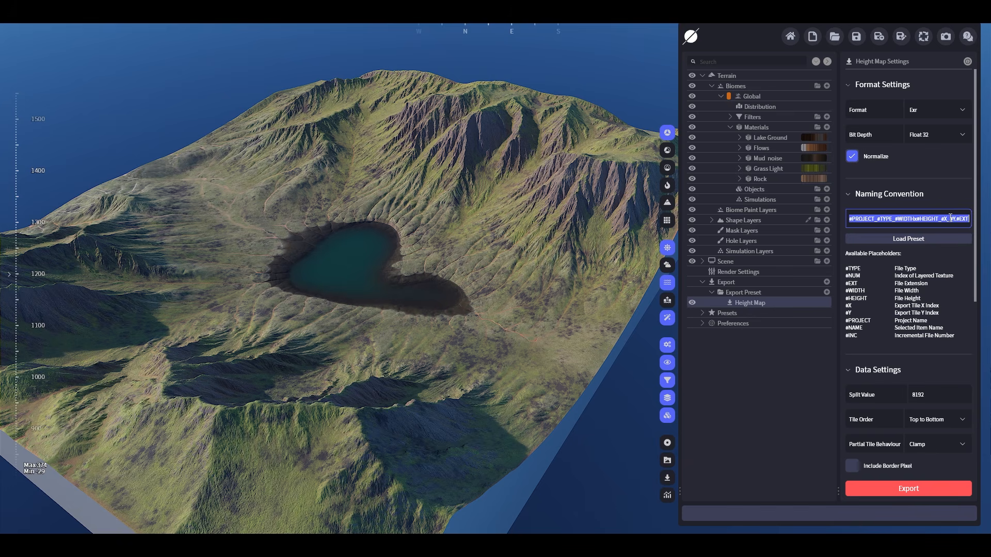
click(955, 219)
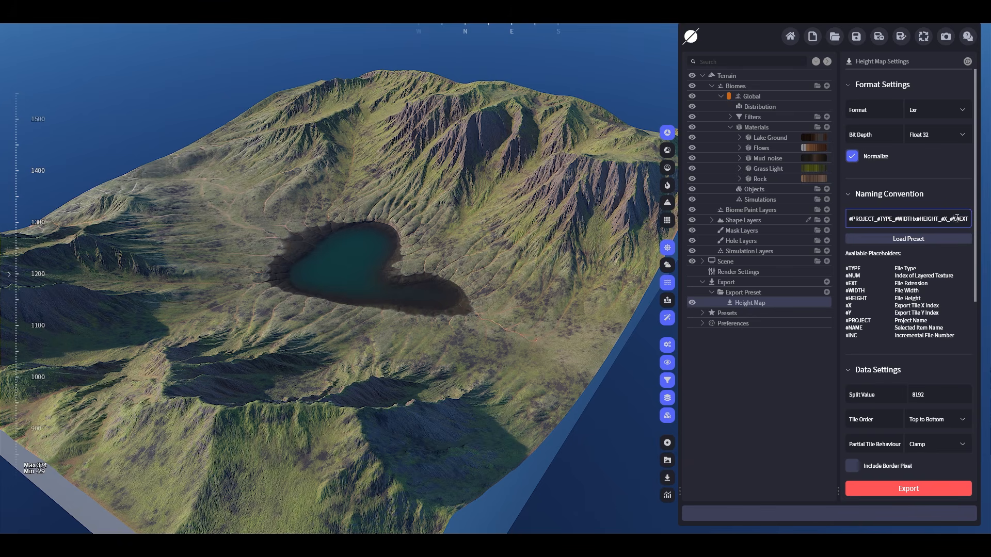
key(BackSpace)
key(BackSpace)
key(BackSpace)
key(BackSpace)
key(BackSpace)
key(BackSpace)
key(BackSpace)
key(BackSpace)
key(BackSpace)
key(BackSpace)
key(BackSpace)
key(BackSpace)
key(BackSpace)
key(BackSpace)
key(BackSpace)
key(BackSpace)
key(BackSpace)
key(BackSpace)
key(BackSpace)
key(BackSpace)
key(BackSpace)
key(BackSpace)
key(BackSpace)
key(BackSpace)
key(BackSpace)
key(BackSpace)
text(M16_Height)
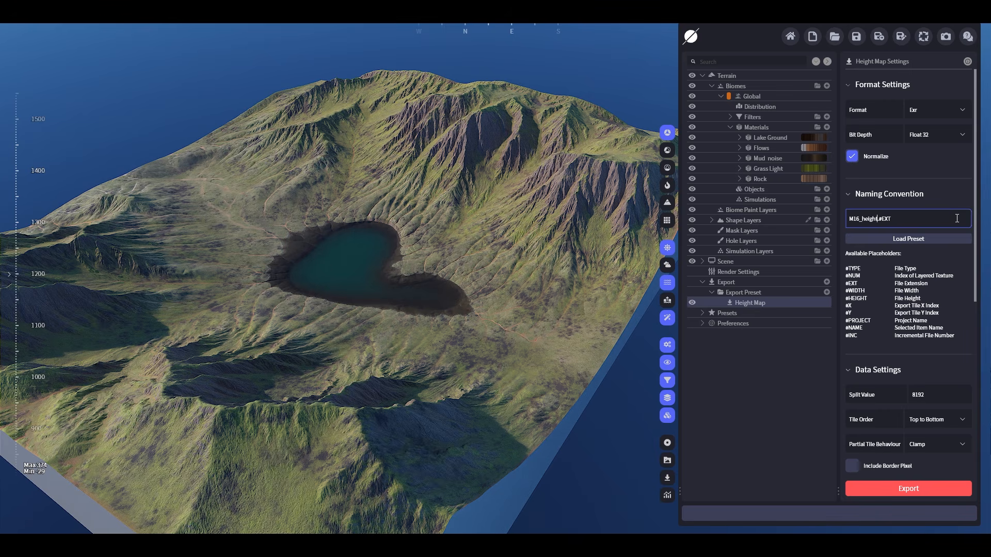
- Review the height map's data settings and export info, and export the height map
scroll(872, 324, down, 5)
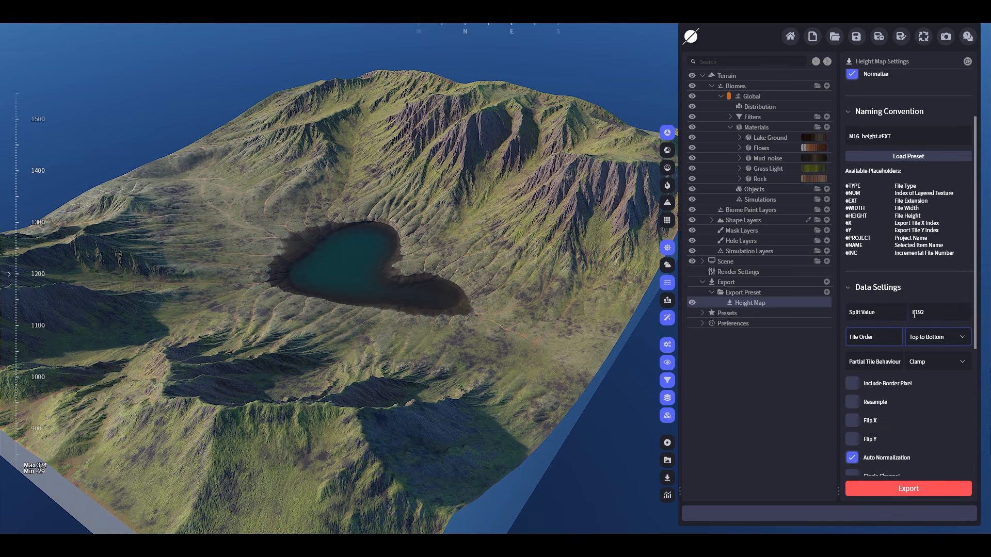
scroll(933, 372, down, 3)
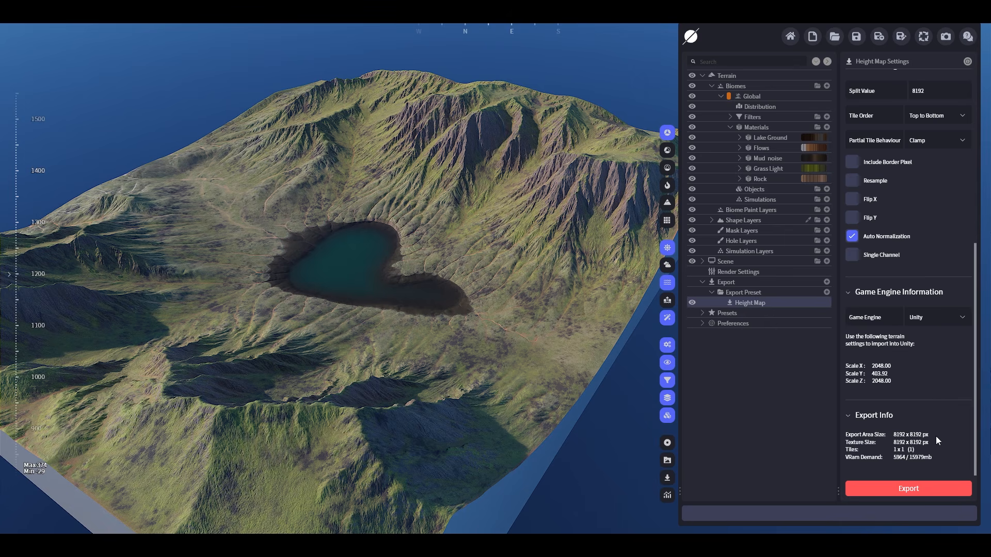
click(909, 488)
- Open the export folder, enlarge its thumbnails, inspect the exported M16_height EXR file, and return to the terrain project
click(667, 478)
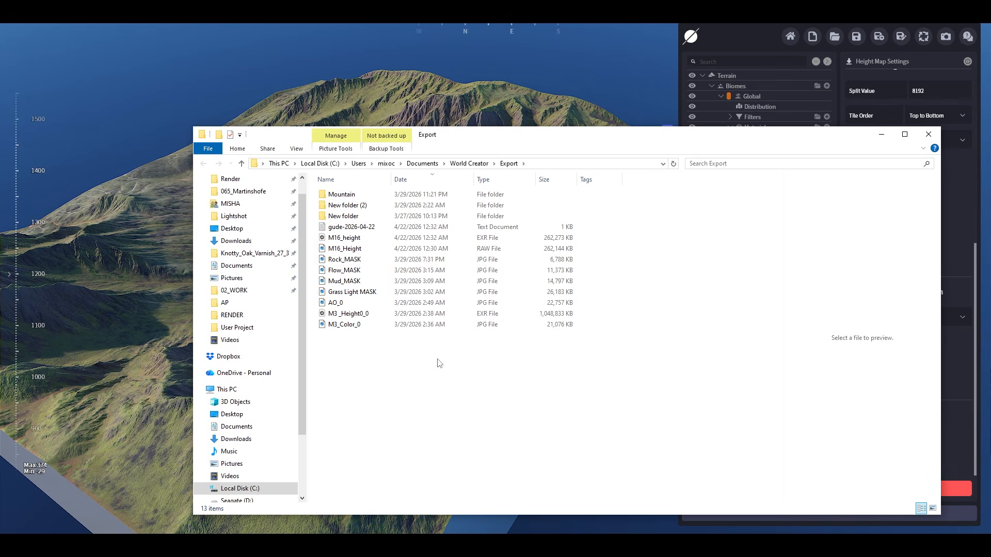
click(335, 251)
click(372, 357)
ctrl+scroll(546, 401, up, 5)
click(549, 397)
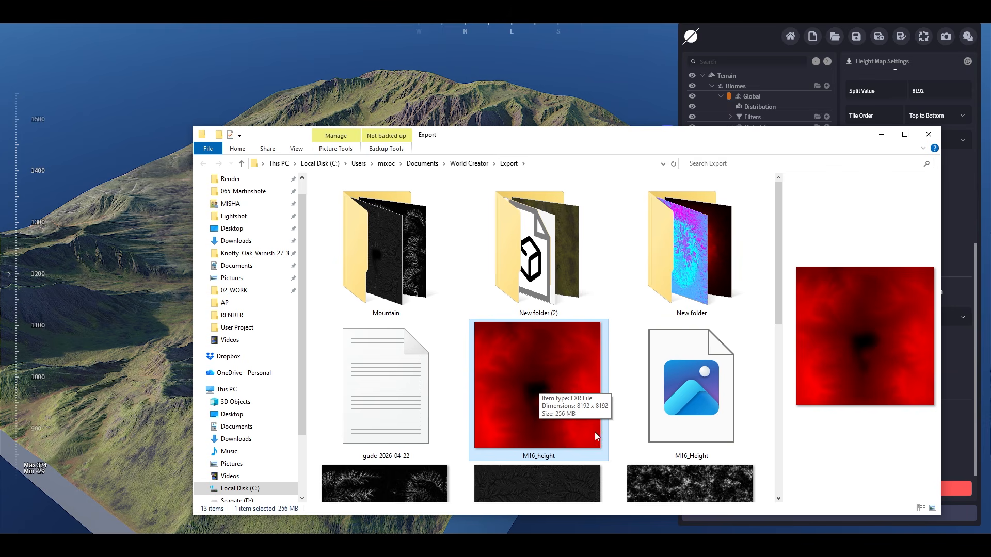
key(alt+Tab)
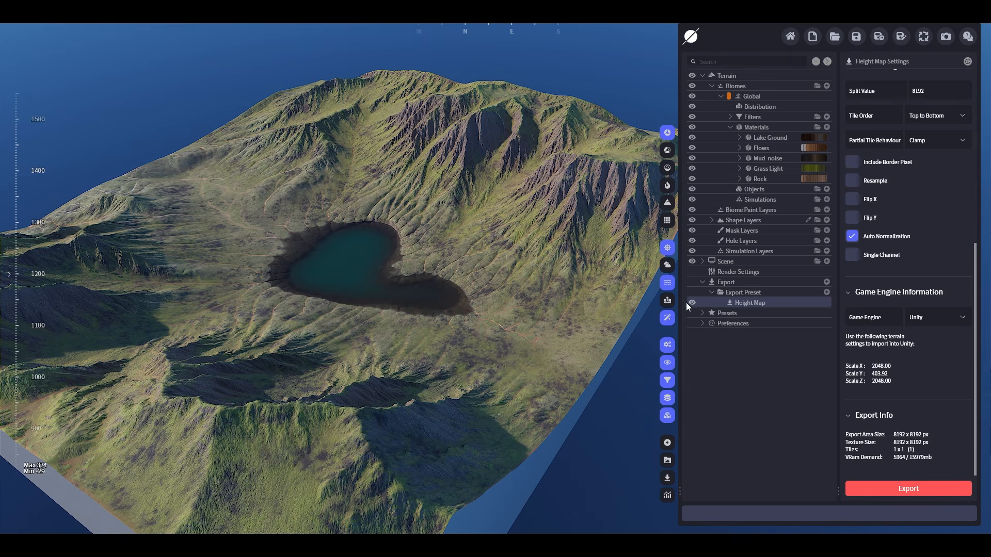
- Disable the height map item and add a color map to the export preset
click(826, 292)
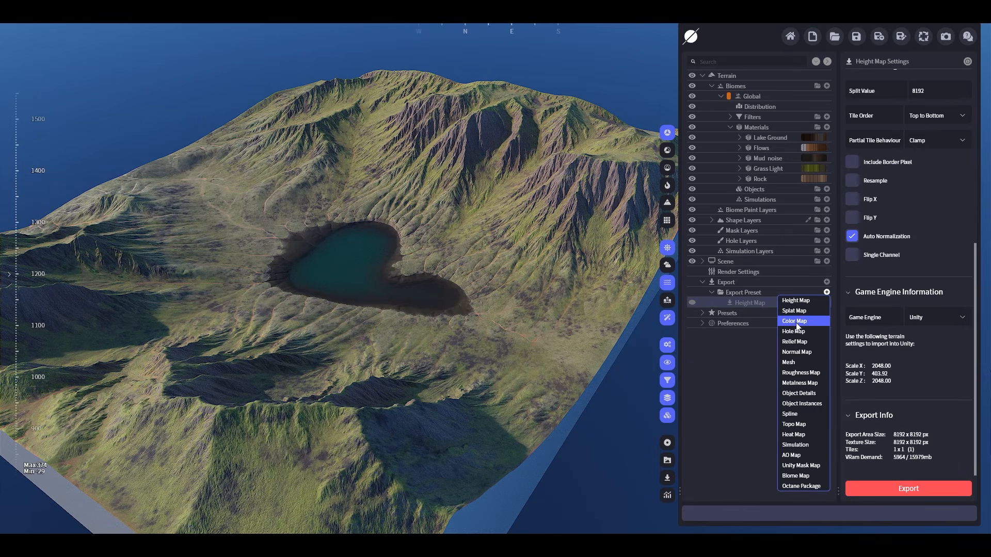
click(794, 321)
- Switch the terrain display to its plain color view and examine the surface from above
click(668, 168)
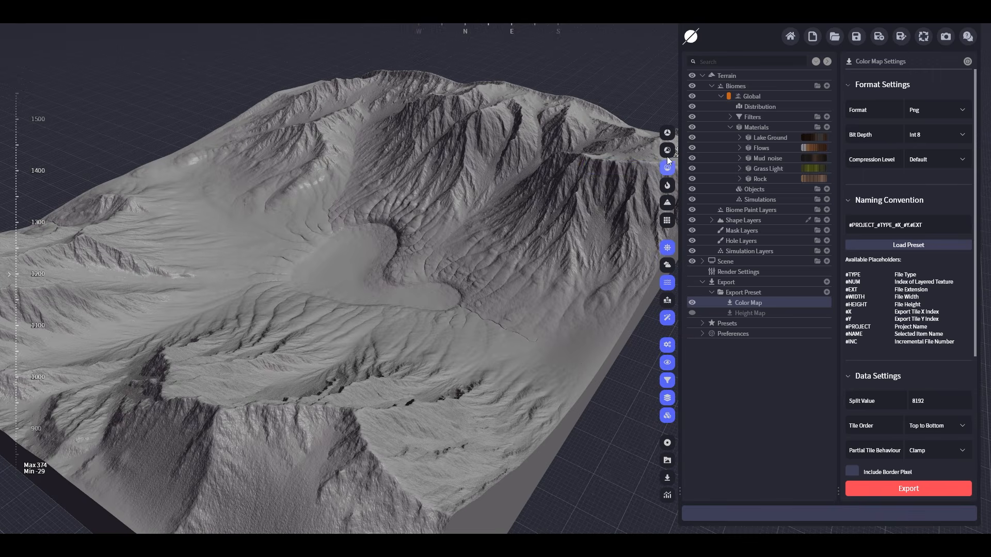
click(667, 149)
scroll(412, 346, down, 2)
right_drag(413, 345, 388, 268)
scroll(376, 276, up, 2)
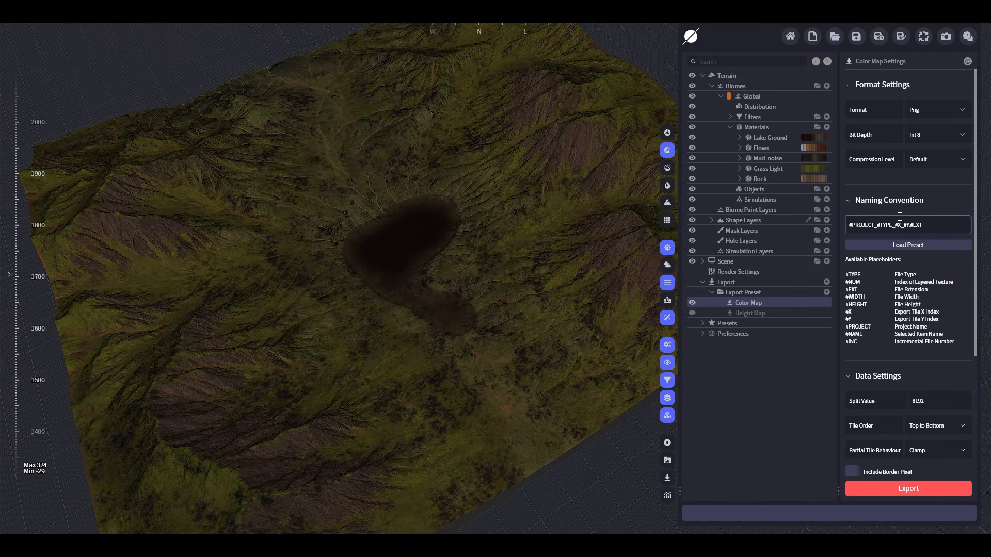
- Set the color map's format to Jpeg and its naming convention to M16_Color.#EXT
click(932, 110)
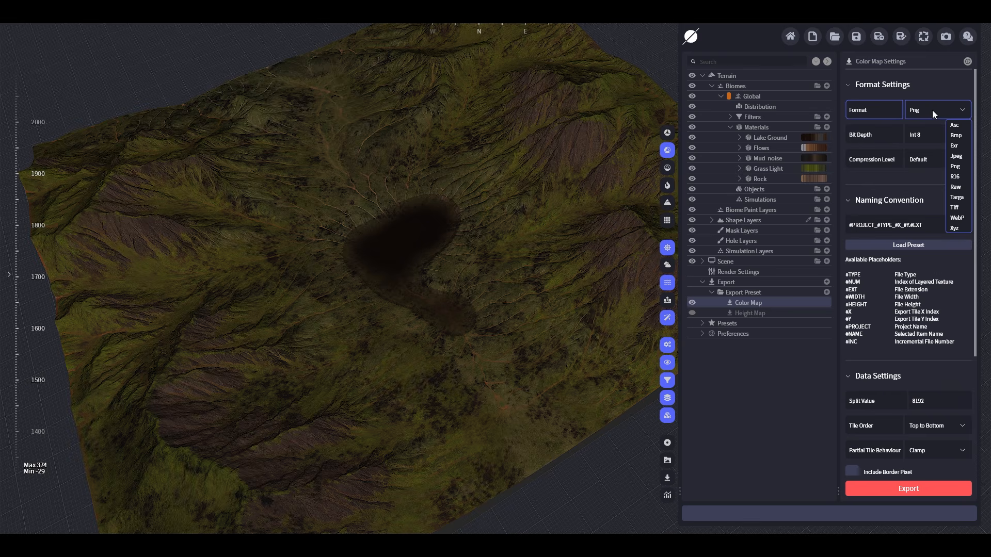
click(956, 156)
click(907, 191)
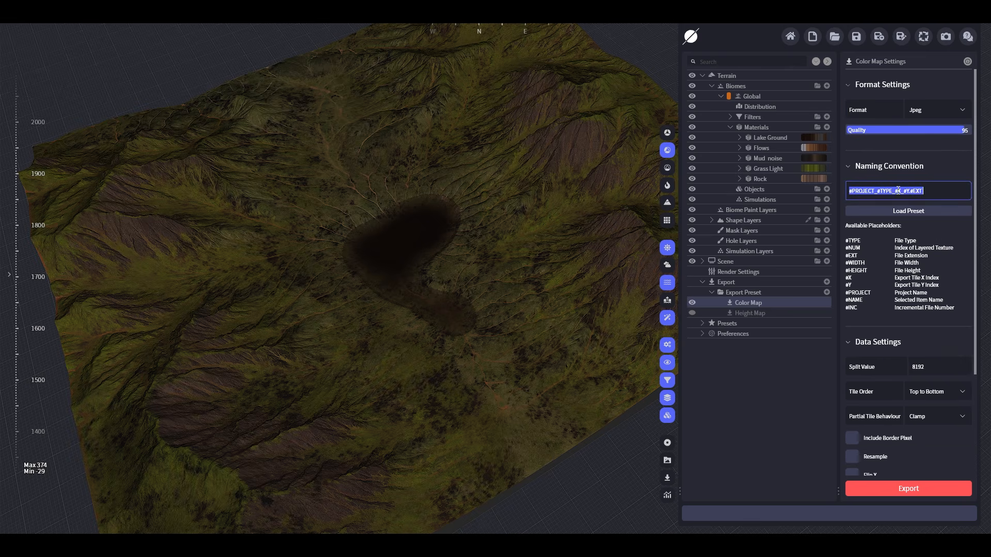
click(907, 191)
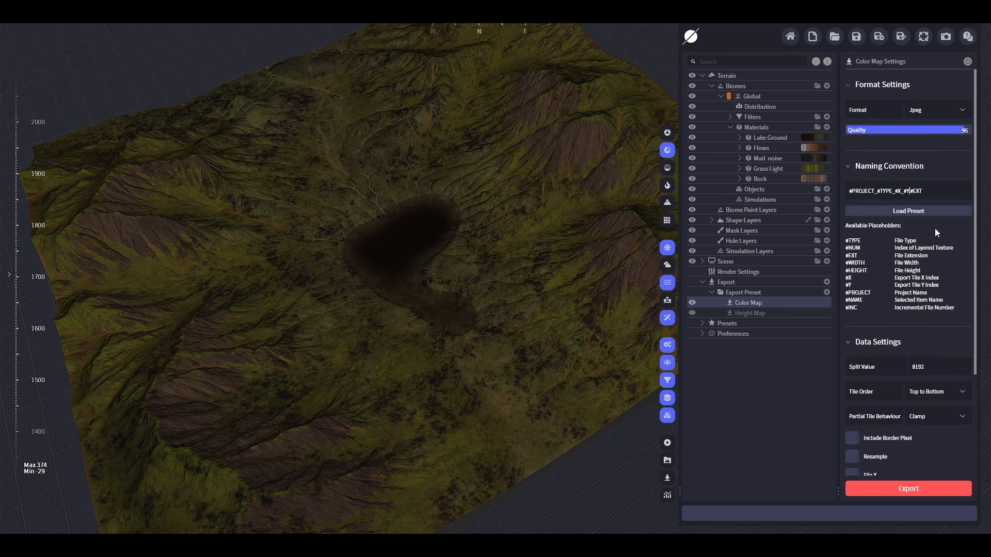
key(Delete)
key(Delete)
key(BackSpace)
key(BackSpace)
key(BackSpace)
key(BackSpace)
key(BackSpace)
key(BackSpace)
key(BackSpace)
key(BackSpace)
key(BackSpace)
key(BackSpace)
key(BackSpace)
key(BackSpace)
key(BackSpace)
key(BackSpace)
key(BackSpace)
key(BackSpace)
key(BackSpace)
key(BackSpace)
key(BackSpace)
text(M16_Color)
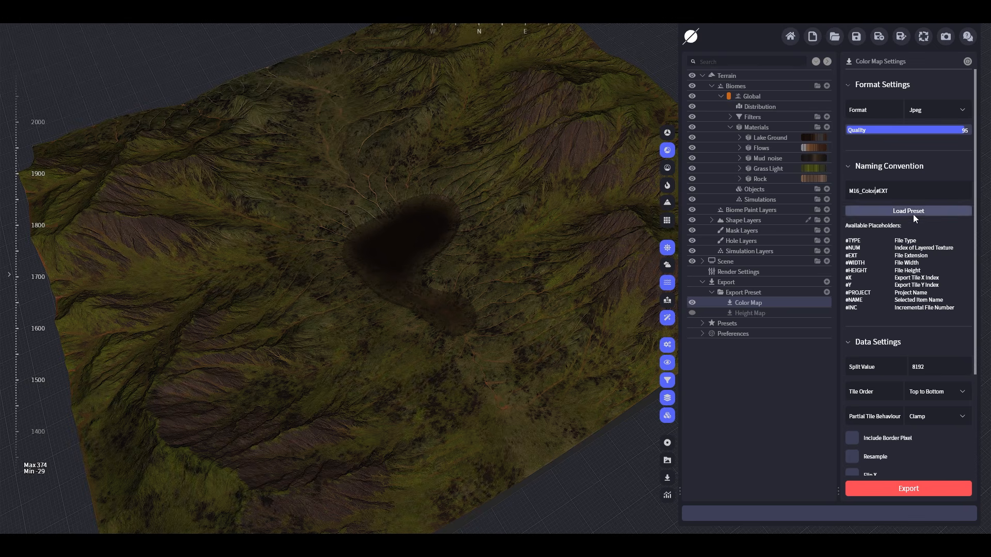
- Review the color map's data settings and export info, and export the color map
scroll(881, 293, down, 4)
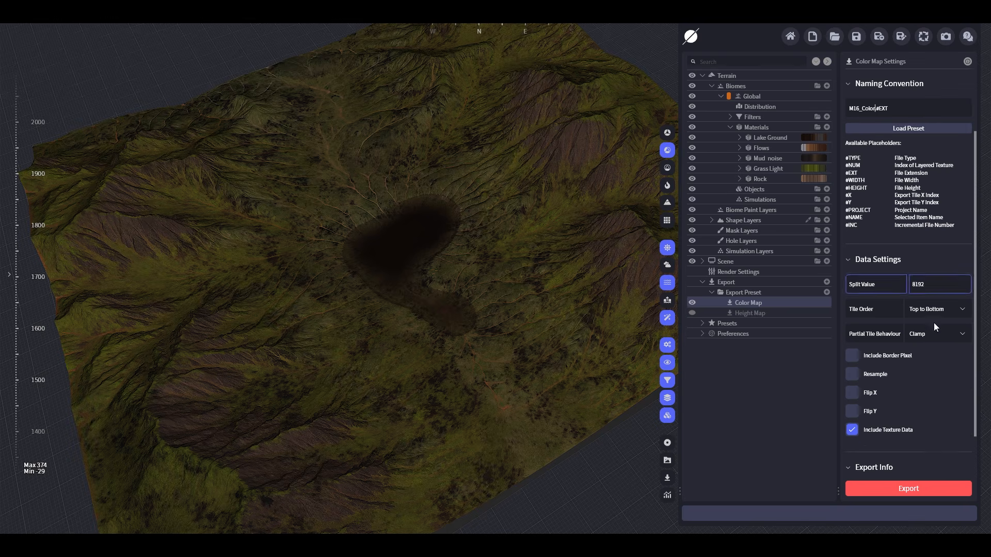
scroll(942, 369, down, 2)
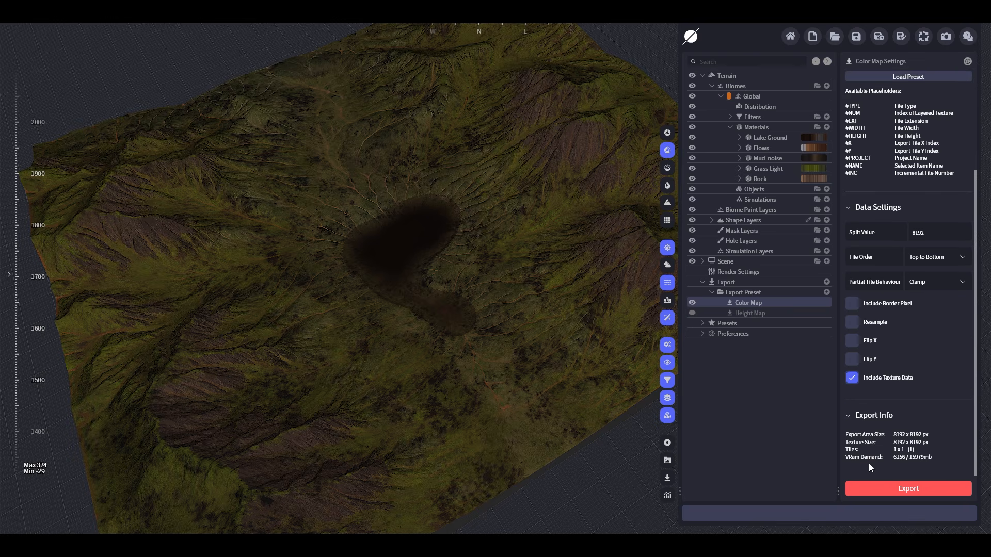
click(909, 493)
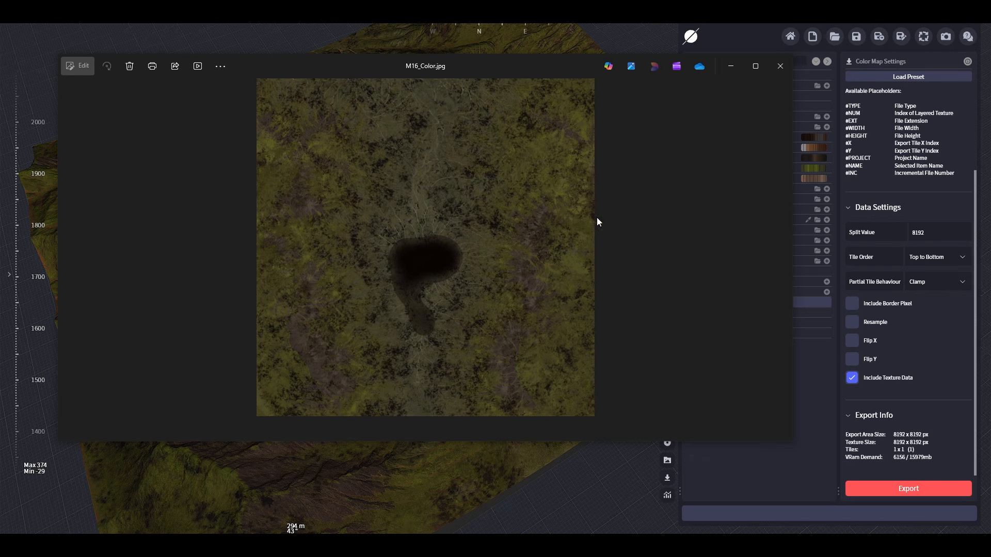
- Examine the lake area of the exported M16_Color.jpg up close, and close the image viewer
scroll(464, 276, up, 5)
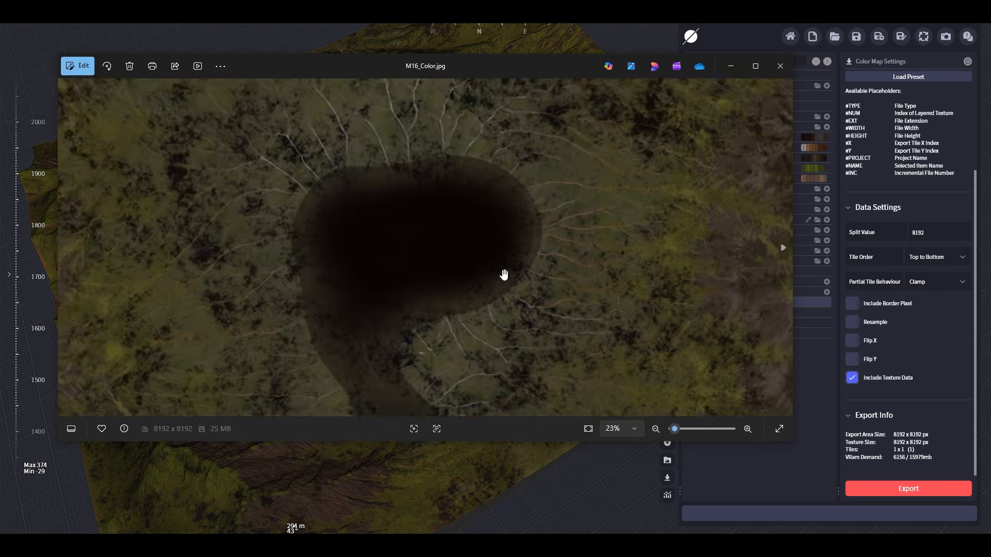
scroll(505, 274, down, 5)
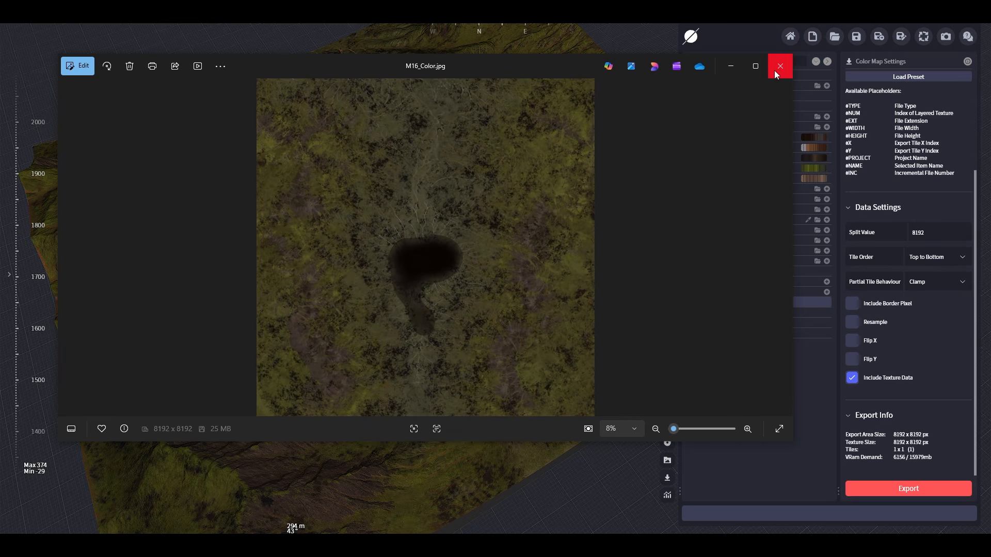
click(779, 66)
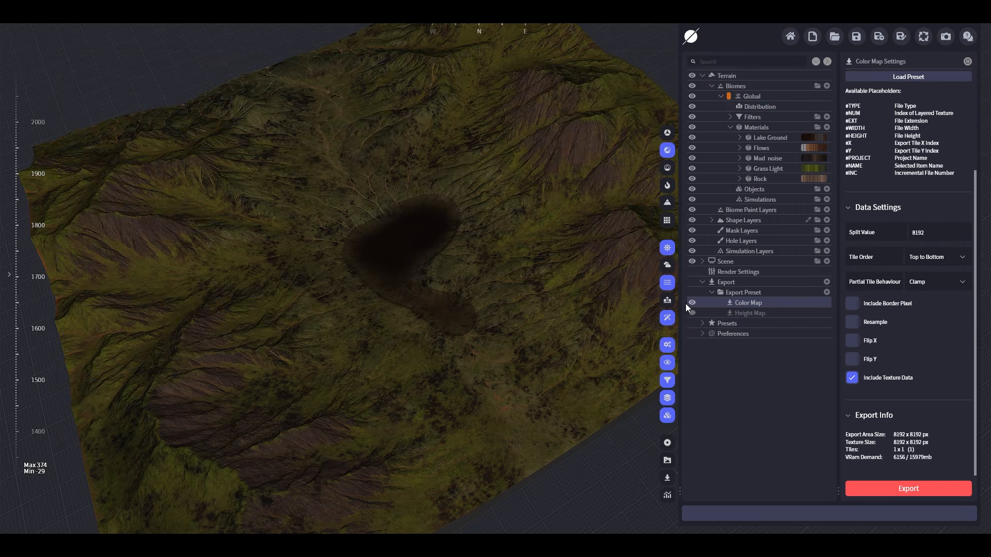
- Disable the color map item and add a normal map to the export preset
click(825, 302)
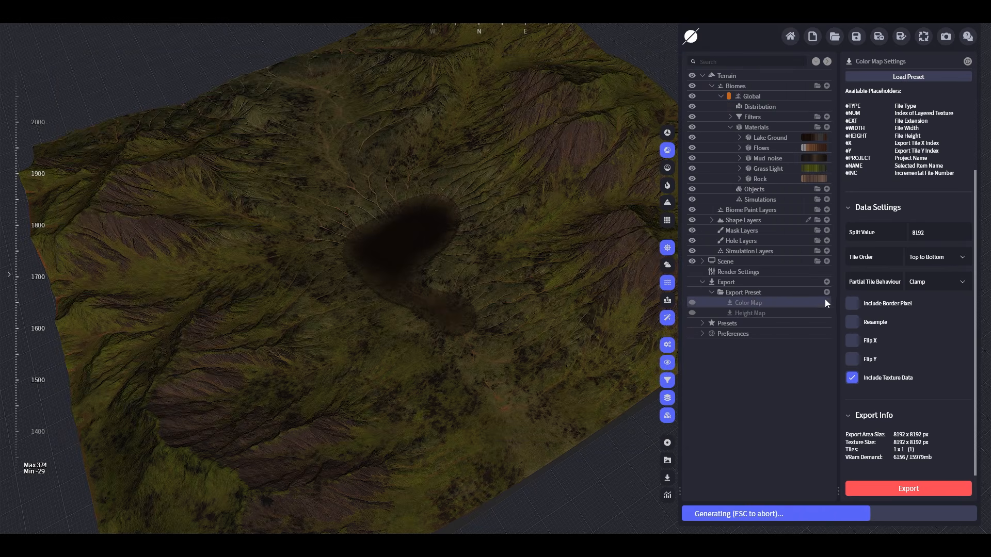
click(826, 292)
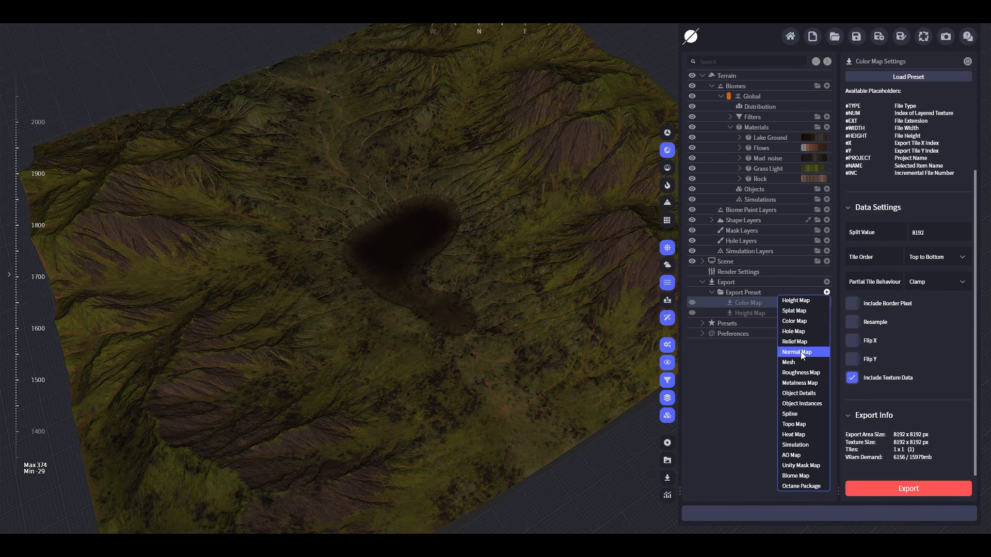
click(800, 352)
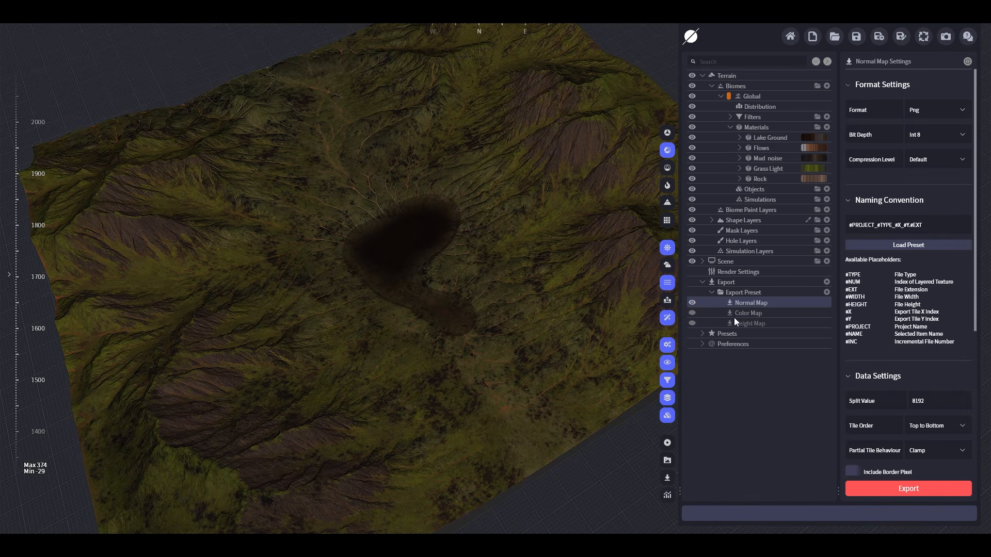
- Set the normal map's naming convention to M16_Normal.#EXT and its format to Jpeg
click(908, 225)
click(908, 225)
key(BackSpace)
key(BackSpace)
key(BackSpace)
key(BackSpace)
key(BackSpace)
key(BackSpace)
key(BackSpace)
key(BackSpace)
key(BackSpace)
key(BackSpace)
key(BackSpace)
key(BackSpace)
key(BackSpace)
key(BackSpace)
key(BackSpace)
key(BackSpace)
key(BackSpace)
key(BackSpace)
key(BackSpace)
key(BackSpace)
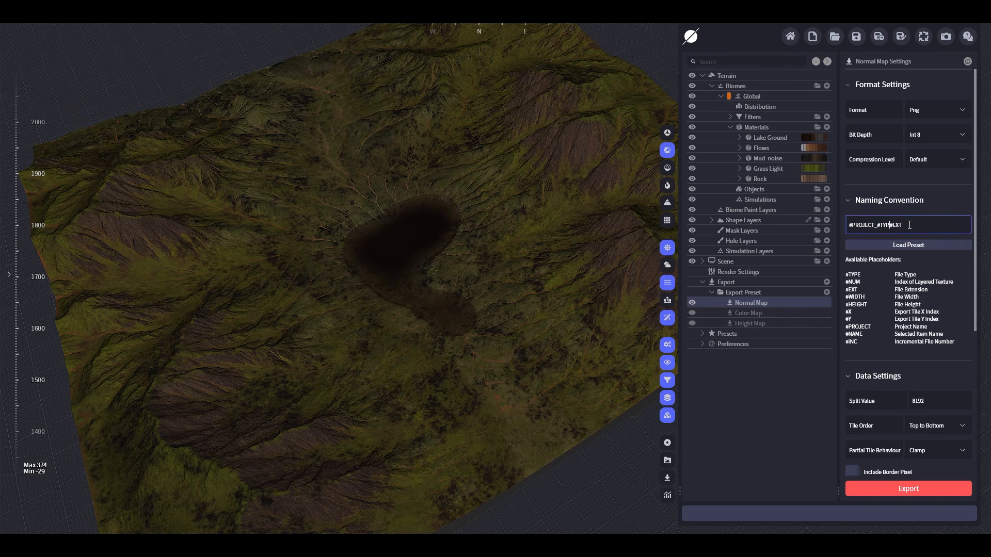
text(M16_Normal.)
click(924, 111)
click(960, 156)
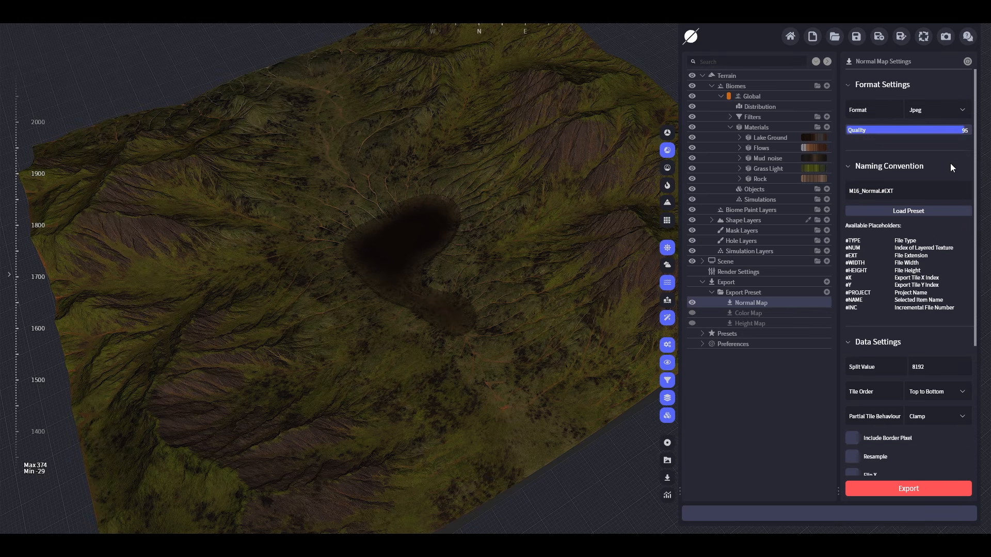
- Review the normal map's data settings, export it, and disable its item in the export preset
scroll(923, 361, down, 5)
scroll(937, 386, down, 1)
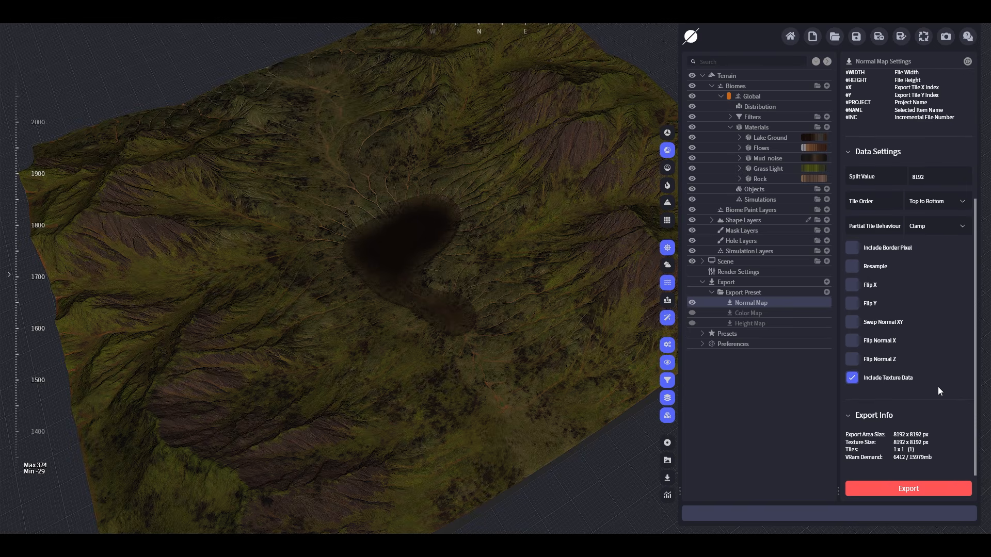
click(909, 487)
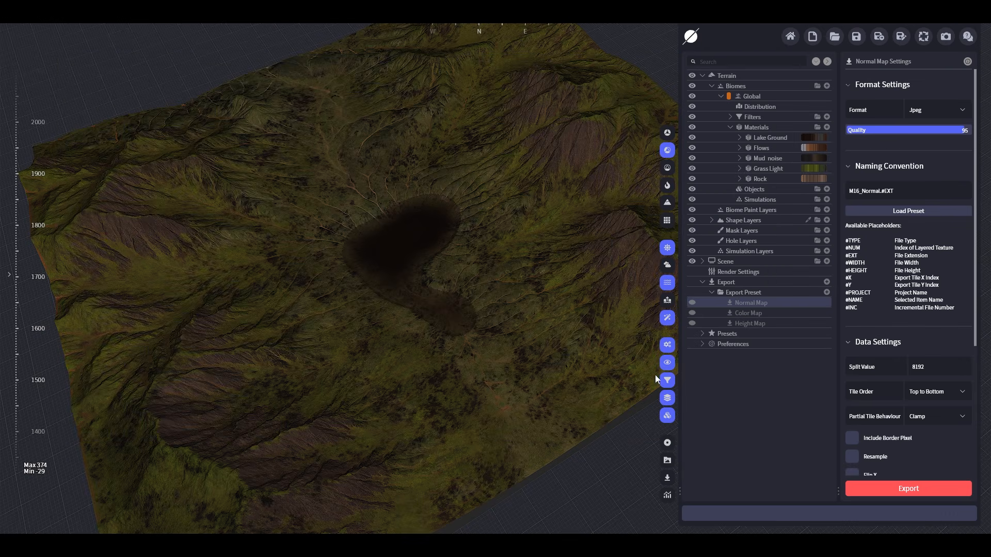
- Duplicate the Rock material in the Global biome and select the upper copy
scroll(572, 334, up, 1)
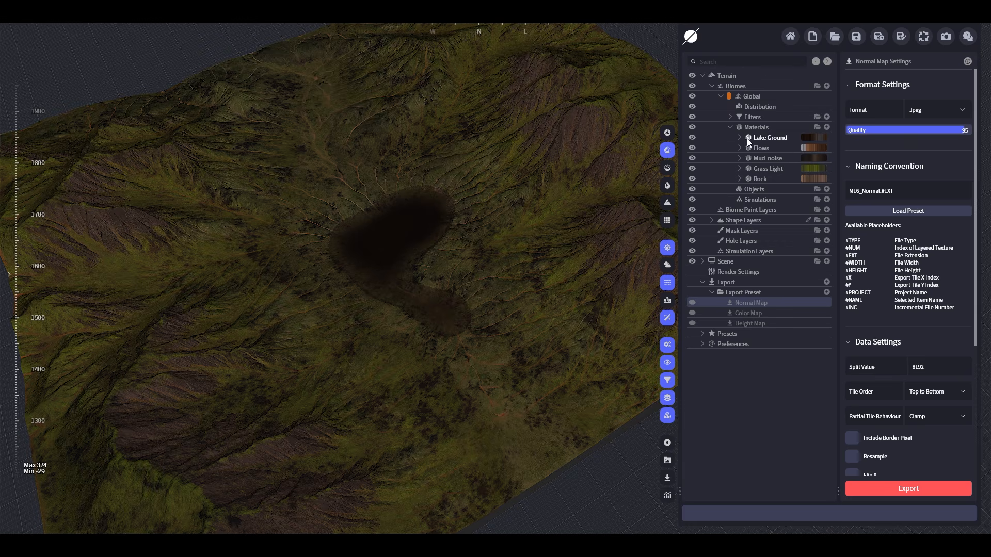
click(768, 179)
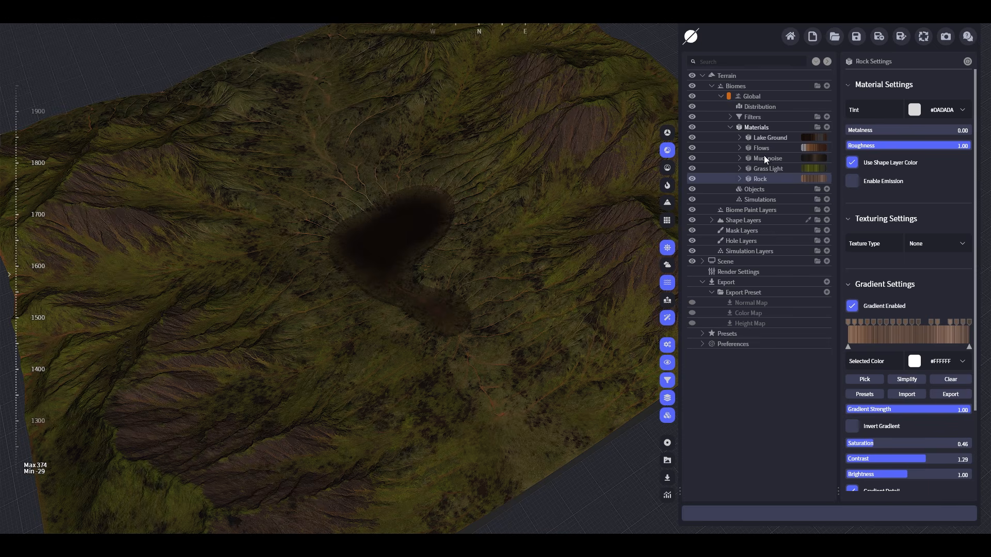
ctrl+drag(765, 179, 766, 178)
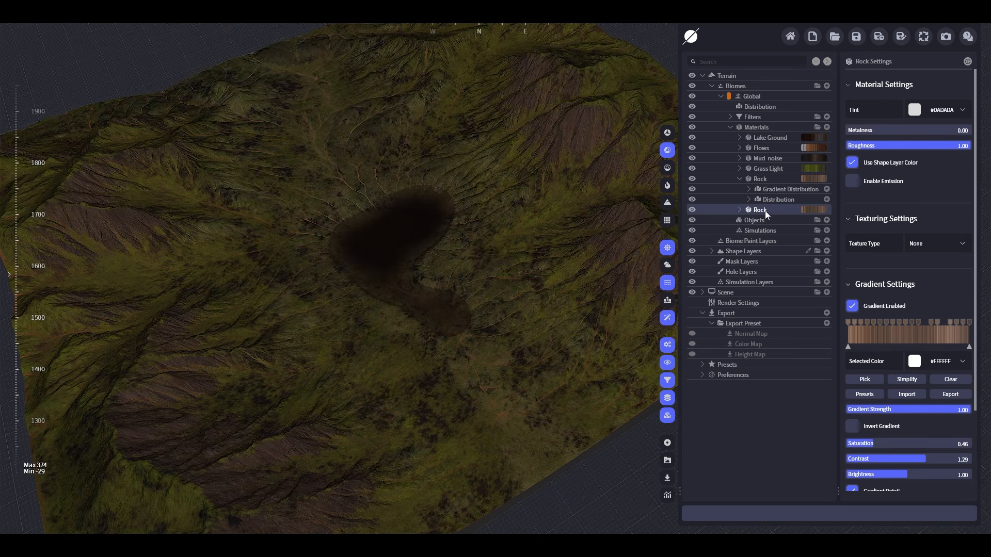
click(760, 180)
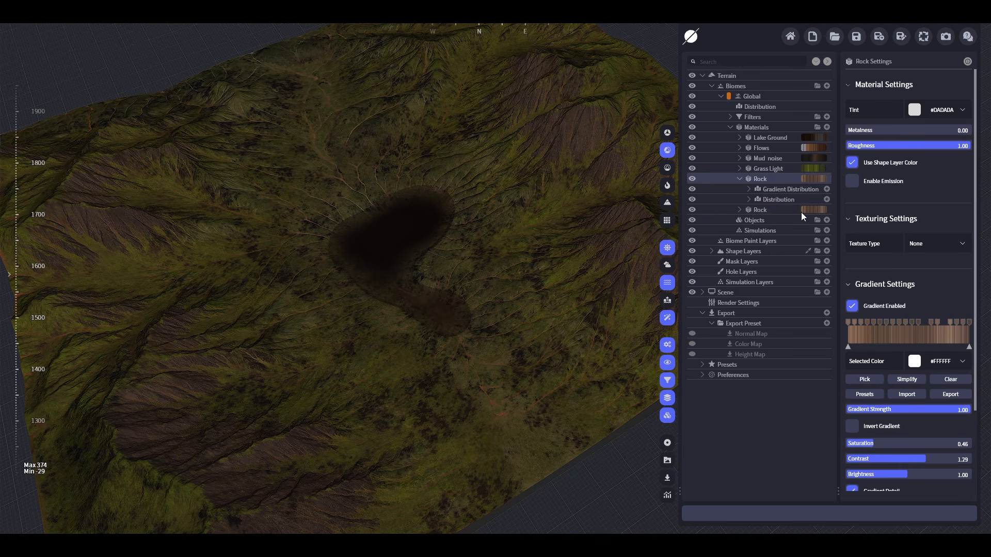
- Disable the gradient on the upper Rock copy and set its tint to #FFFFFF
click(852, 306)
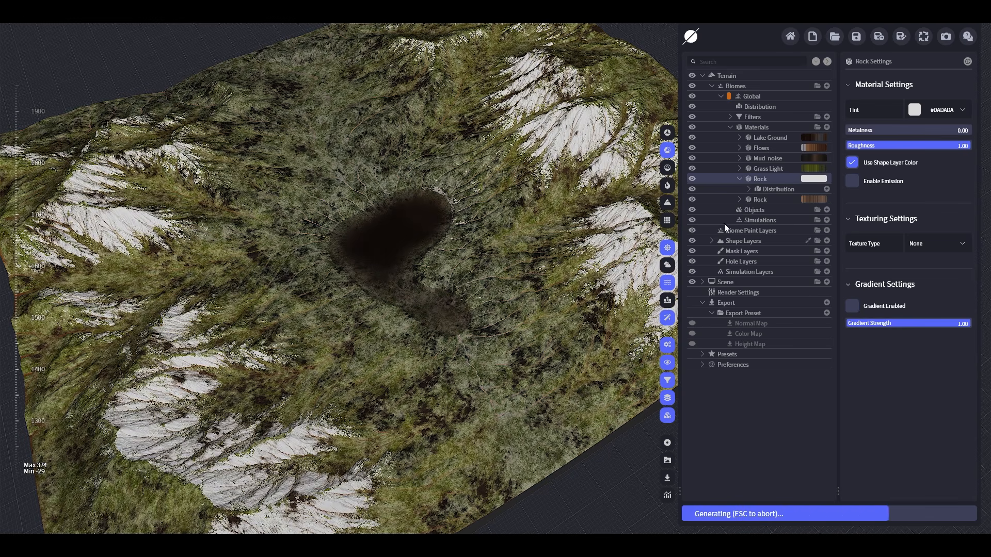
click(915, 110)
drag(953, 172, 970, 171)
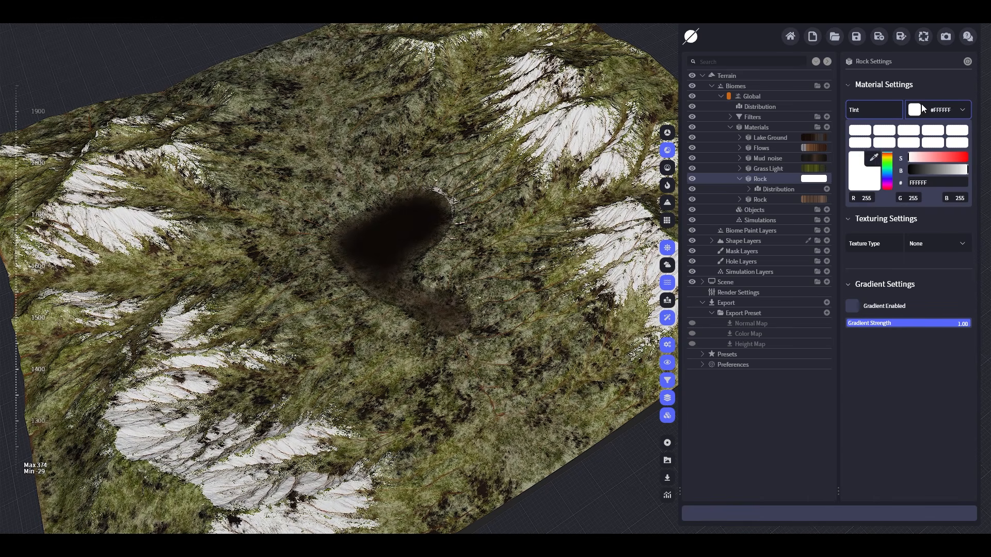
click(888, 336)
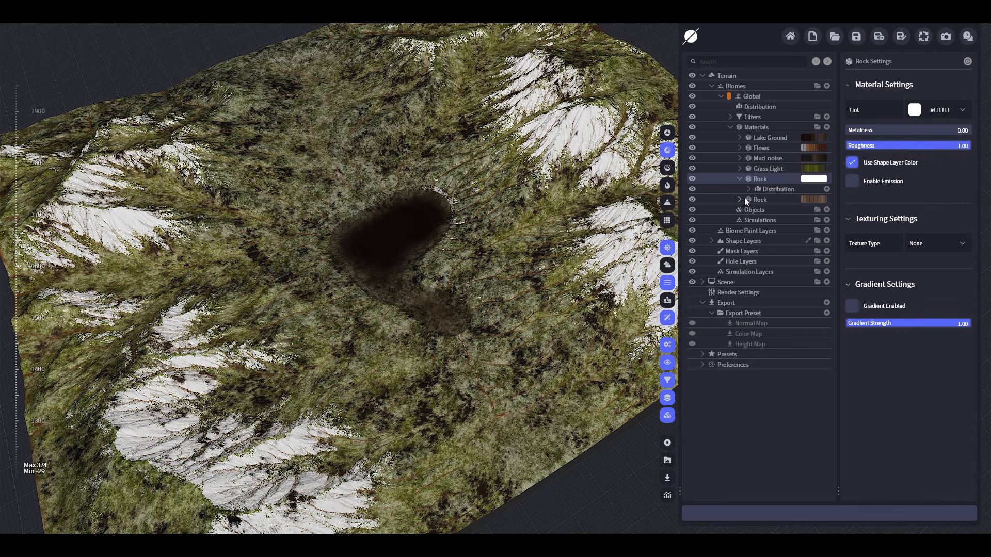
- Hide the Grass Light, Mud noise, Flows and Lake Ground materials, and duplicate Grass Light
click(692, 157)
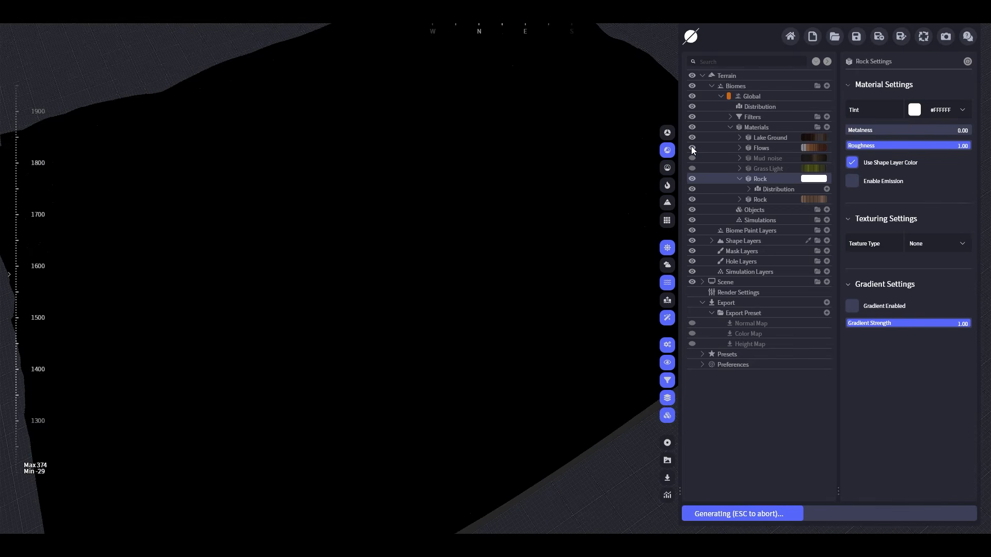
click(692, 148)
click(691, 137)
click(773, 168)
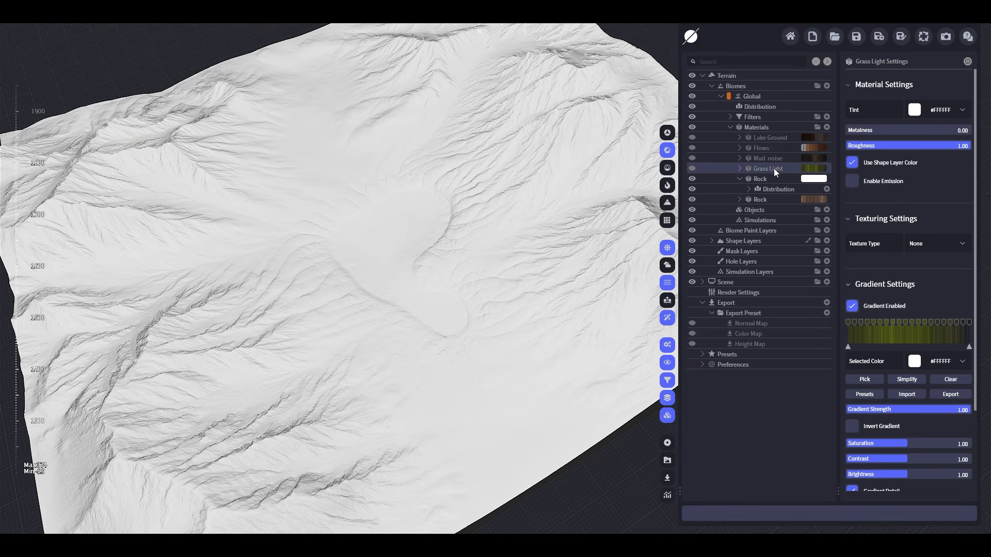
ctrl+drag(768, 169, 768, 163)
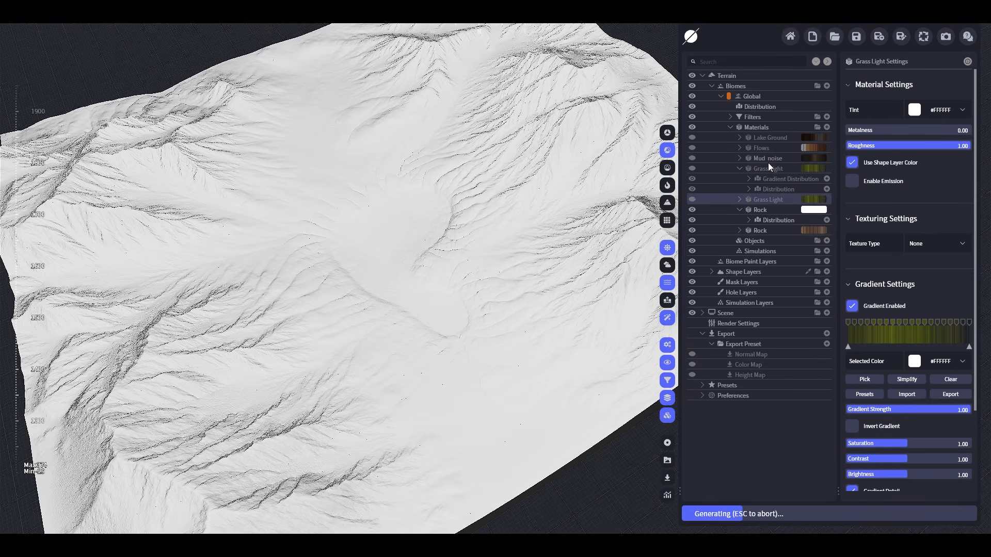
- Rename the plain white Rock copy as Rock MASK
click(764, 210)
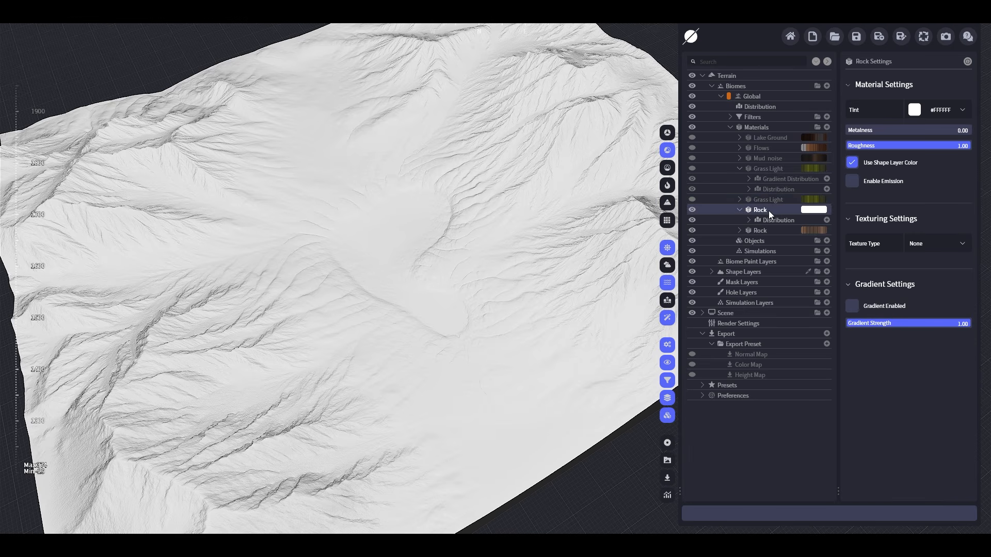
double_click(775, 210)
key(End)
text(MASK)
key(Return)
- Make the upper Grass Light copy a visible white material named Grass Light MASK, with its gradient disabled
click(771, 169)
click(740, 168)
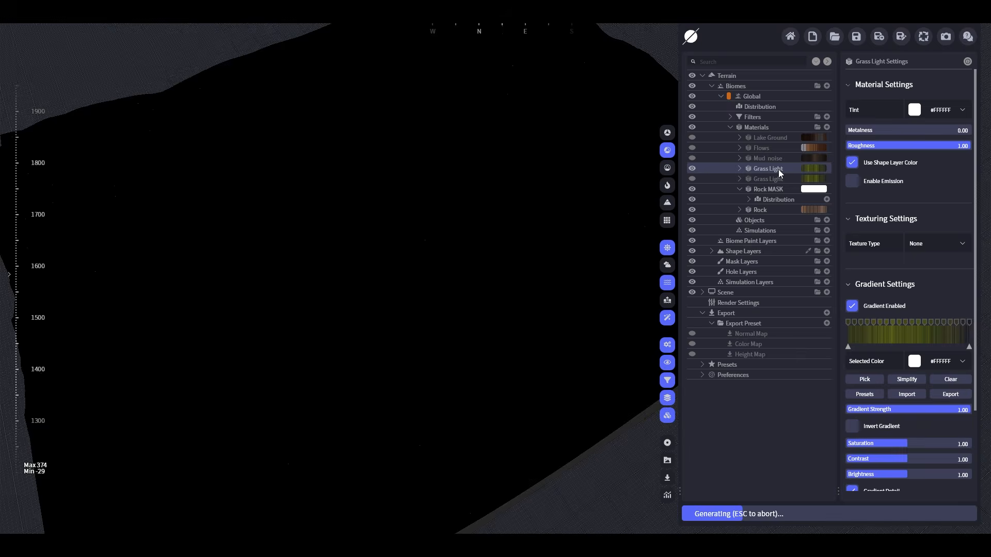
double_click(779, 169)
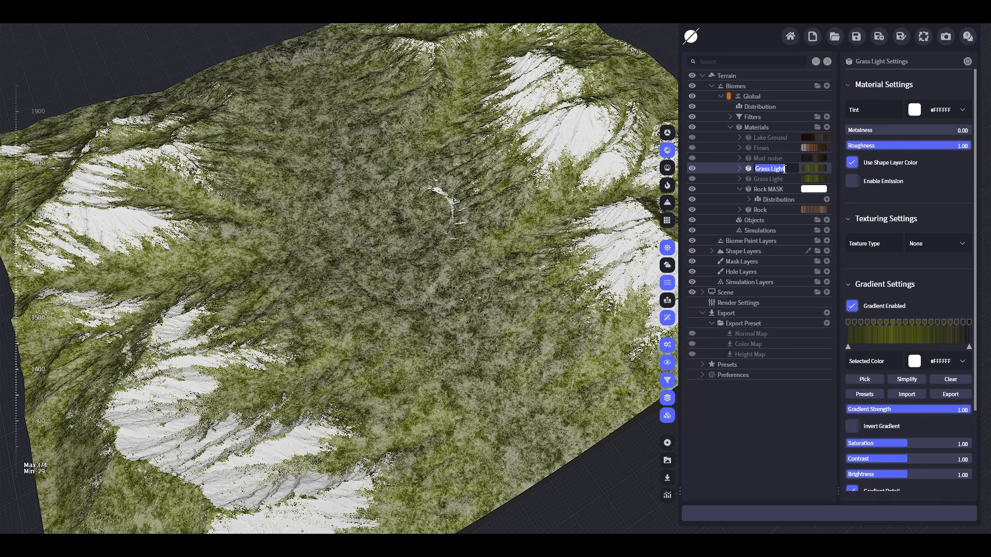
click(784, 169)
text(MASK)
key(Return)
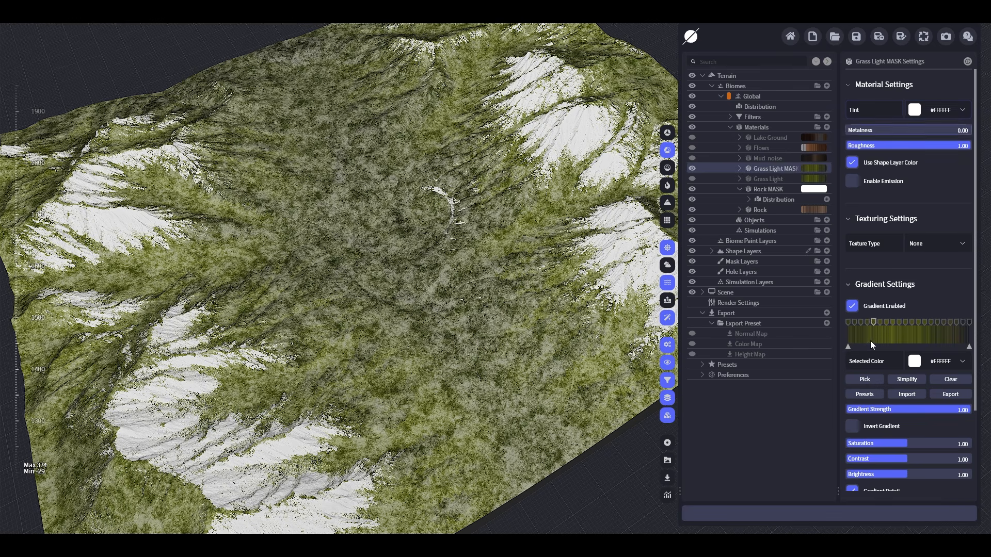
click(852, 307)
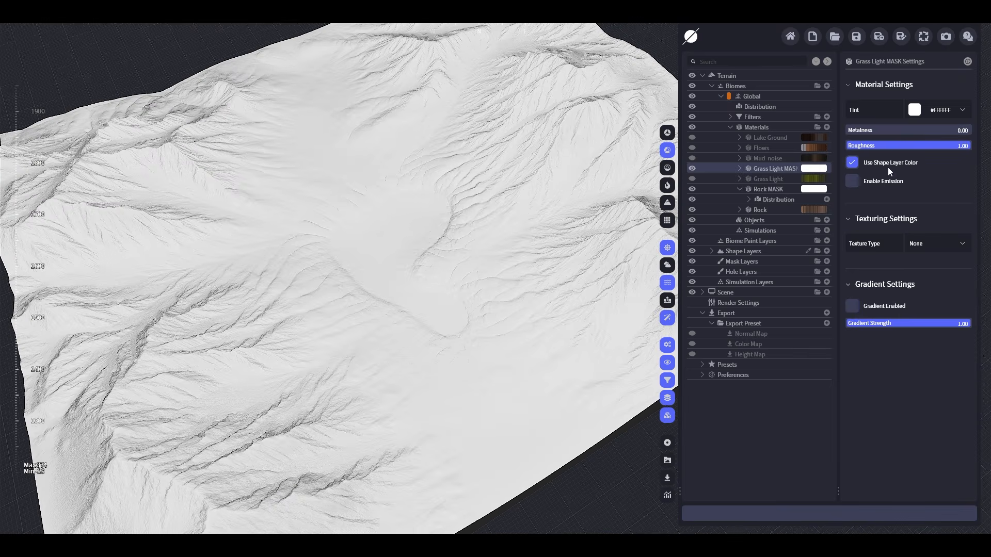
click(916, 110)
- Duplicate the Mud noise material and rename the upper copy as Mud noise MASK
click(768, 157)
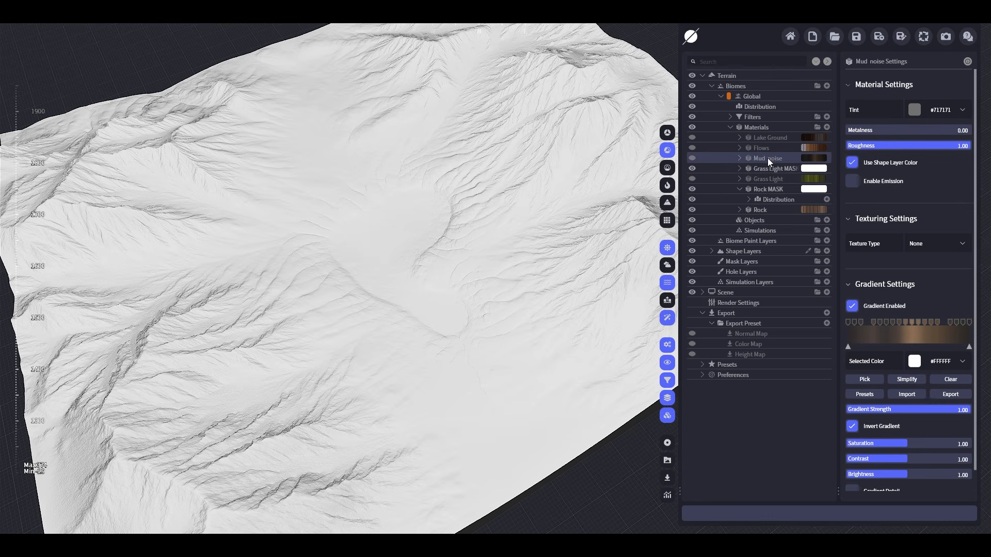
ctrl+drag(767, 158, 769, 152)
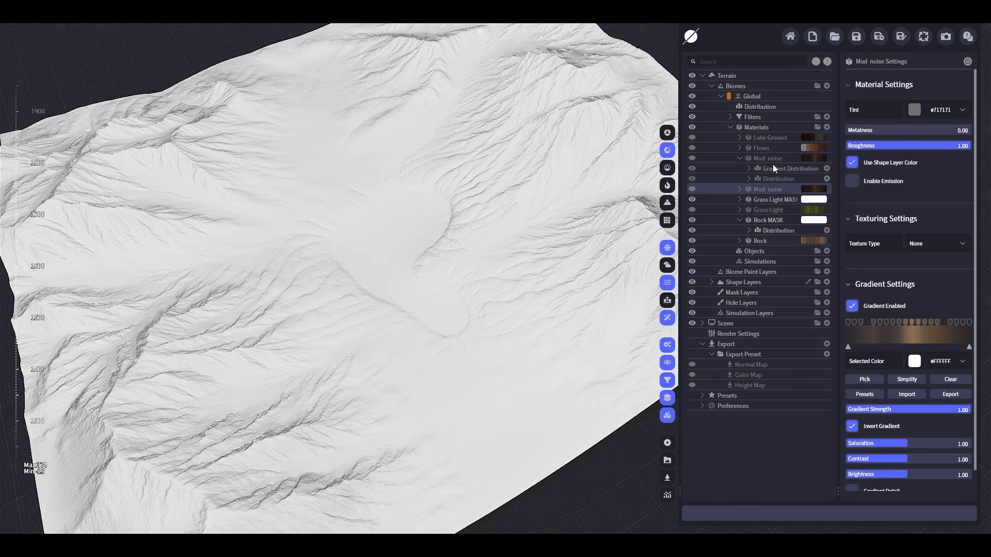
double_click(770, 158)
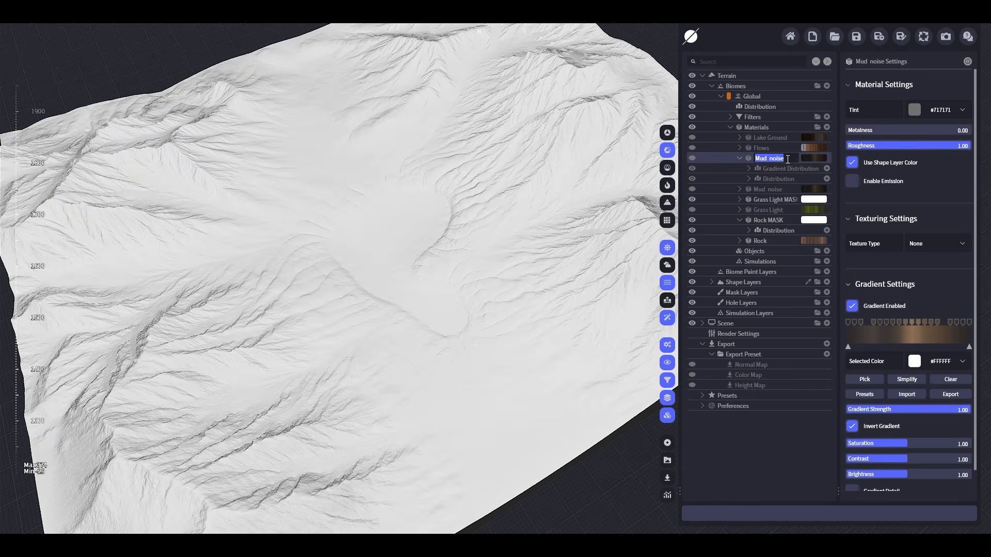
click(787, 159)
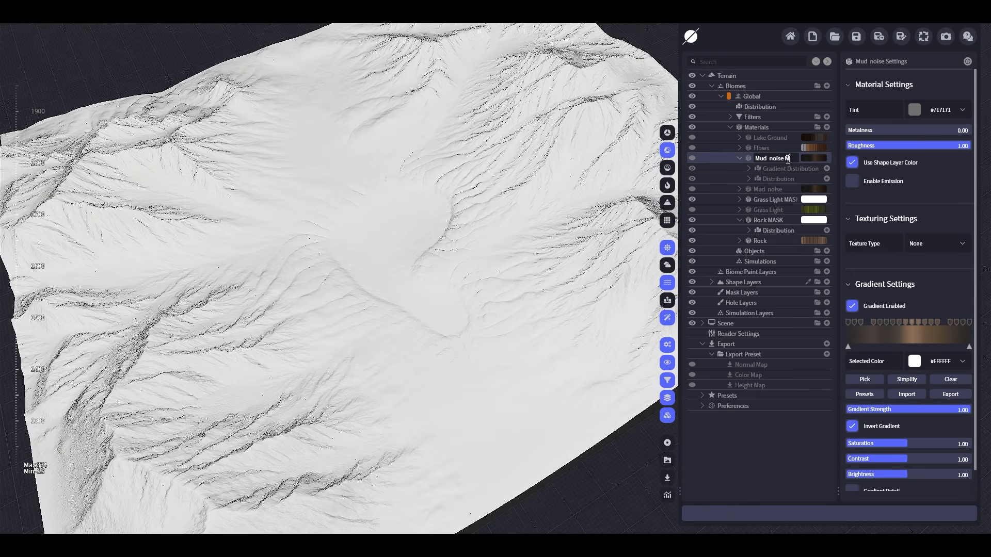
text(MASK)
key(Return)
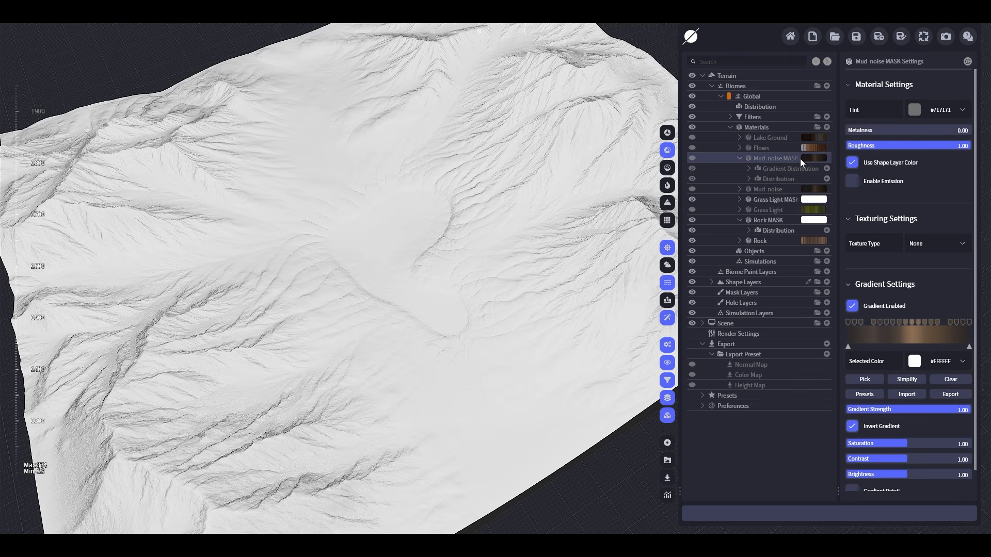
- Set the Mud noise MASK tint to #FFFFFF and disable its gradient
click(914, 111)
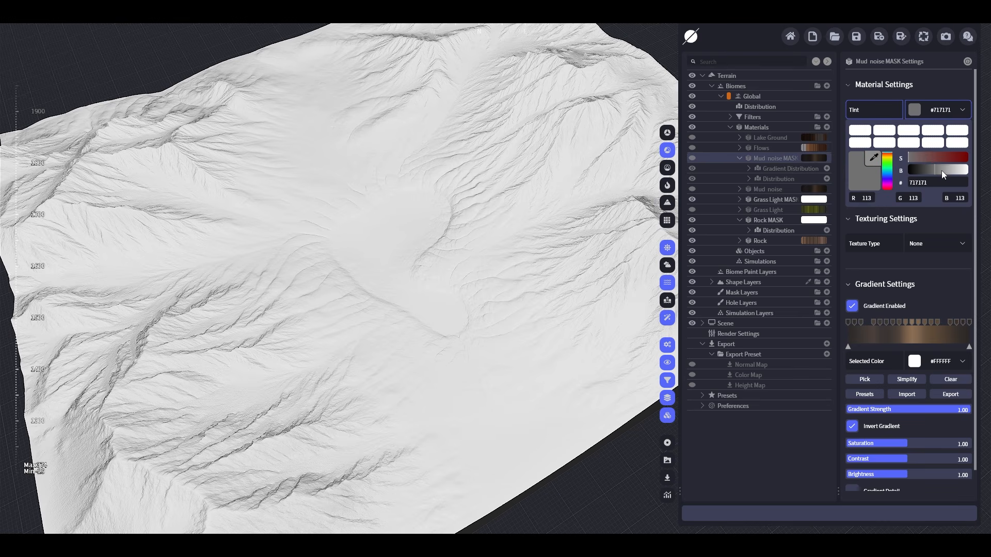
drag(941, 170, 963, 188)
click(851, 305)
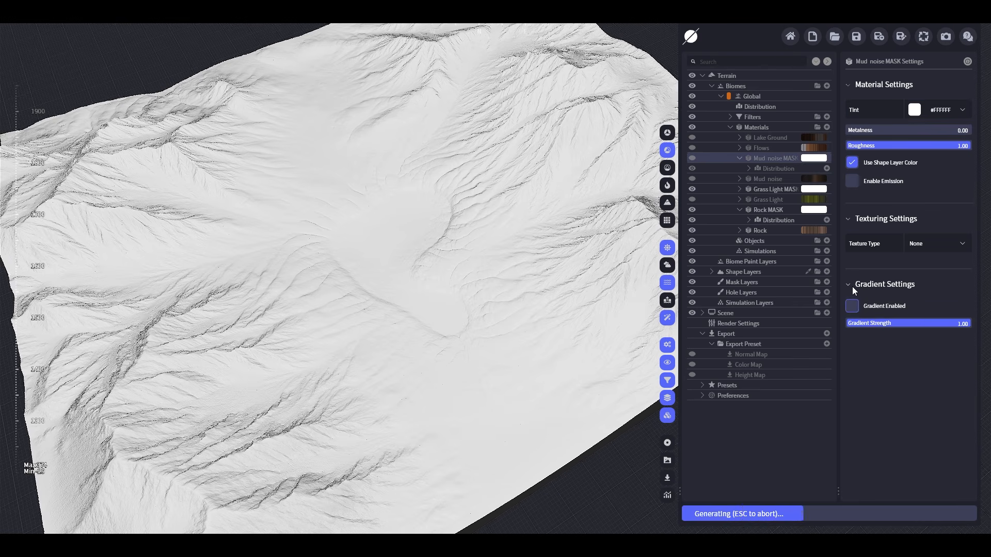
- Duplicate the Flows material and rename the upper copy as Flows MASK
click(762, 148)
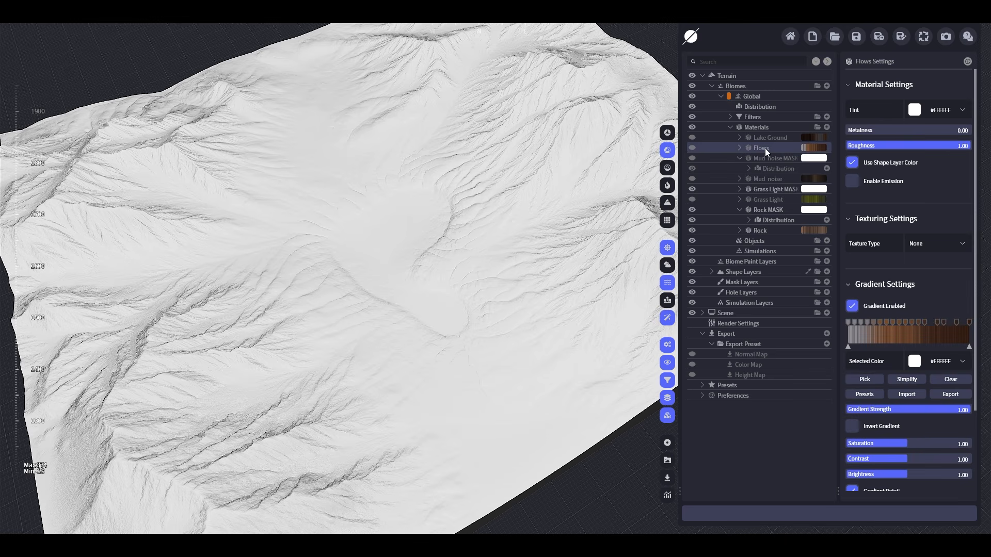
ctrl+drag(765, 148, 774, 142)
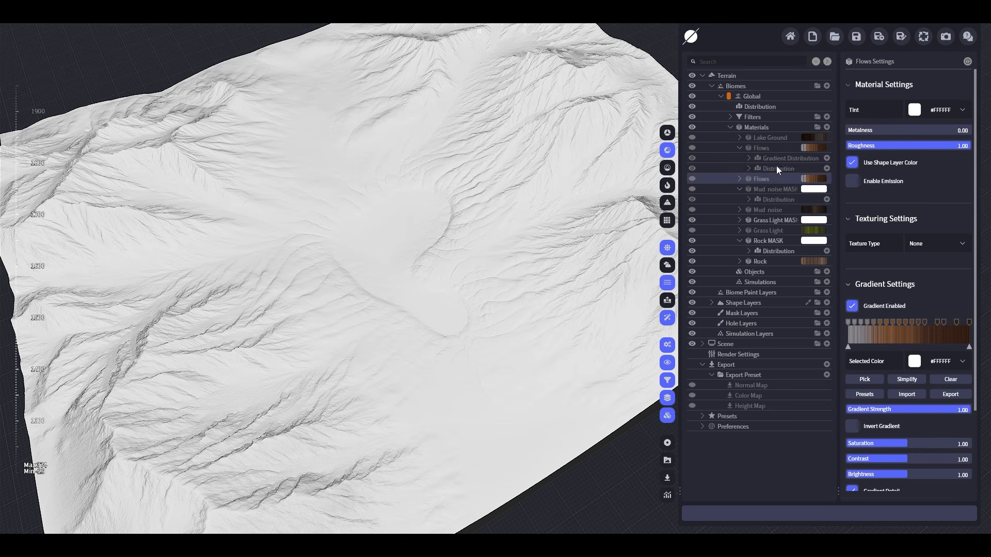
click(769, 145)
double_click(766, 148)
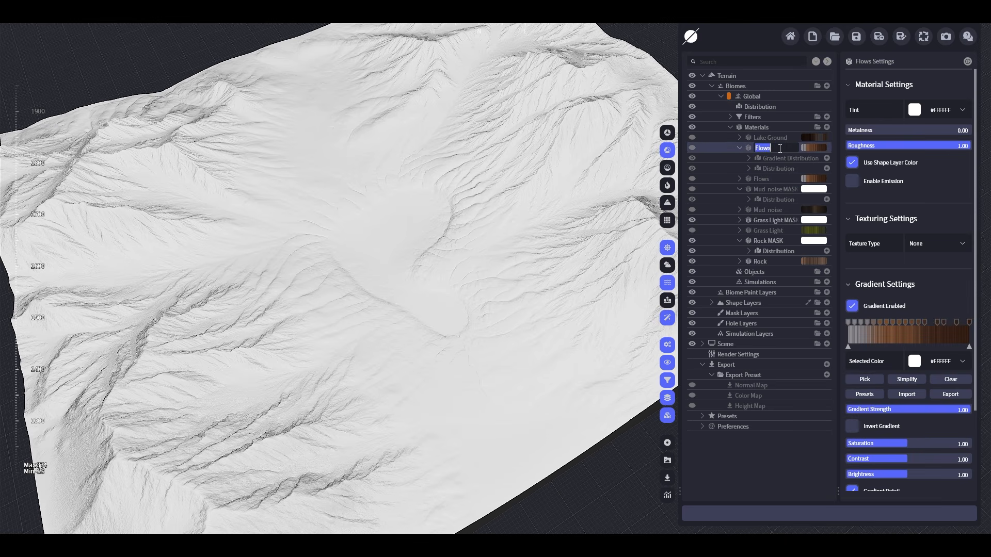
click(779, 148)
text(MASK)
key(Return)
- Disable the gradient on Flows MASK, keeping its tint #FFFFFF, and collapse the Flows MASK and Mud noise MASK entries
click(854, 305)
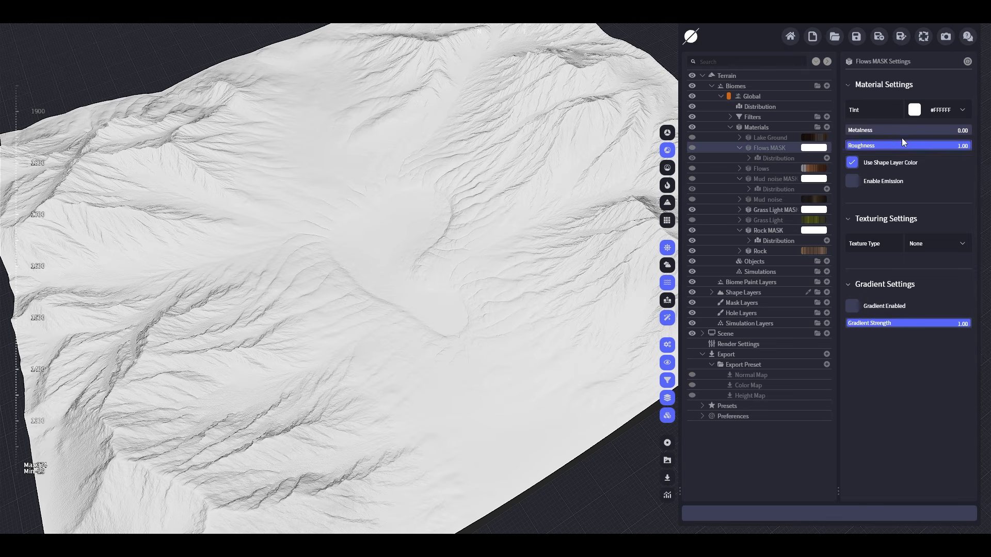
click(919, 114)
click(884, 277)
click(740, 148)
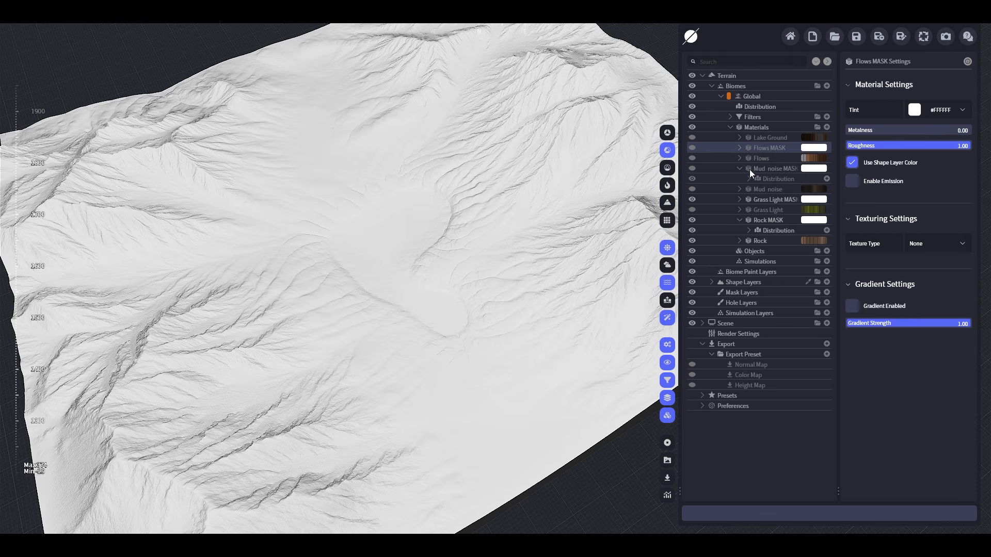
click(739, 168)
- Duplicate the Lake Ground material and rename the upper copy as Lake Ground MASK
click(768, 139)
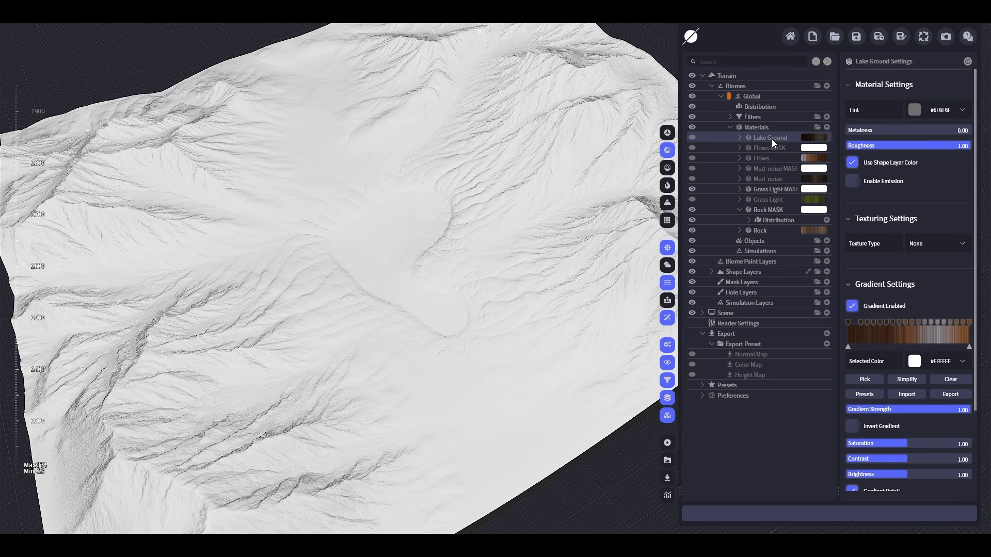
ctrl+drag(772, 139, 772, 133)
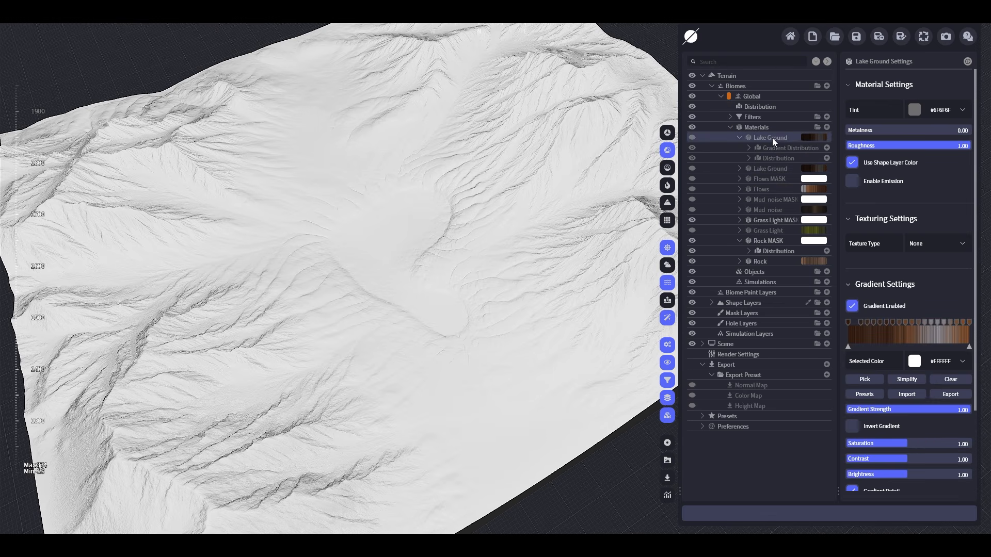
double_click(779, 137)
click(793, 138)
text(MASK)
key(Return)
- Give Lake Ground MASK a #FFFFFF tint with no gradient, and collapse the Lake Ground MASK and Rock MASK entries
click(913, 109)
drag(942, 172, 967, 171)
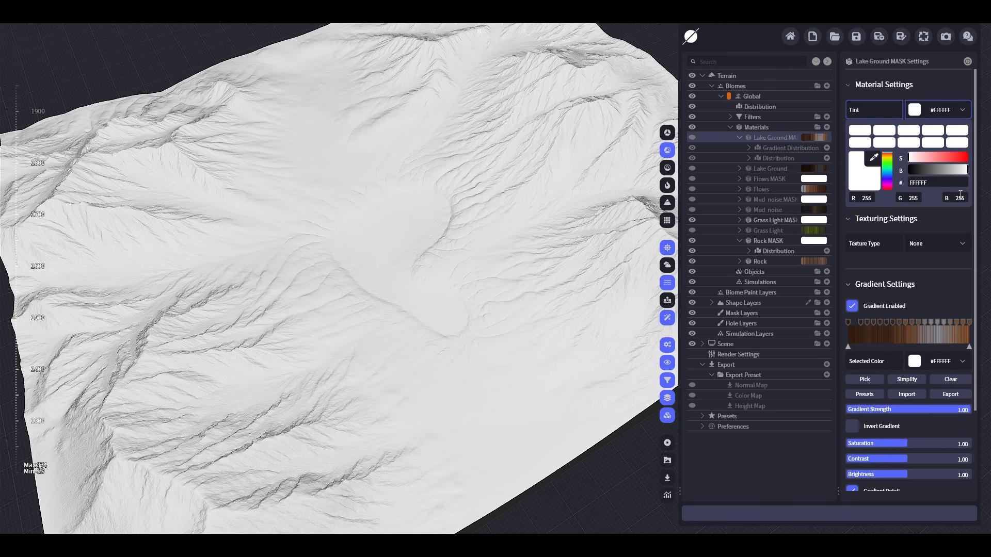
click(851, 305)
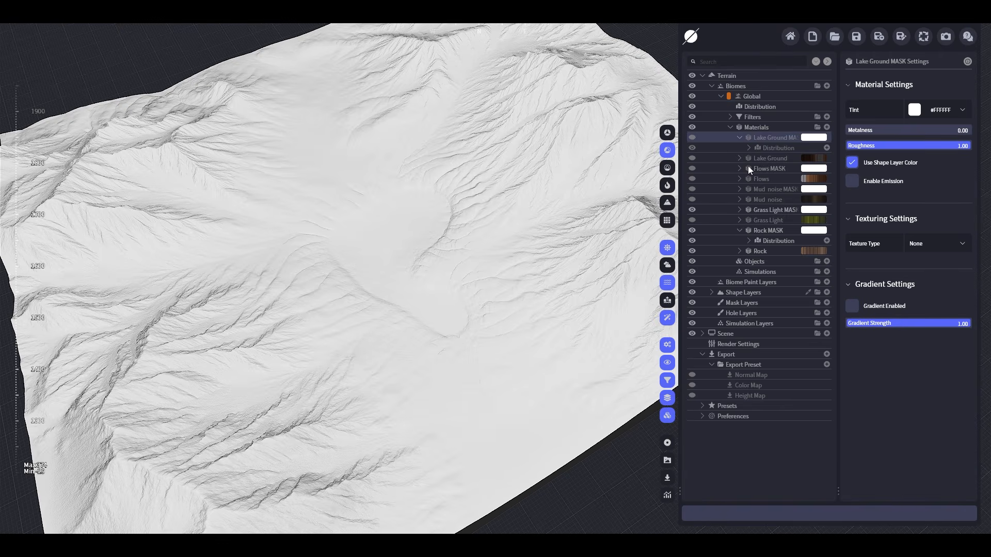
click(738, 137)
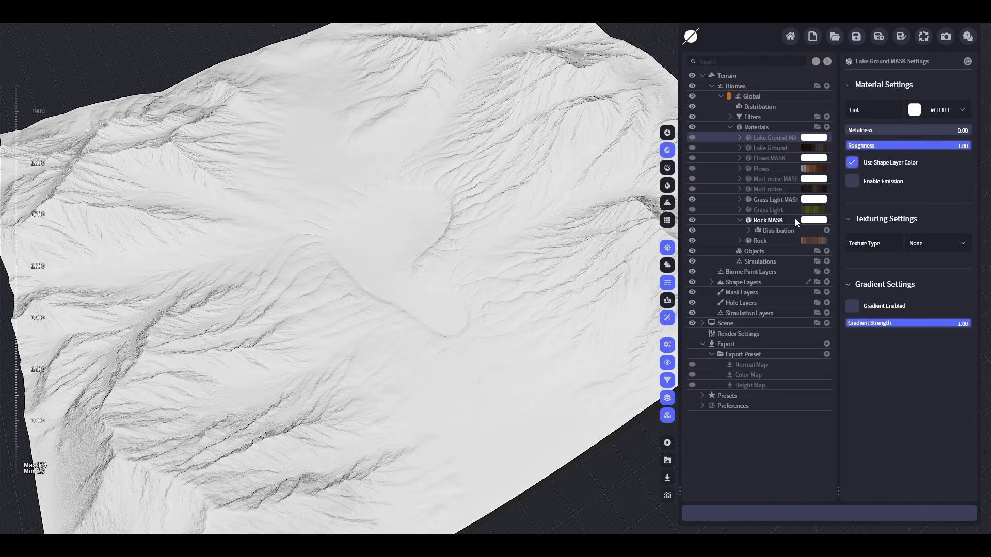
click(739, 221)
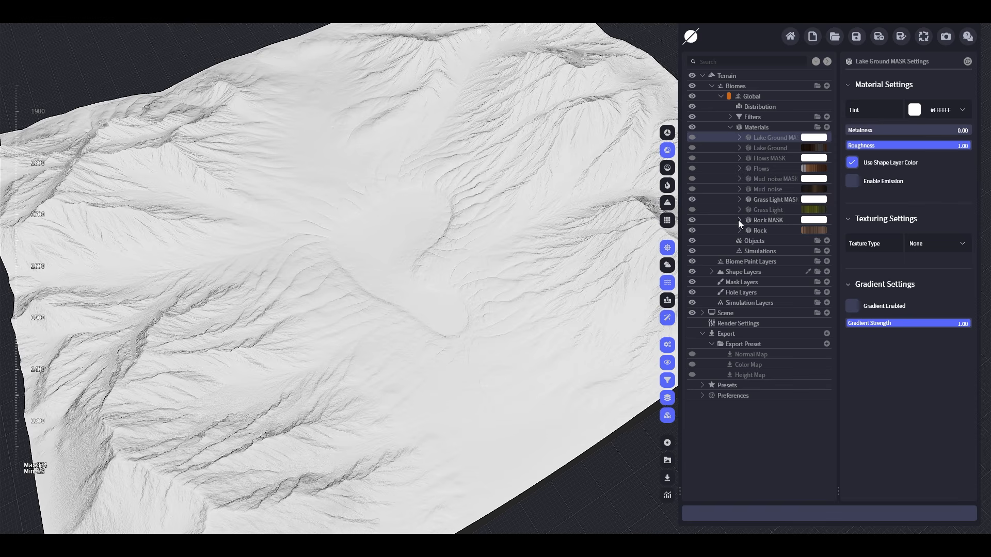
- Hide the Rock MASK, Grass Light MASK and Rock materials on the terrain
click(692, 219)
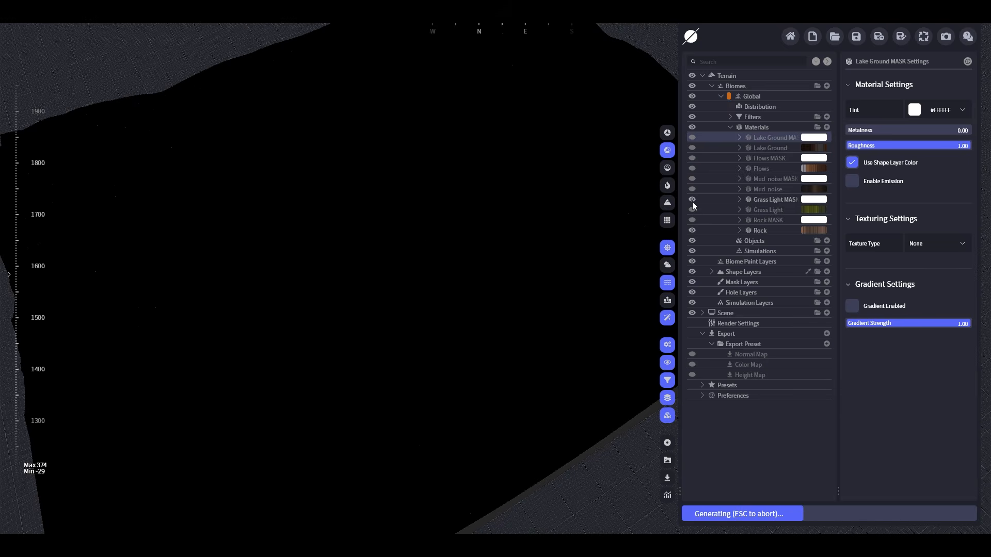
click(692, 200)
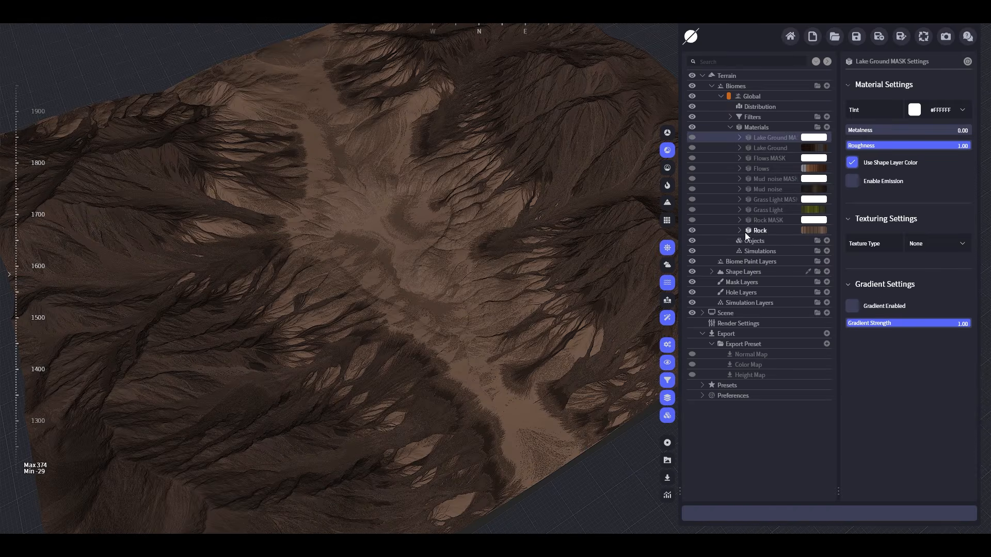
click(692, 230)
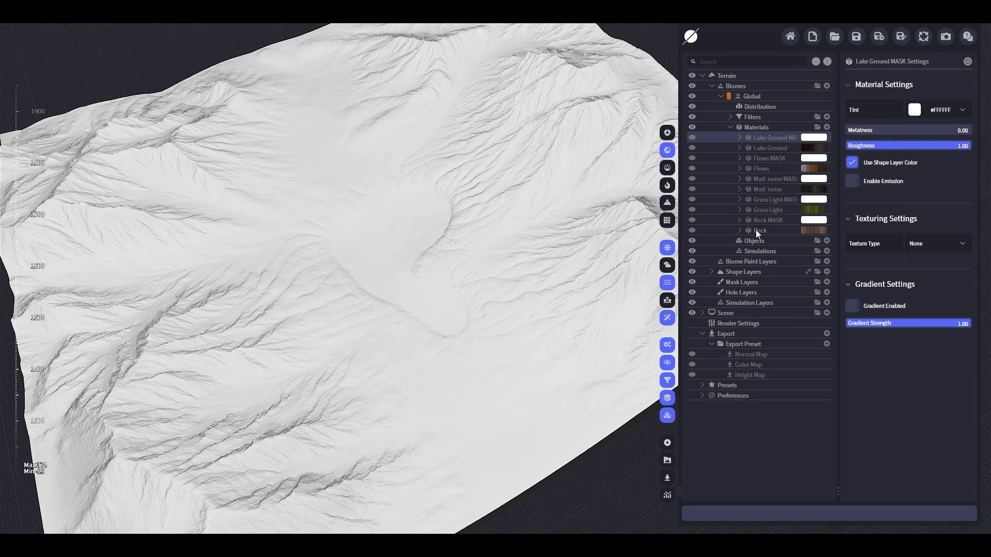
click(758, 231)
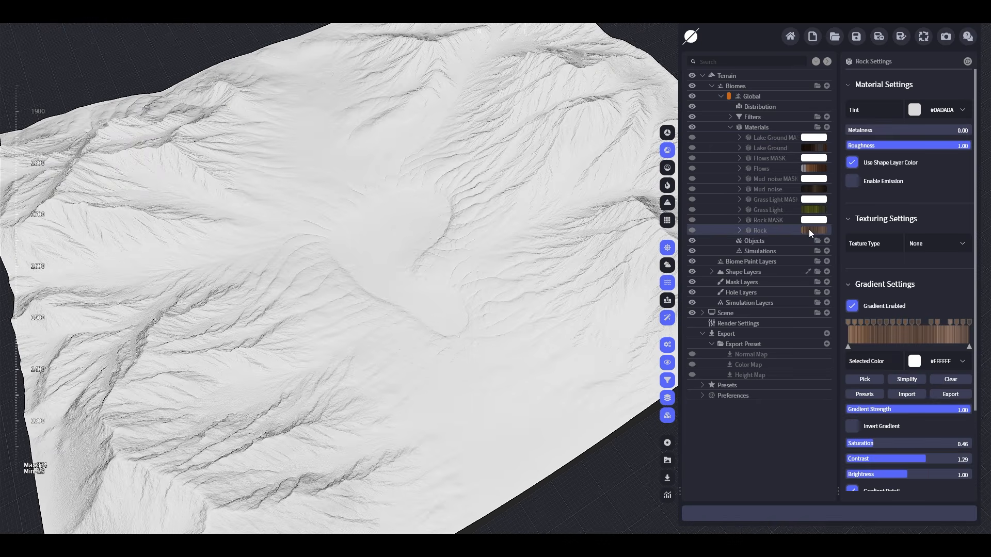
- Add a new base material beneath Rock in the Global biome's materials and give it a #000000 tint
click(826, 127)
drag(772, 139, 768, 243)
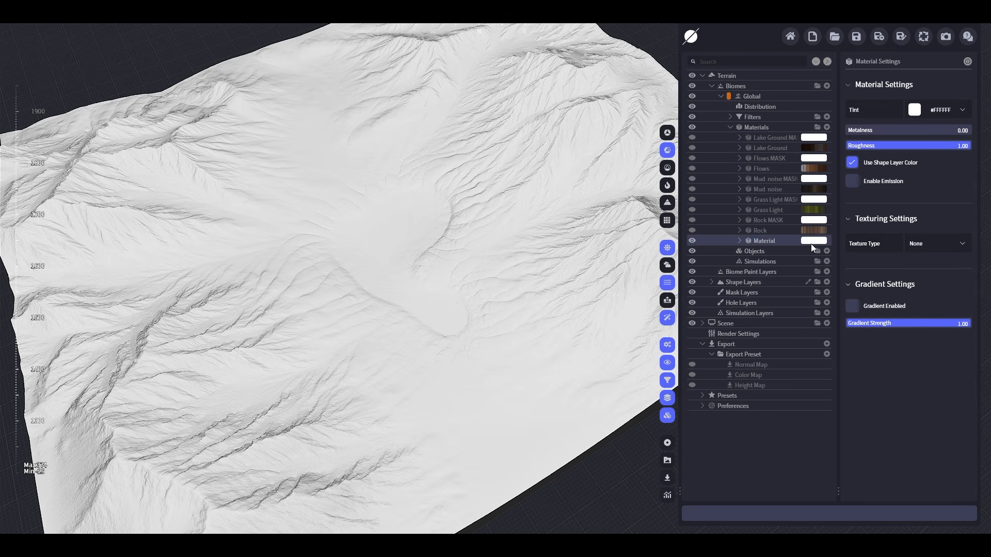
click(911, 110)
click(873, 158)
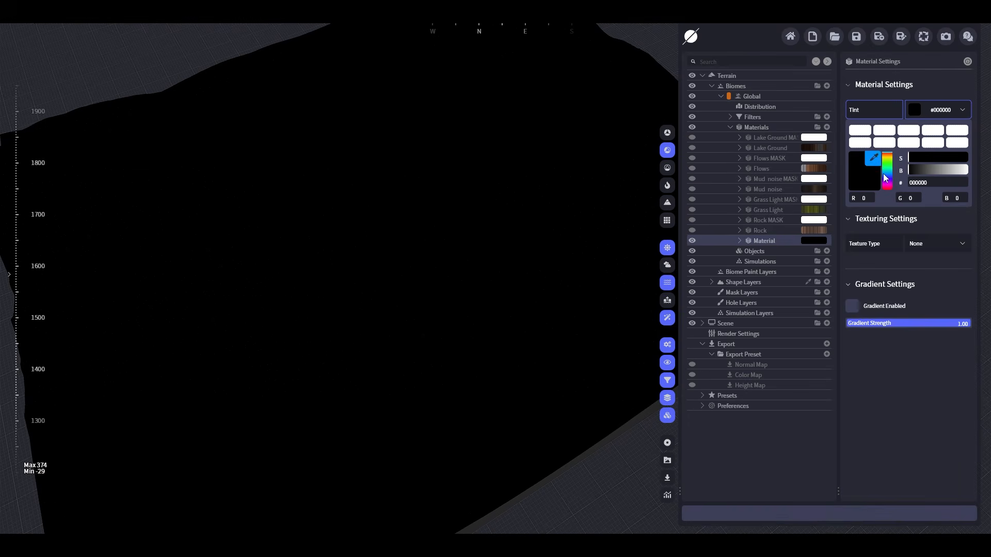
click(911, 360)
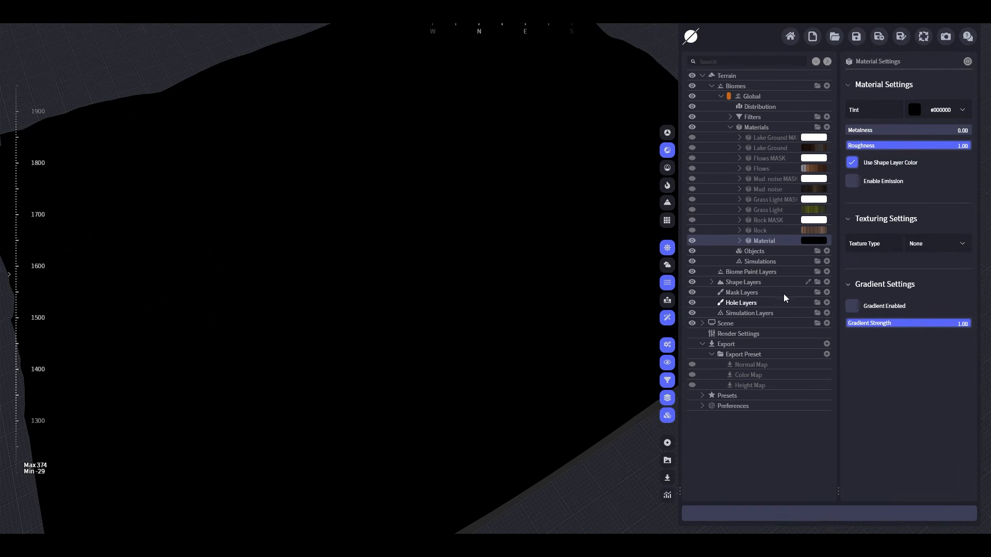
- Make the Rock MASK, Grass Light MASK and Mud noise MASK materials visible
click(692, 217)
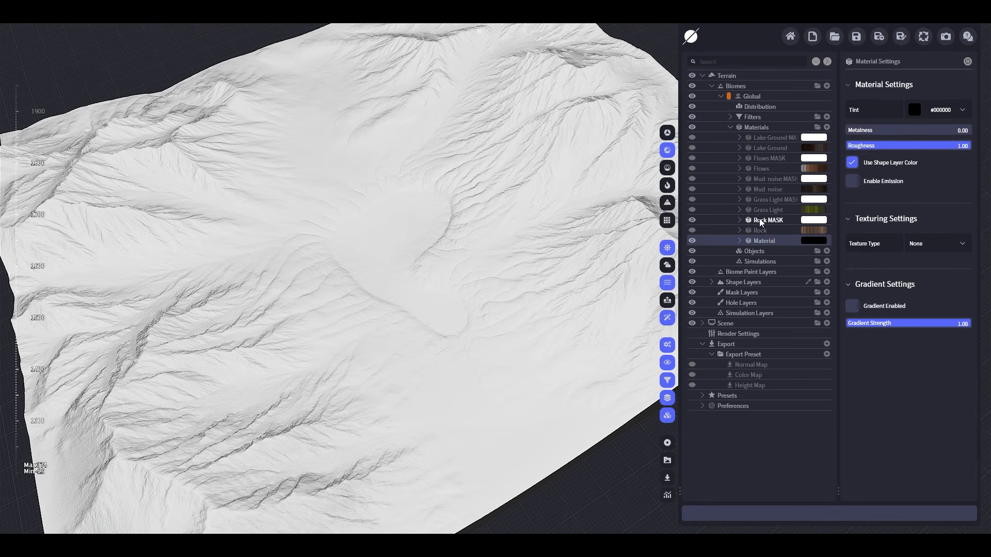
click(760, 220)
click(691, 199)
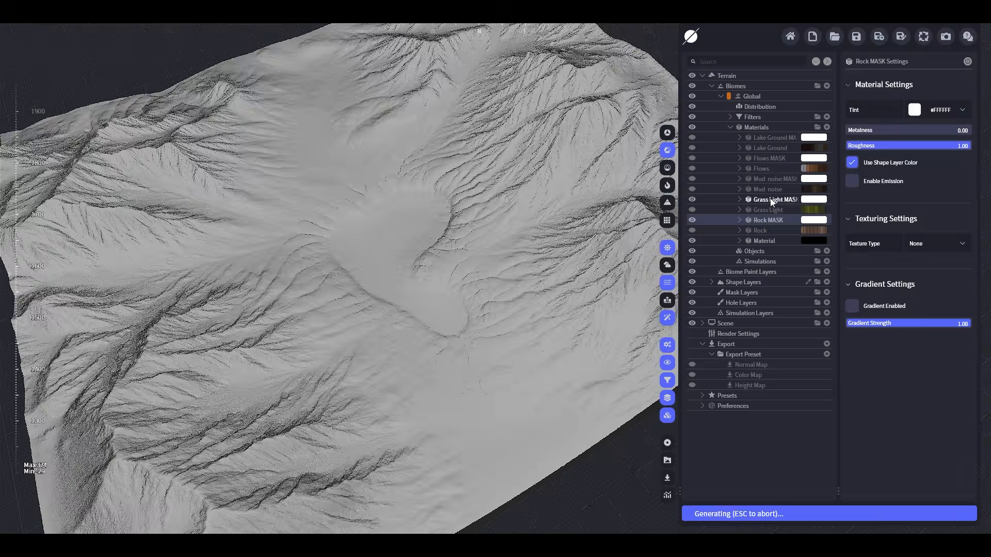
click(774, 199)
click(764, 221)
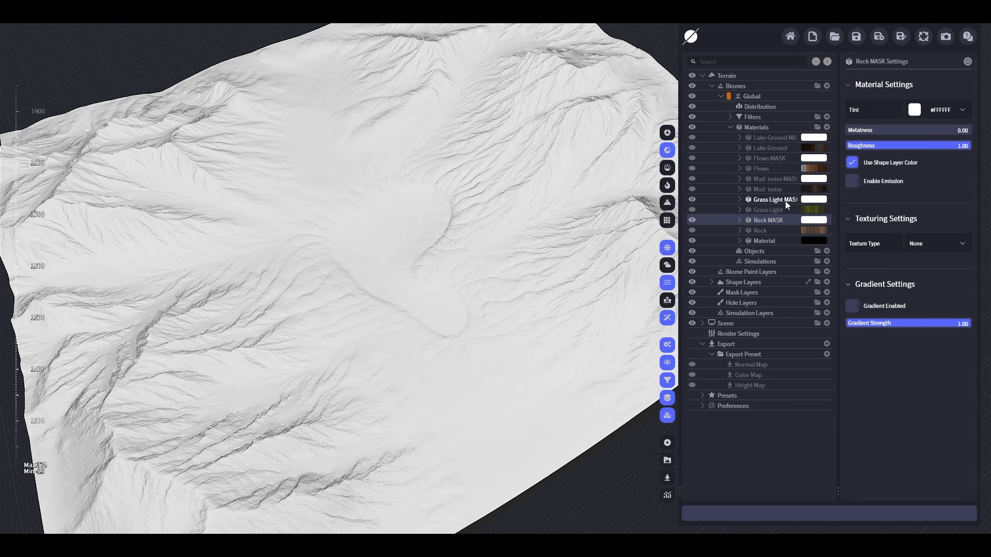
click(692, 179)
- Set the tints of the Grass Light MASK and Mud noise MASK materials to #000000
click(768, 199)
click(914, 110)
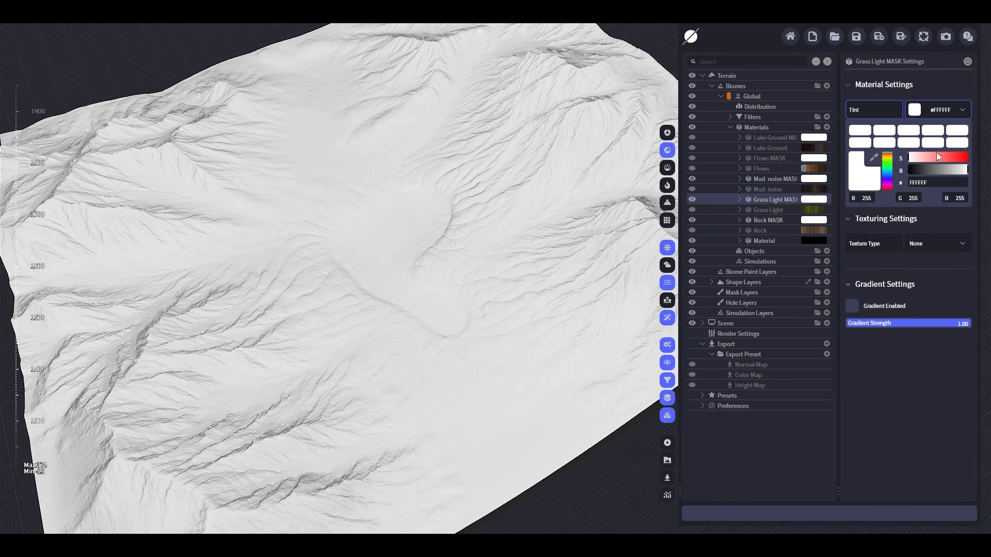
click(936, 153)
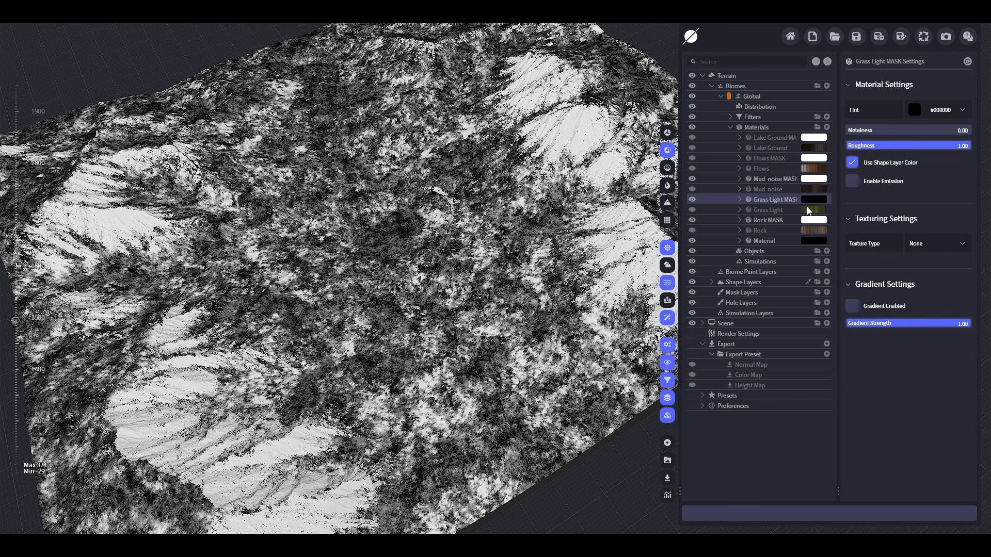
click(808, 180)
click(914, 109)
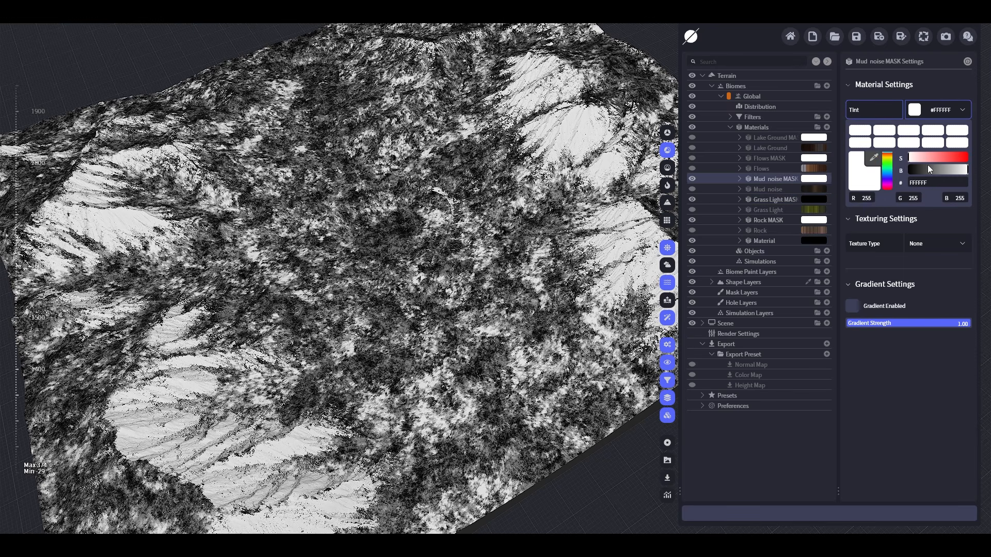
drag(927, 169, 908, 170)
click(898, 380)
- Set the tints of the Flows MASK and Lake Ground MASK materials to #000000
click(808, 160)
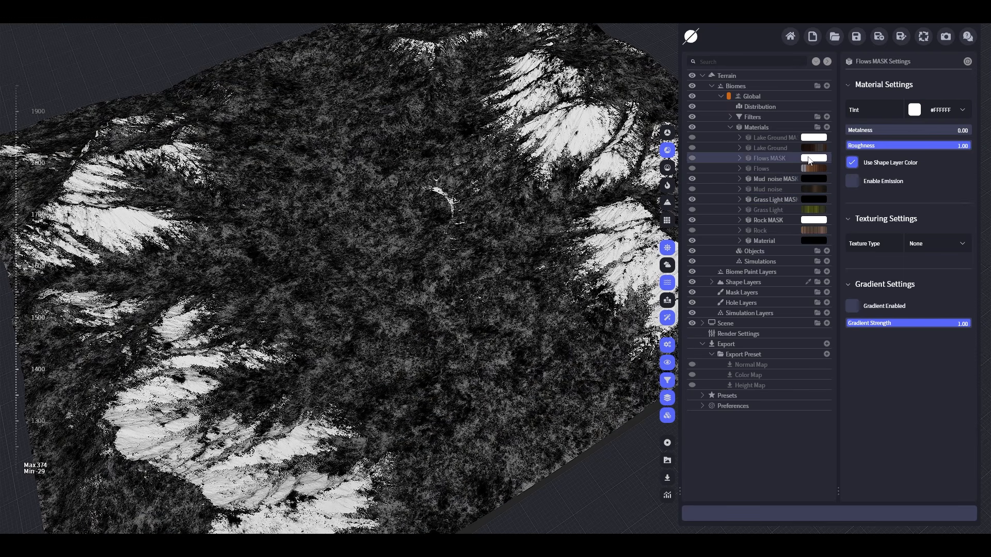
click(914, 109)
drag(937, 168, 896, 332)
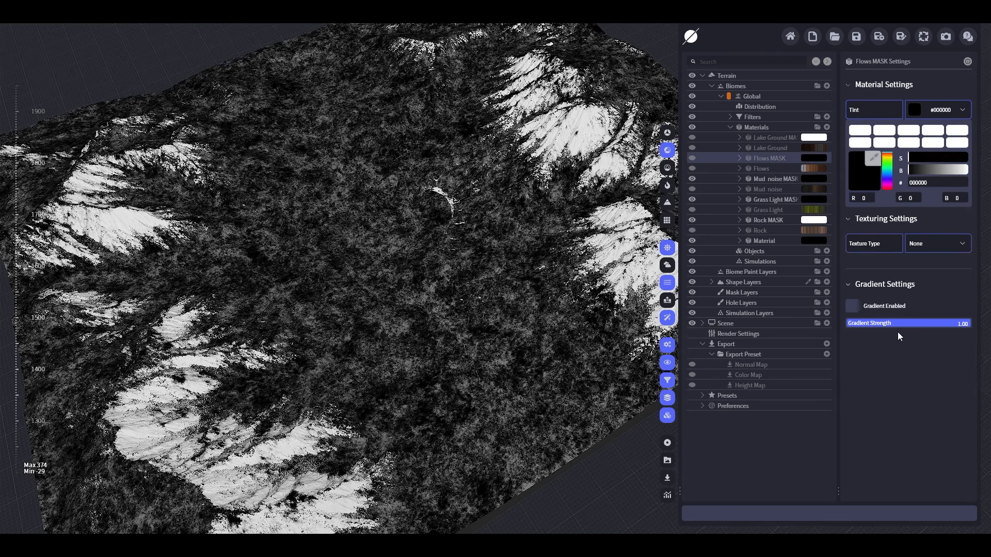
click(898, 334)
click(808, 140)
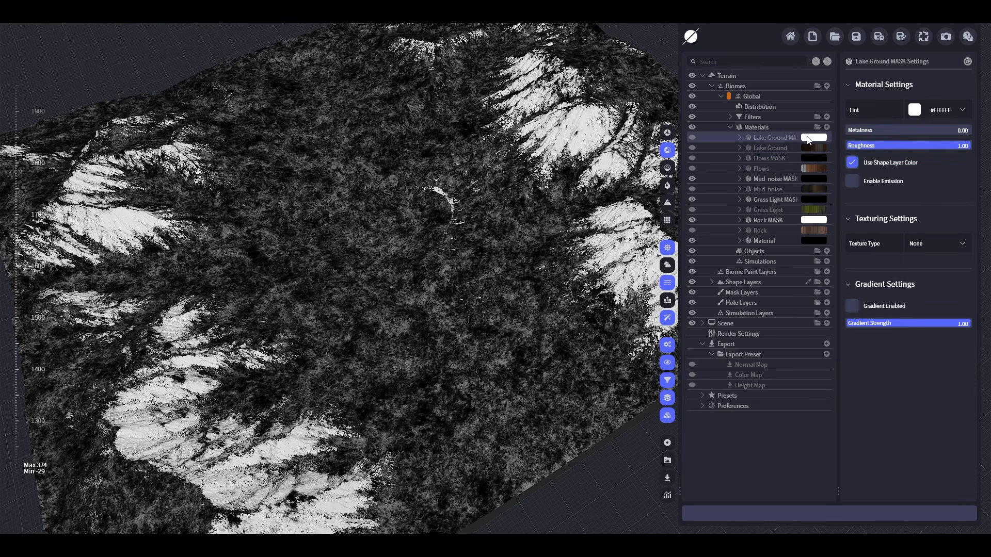
click(914, 109)
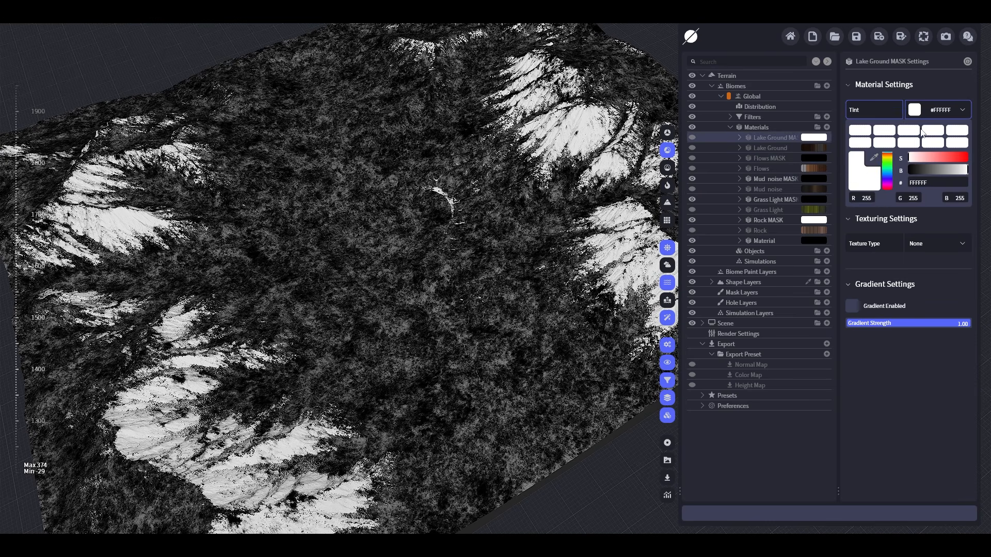
drag(939, 166, 915, 374)
click(915, 375)
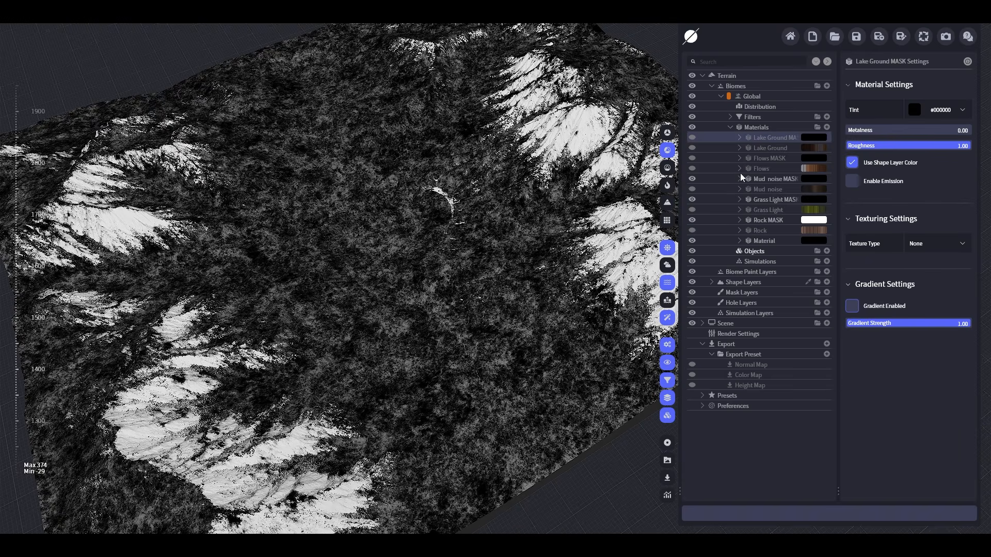
- Make Lake Ground MASK and Flows MASK visible and check the resulting rock mask on the terrain
click(692, 138)
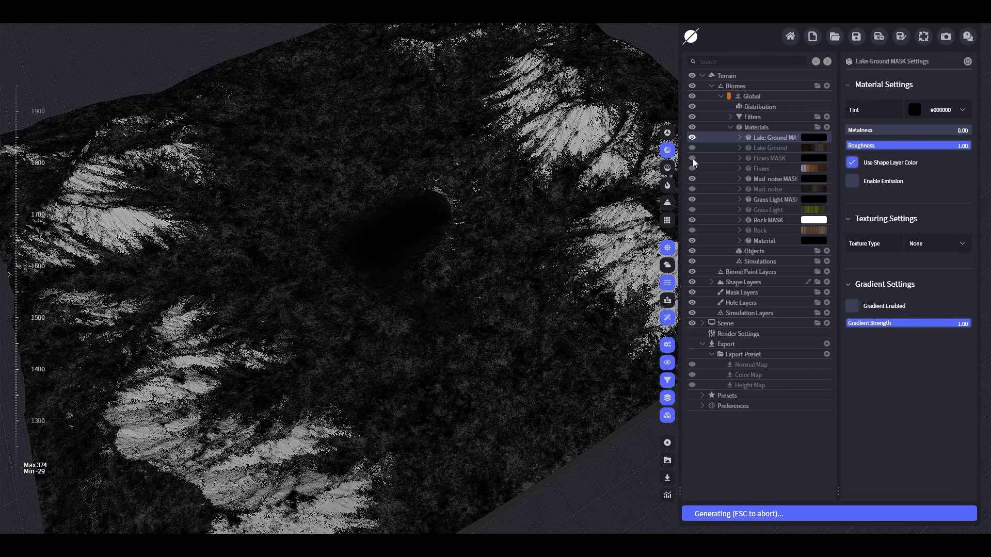
click(691, 158)
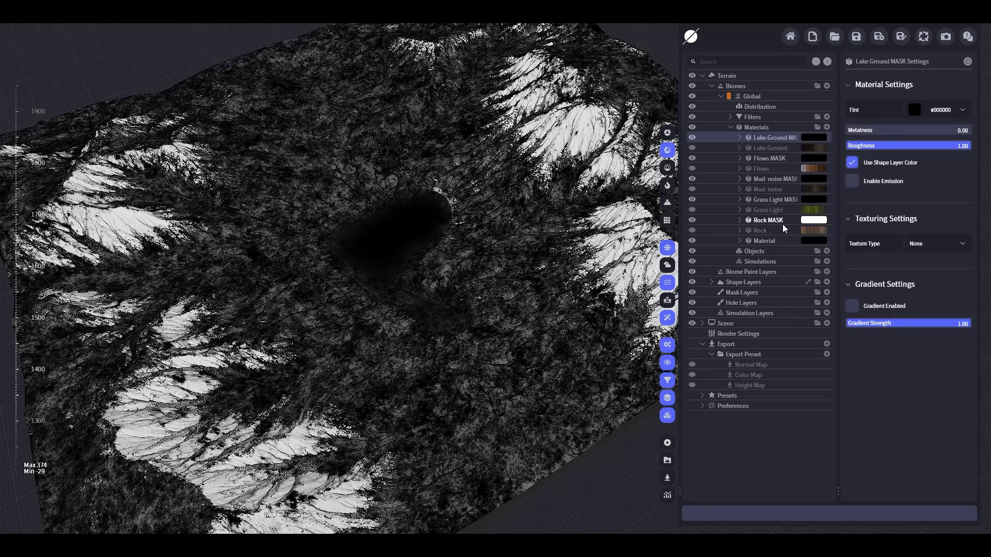
click(774, 220)
middle_drag(361, 310, 361, 245)
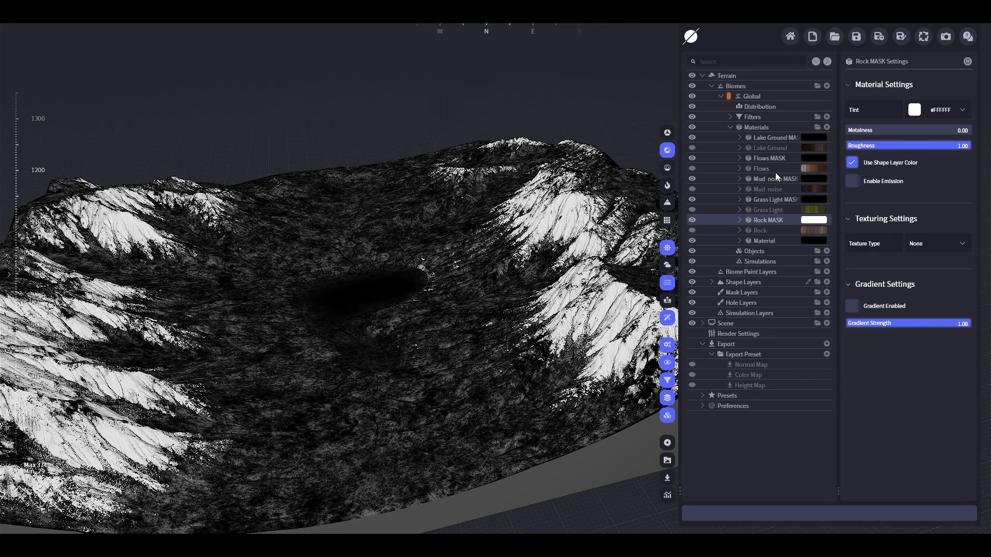
click(817, 181)
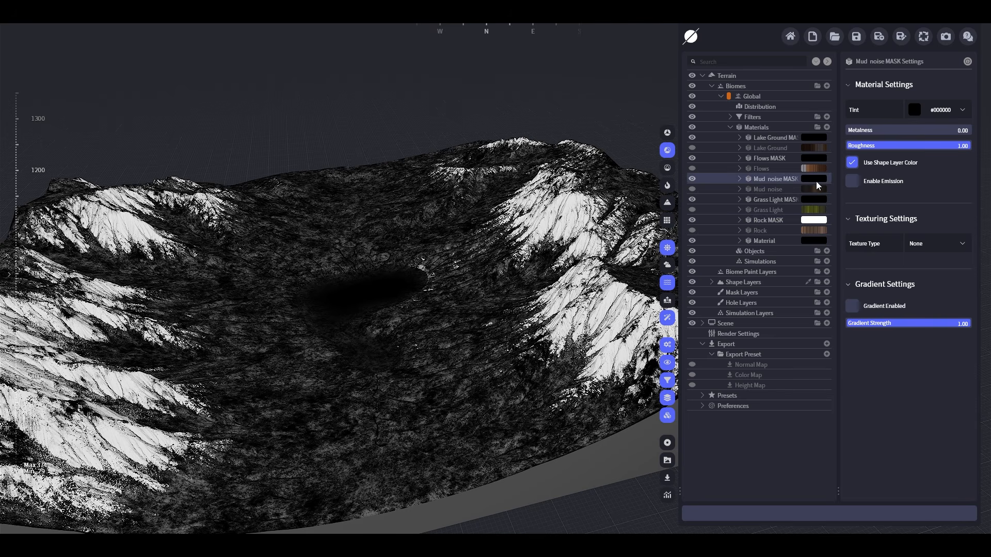
- Add a second Color Map to the Export Preset and set its naming convention to Rock Mask.#EXT
click(826, 354)
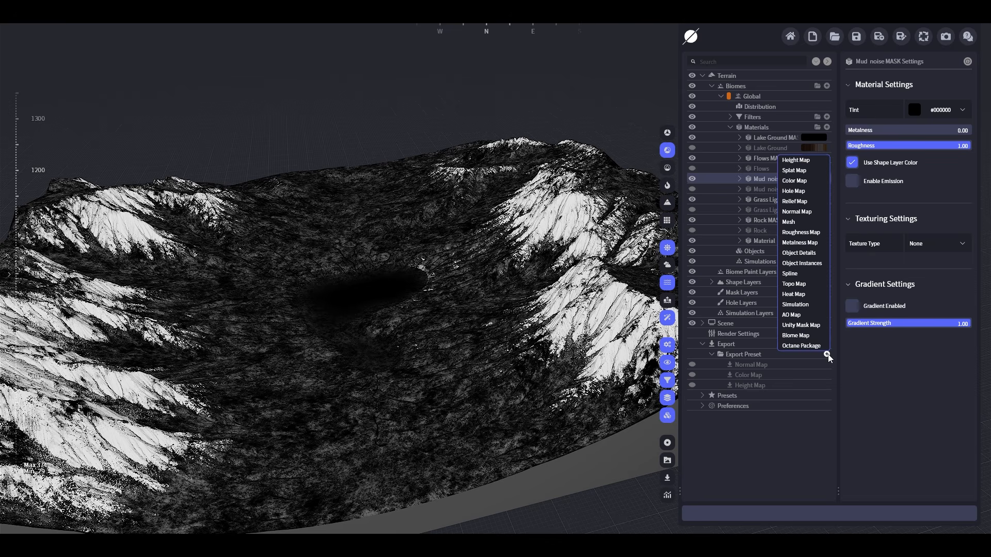
click(801, 181)
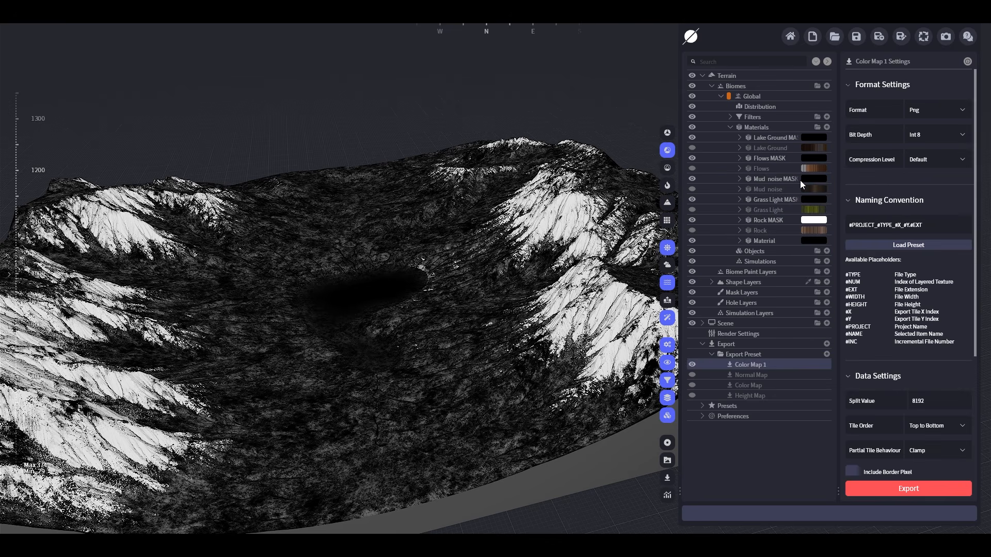
click(909, 226)
click(910, 224)
text(.)
click(907, 222)
key(BackSpace)
key(BackSpace)
key(BackSpace)
key(BackSpace)
key(BackSpace)
key(BackSpace)
key(BackSpace)
key(BackSpace)
key(BackSpace)
key(BackSpace)
key(BackSpace)
key(BackSpace)
key(BackSpace)
key(BackSpace)
key(BackSpace)
key(BackSpace)
key(BackSpace)
key(BackSpace)
text(Rock Mask)
- Set the new color map's format to Jpeg and export the rock mask
click(938, 110)
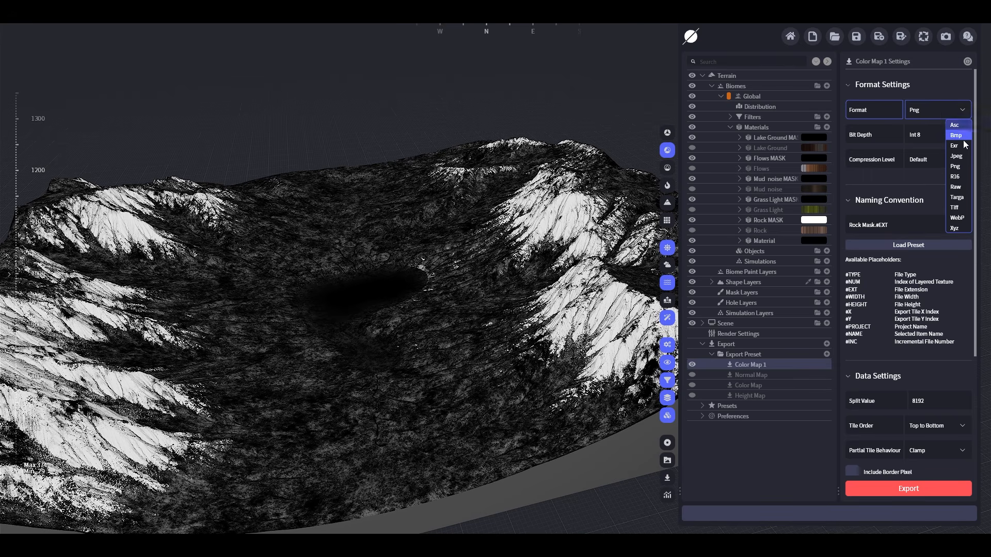
click(956, 156)
scroll(895, 351, down, 1)
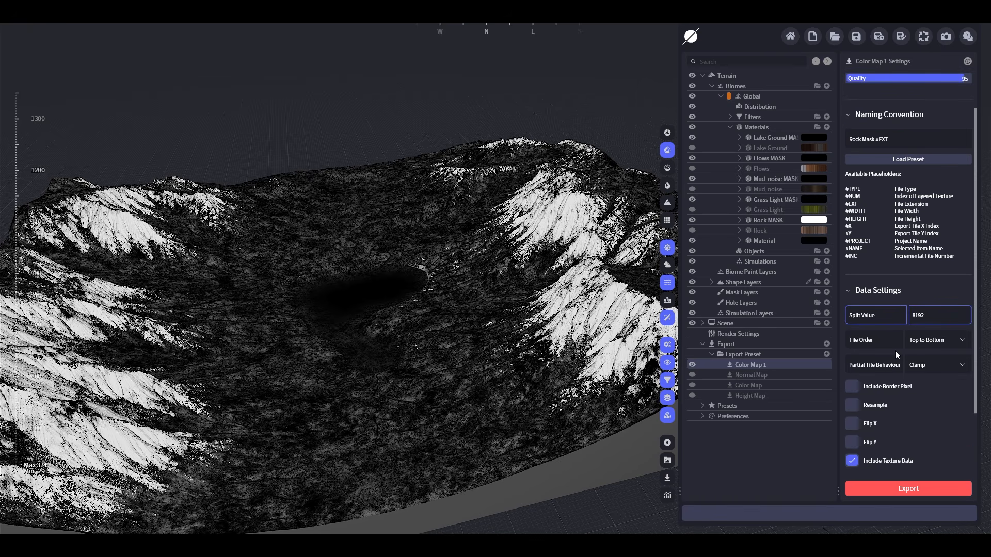
scroll(898, 364, down, 2)
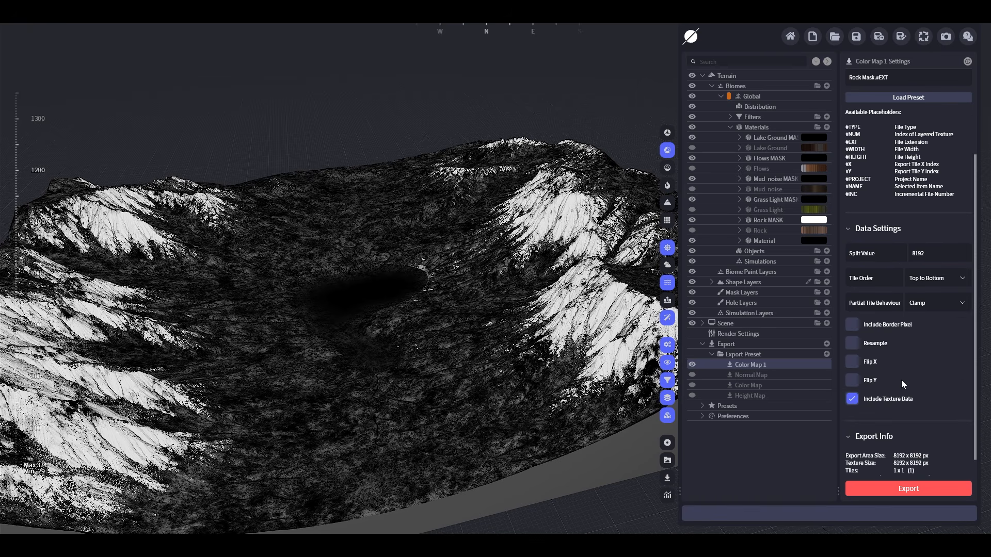
click(899, 491)
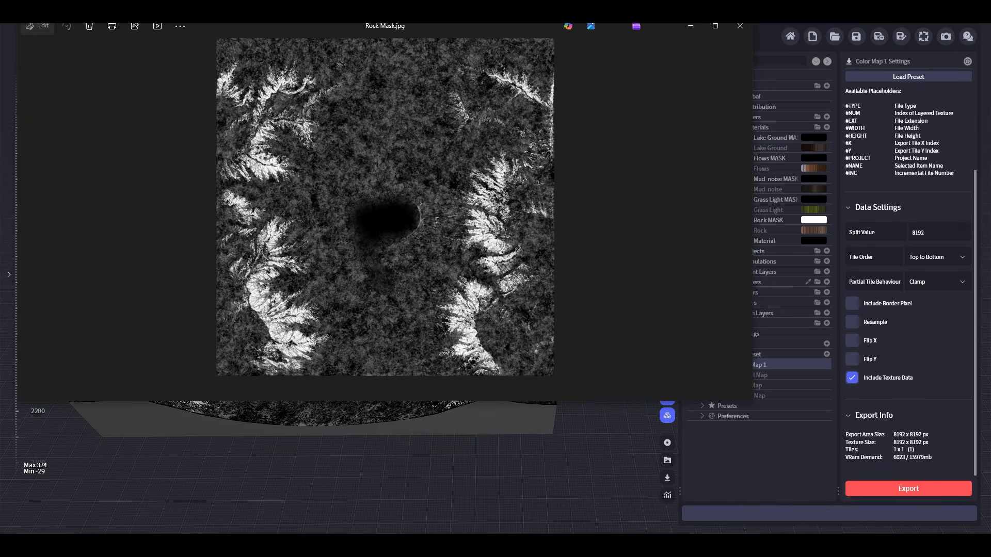
- Examine the exported Rock Mask.jpg up close and close the image
scroll(407, 244, up, 3)
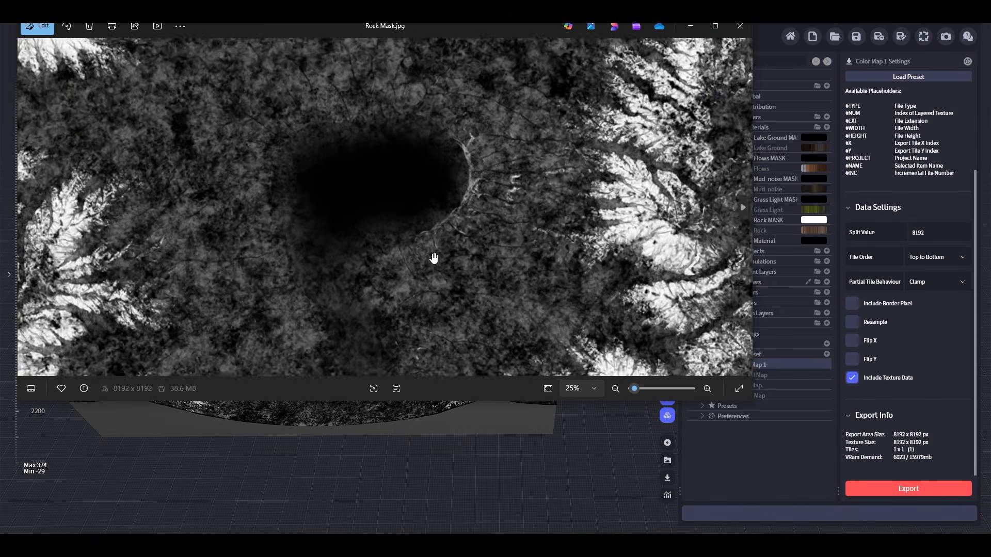
scroll(517, 253, down, 4)
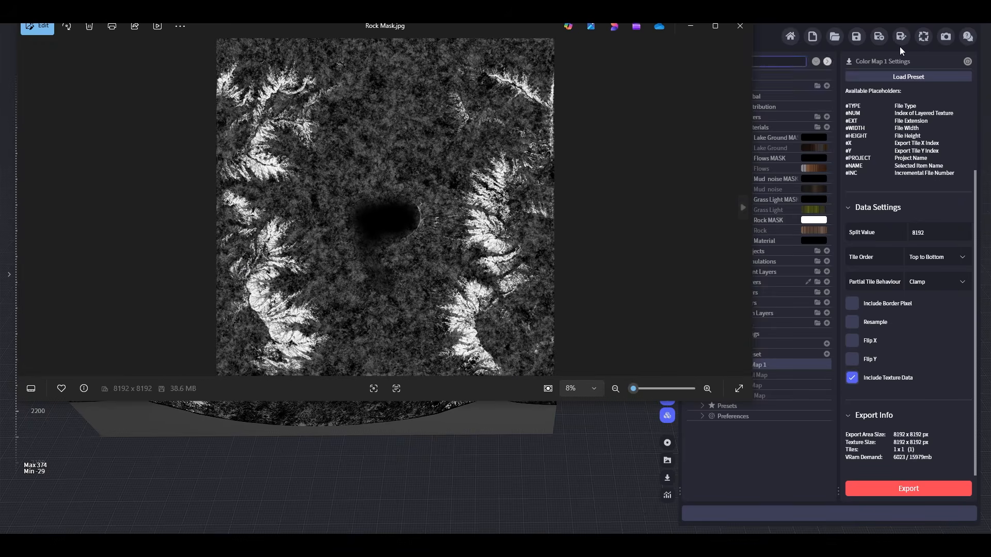
click(740, 27)
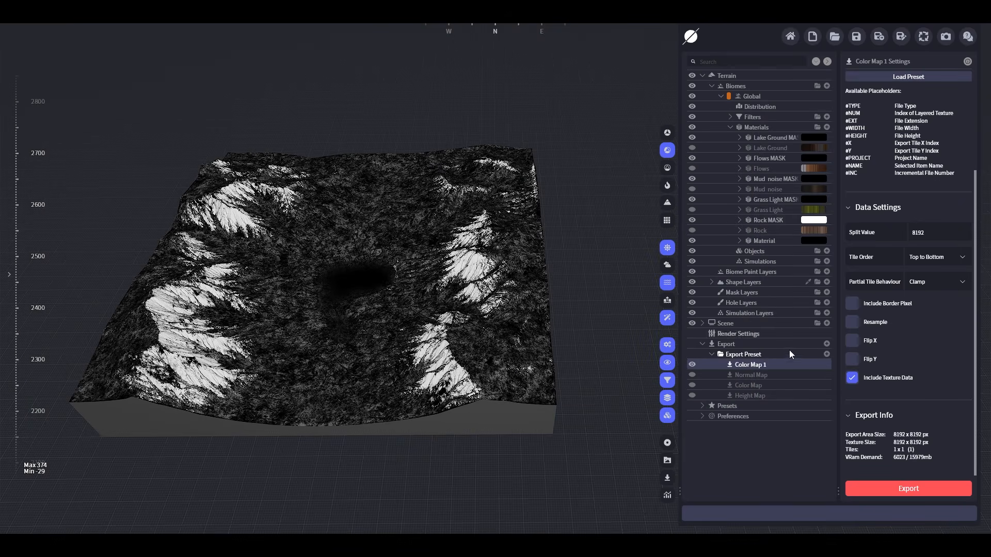
- Set the Rock MASK tint to black and the Grass Light MASK tint to #FFFFFF
click(814, 224)
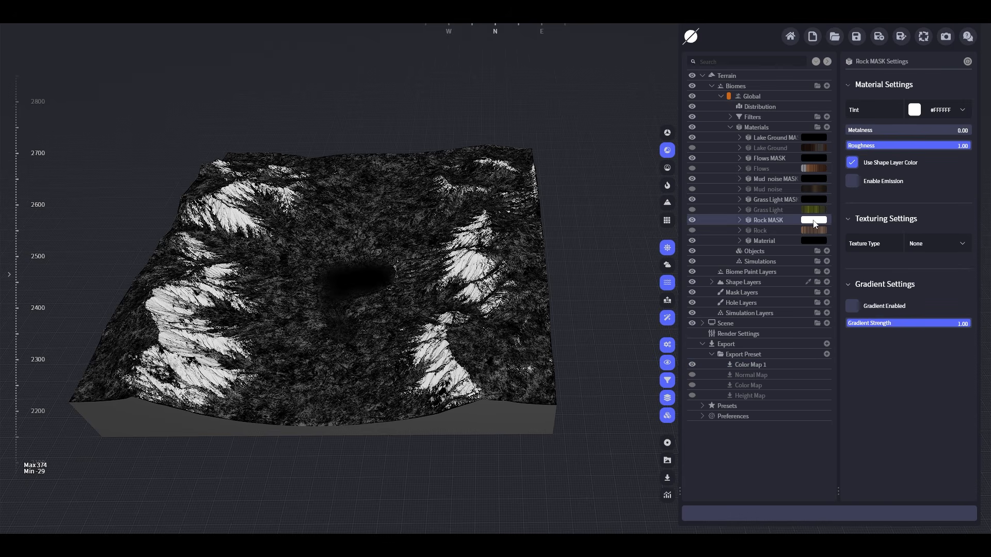
click(914, 110)
click(941, 173)
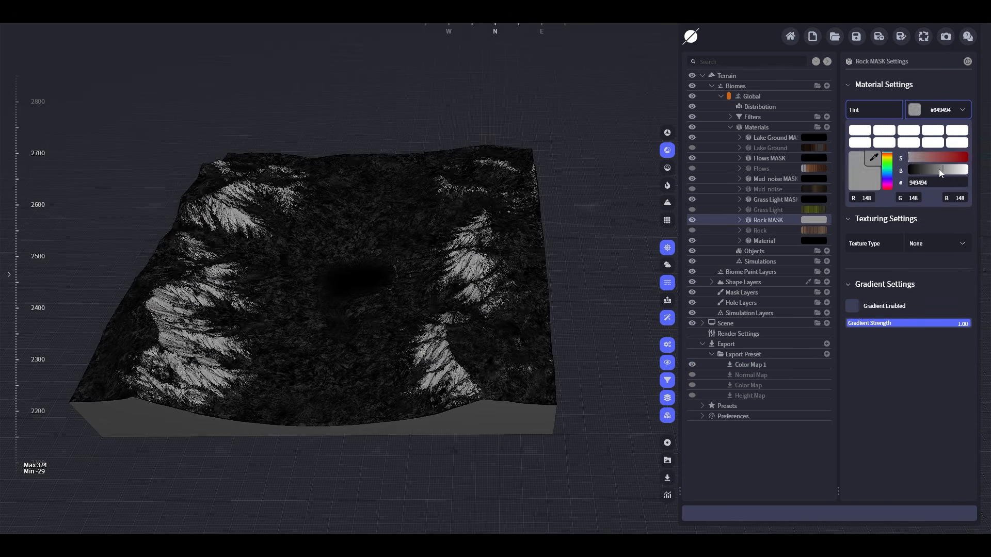
drag(941, 174, 909, 171)
click(774, 202)
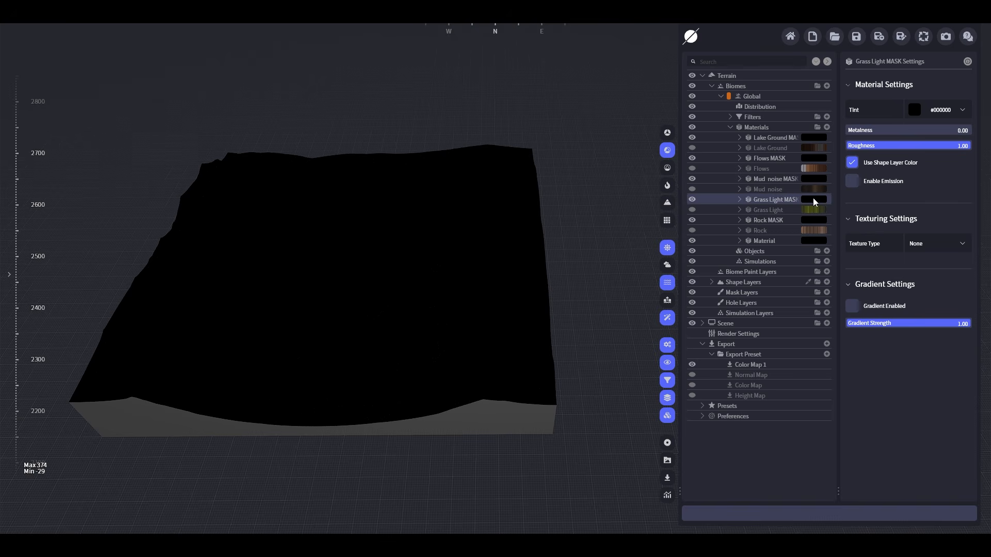
click(914, 119)
drag(931, 171, 967, 170)
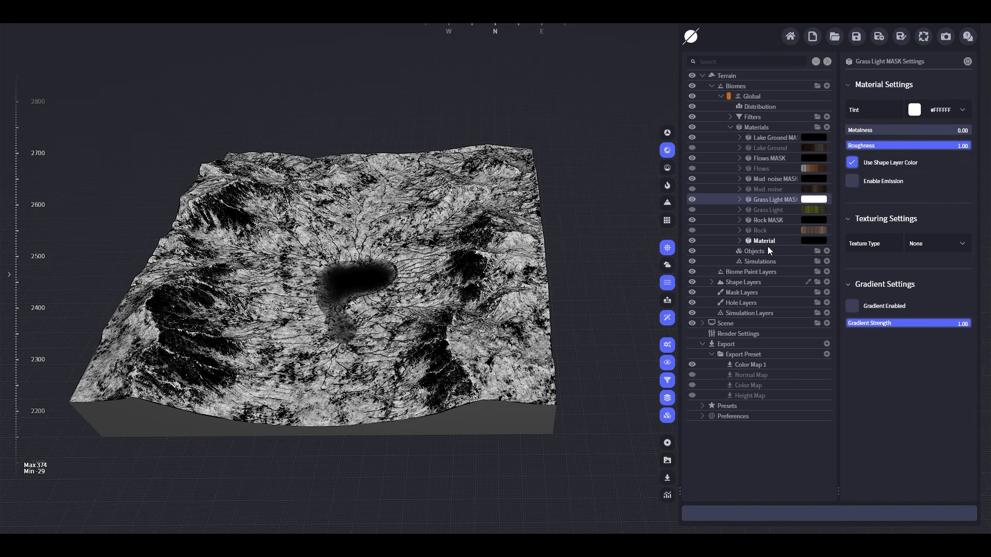
- Change the naming convention of Color Map 1 to M16_Grass Mask.#EXT
click(749, 366)
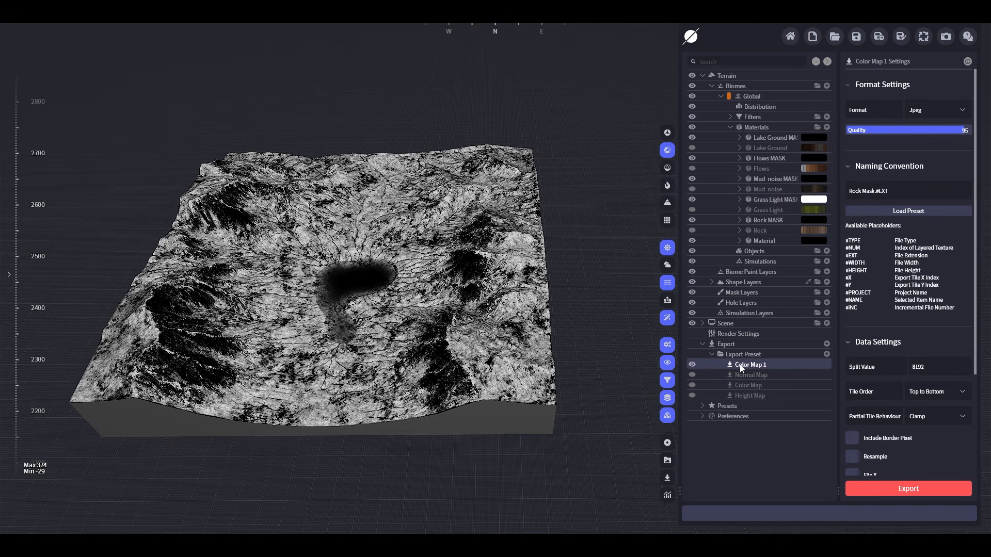
triple_click(862, 192)
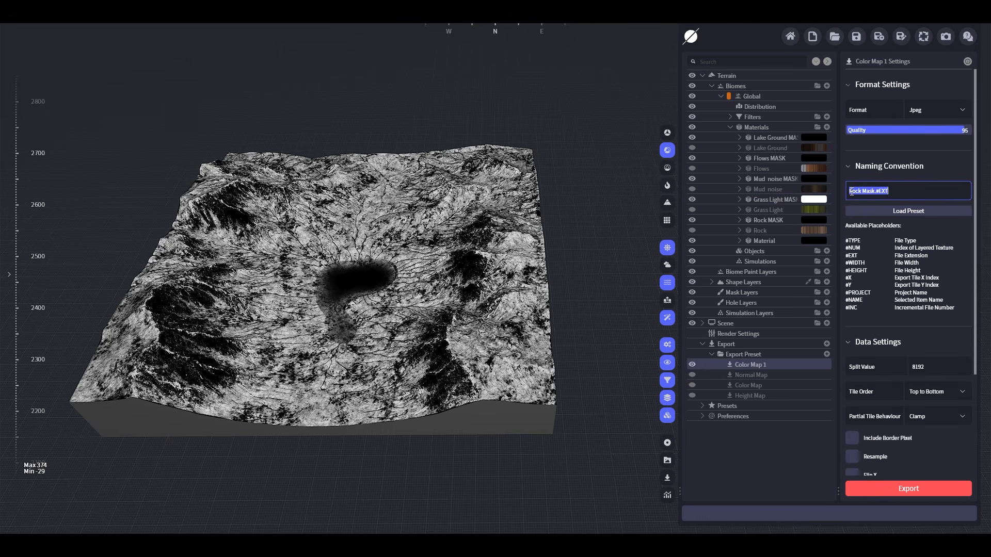
click(884, 250)
text(M16)
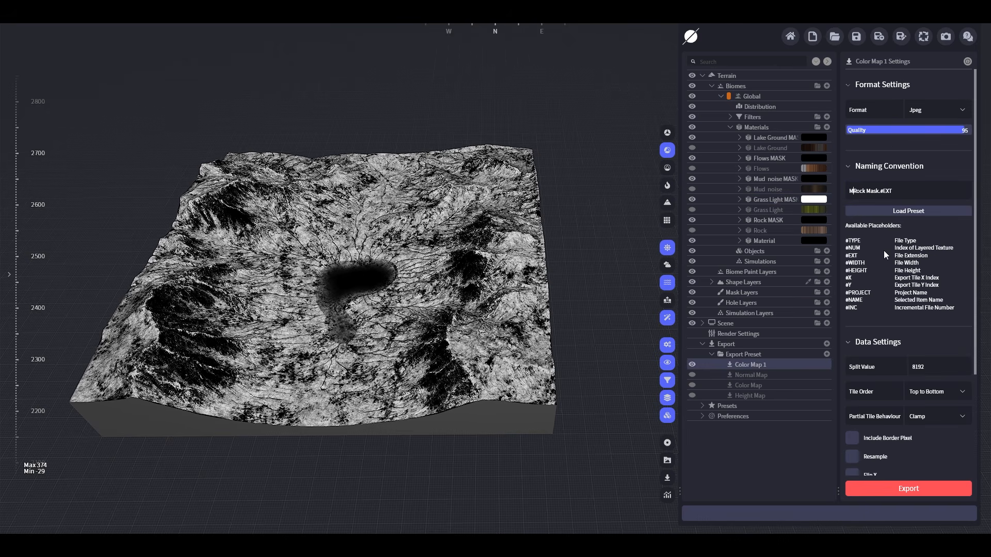
text(_)
key(Delete)
key(Delete)
key(Delete)
key(Delete)
text(Grass)
- Export the grass mask, examine the resulting M16_Grass Mask.jpg up close and close the image
scroll(914, 362, down, 2)
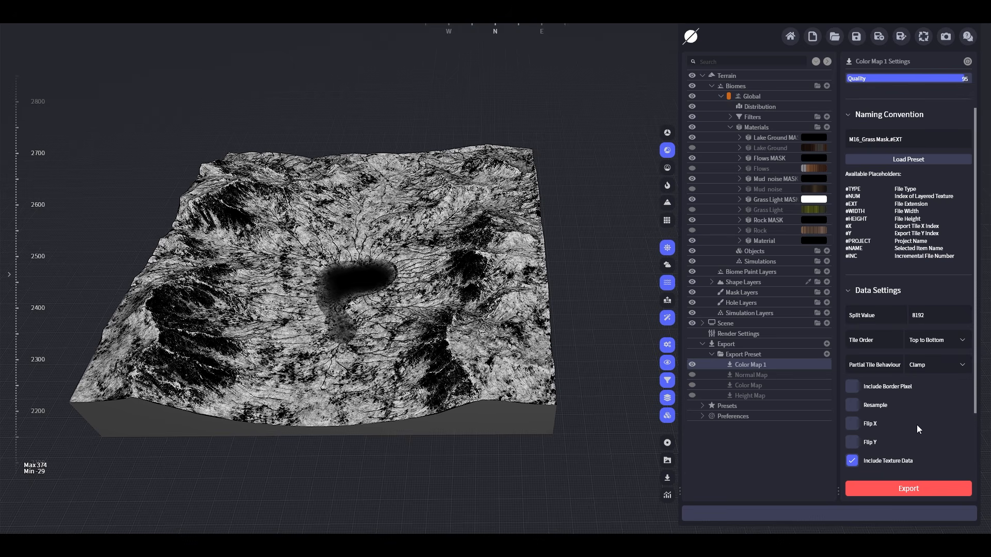
click(909, 491)
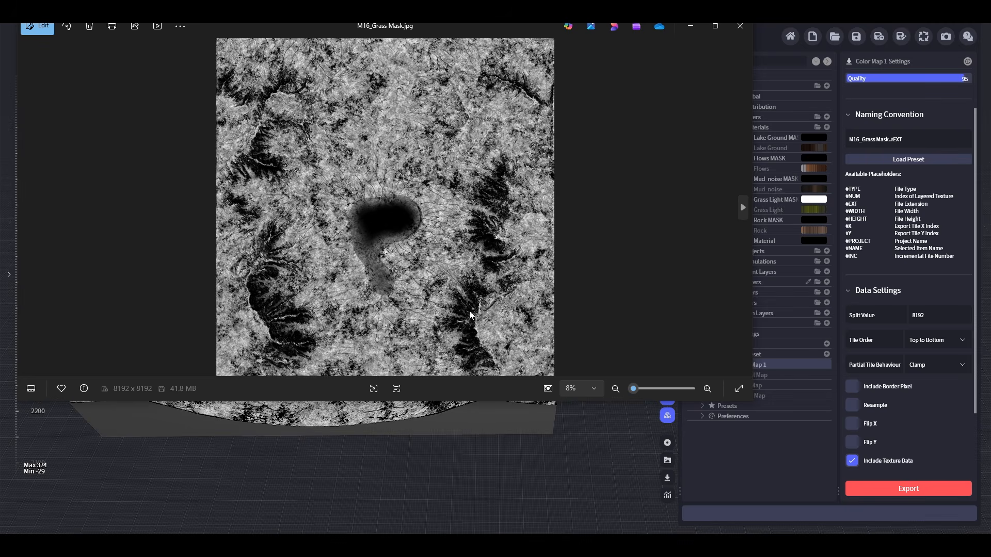
scroll(482, 289, up, 3)
scroll(568, 196, down, 3)
click(740, 26)
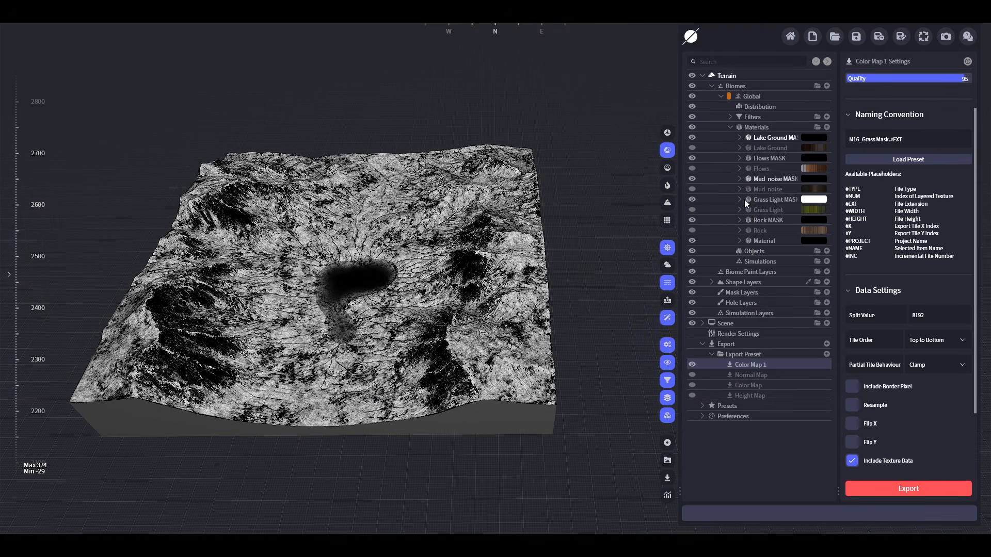
- Set the Grass Light MASK tint to #000000 and the Mud noise MASK tint to #FFFFFF
click(814, 201)
click(916, 111)
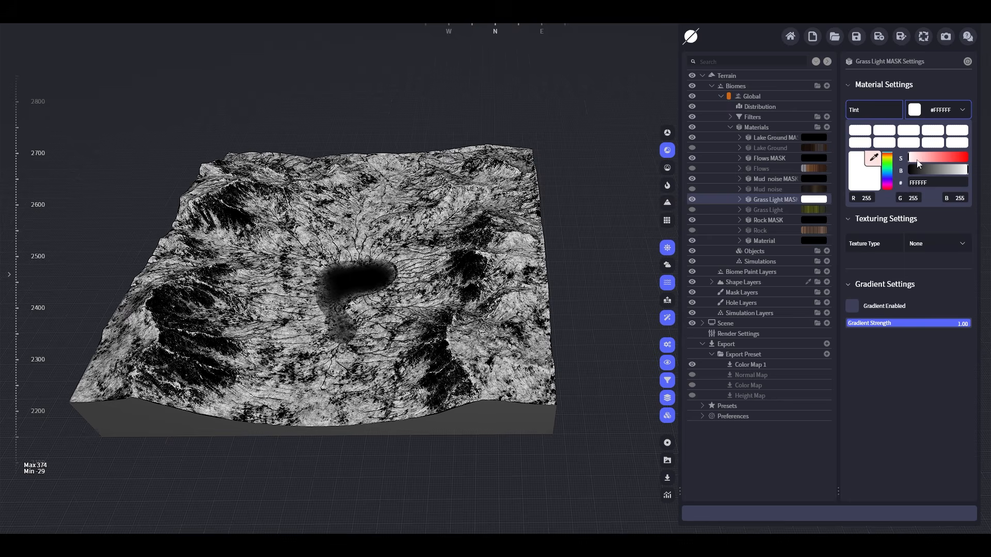
drag(925, 169, 904, 171)
click(920, 382)
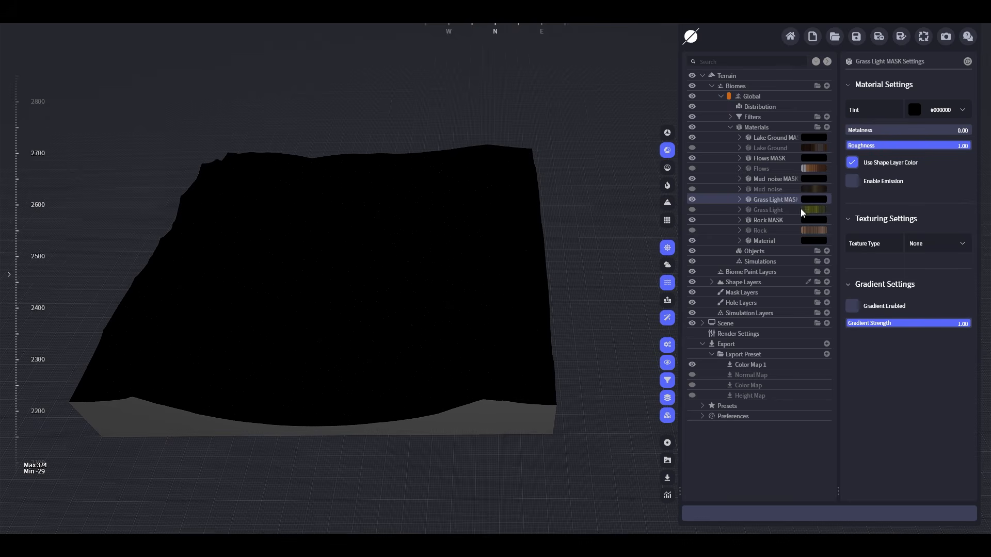
click(769, 179)
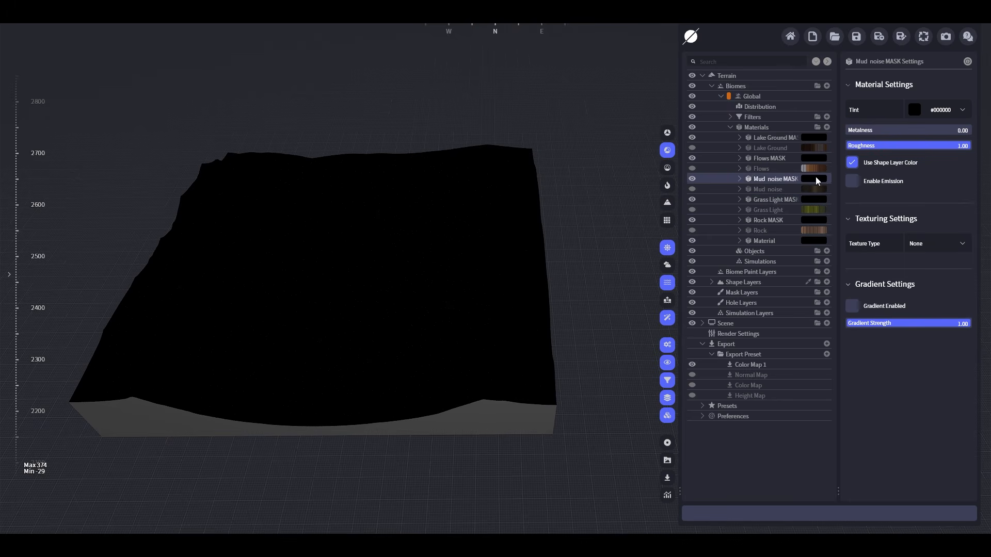
click(913, 110)
drag(922, 170, 971, 170)
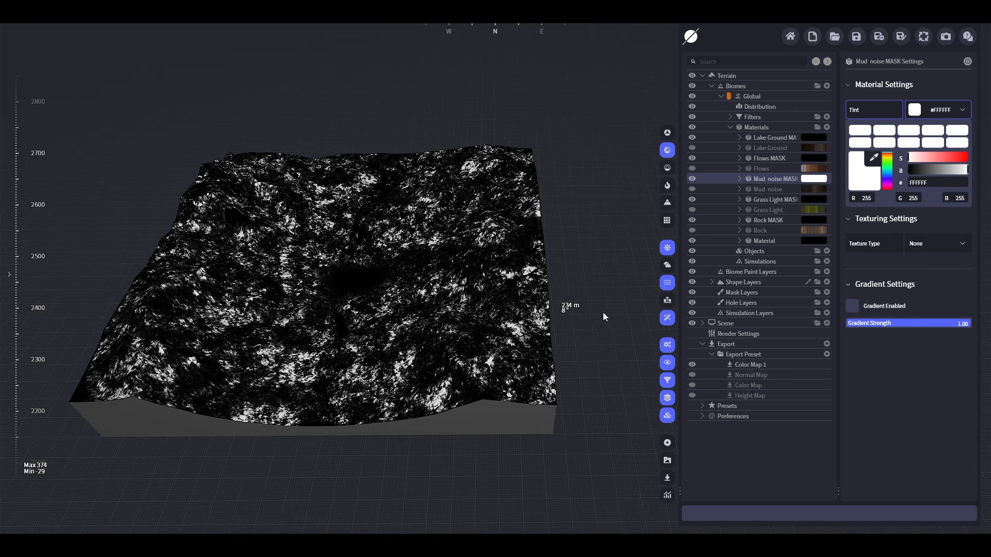
click(903, 383)
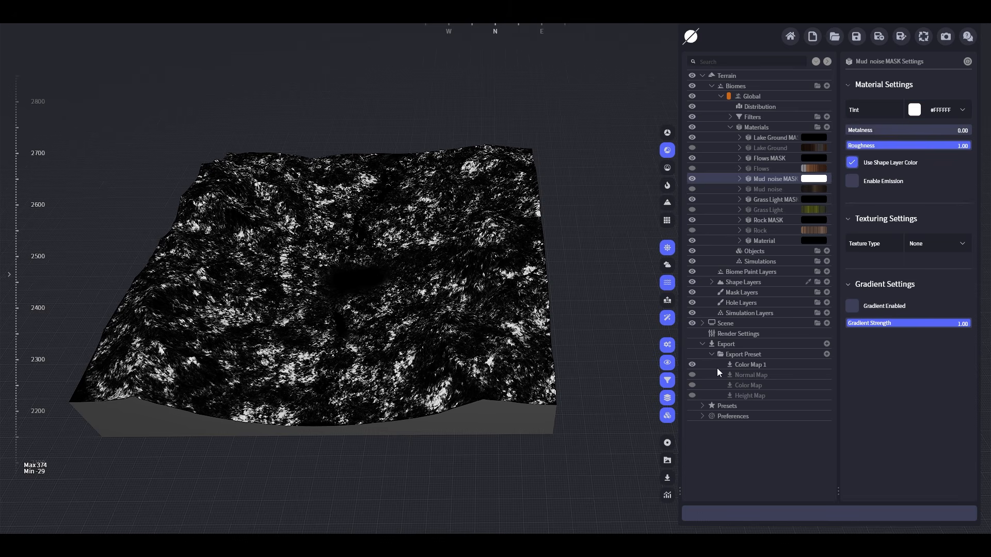
- Set Color Map 1's naming convention to M16_Mud Mask.#EXT and export the mud mask
click(766, 365)
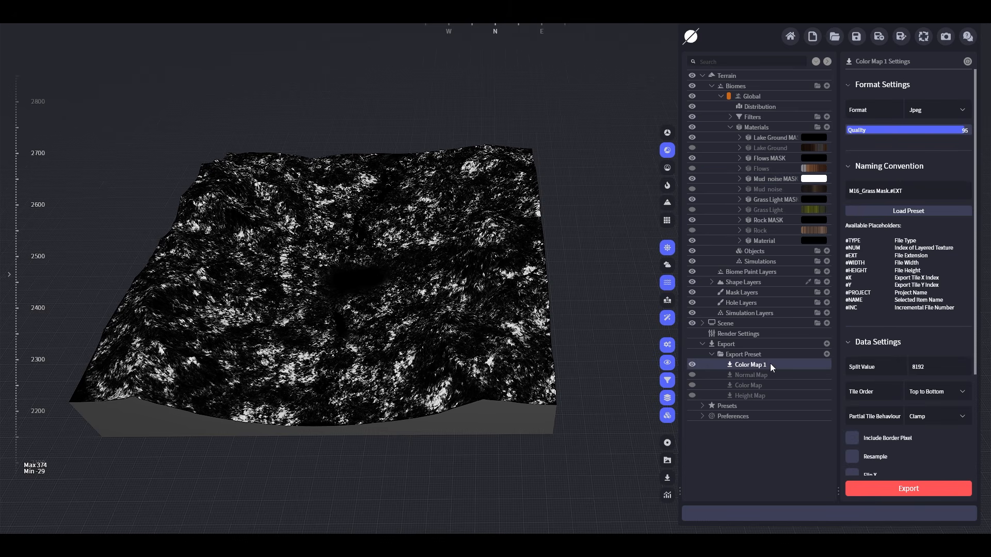
click(882, 192)
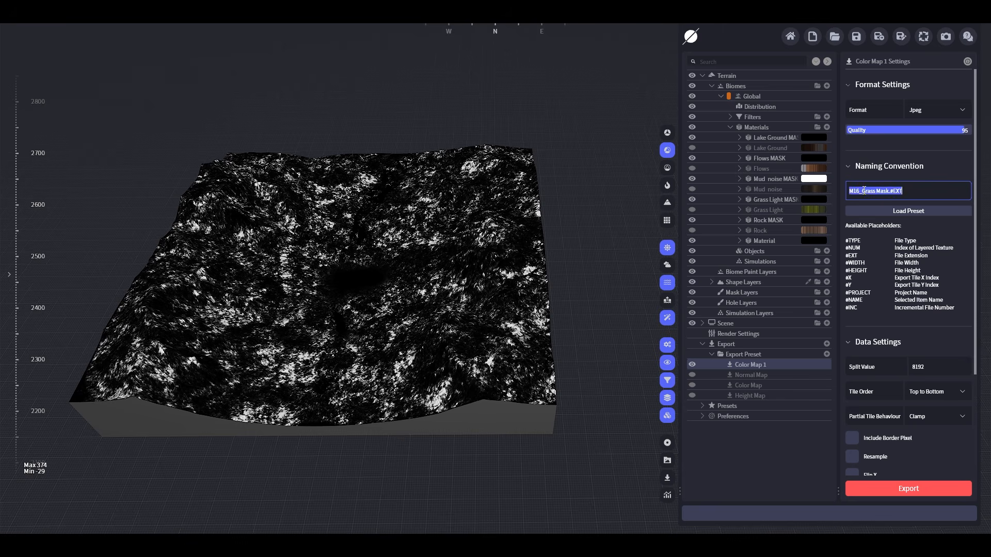
click(872, 192)
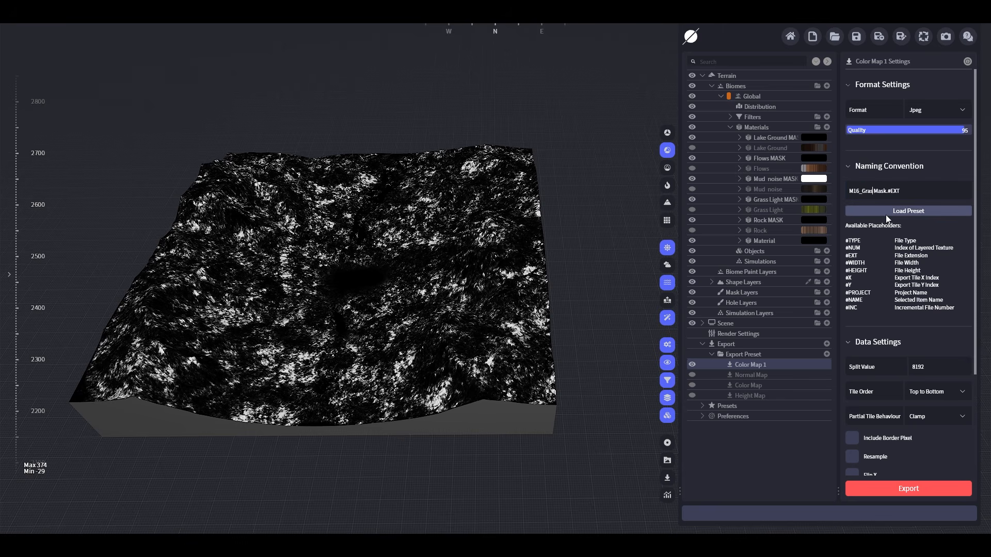
text(Mud)
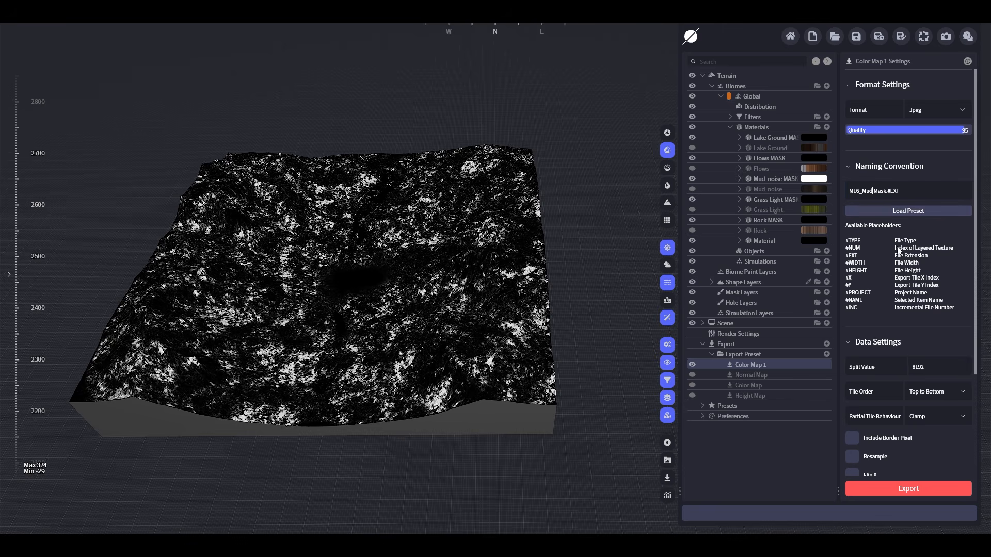
click(903, 491)
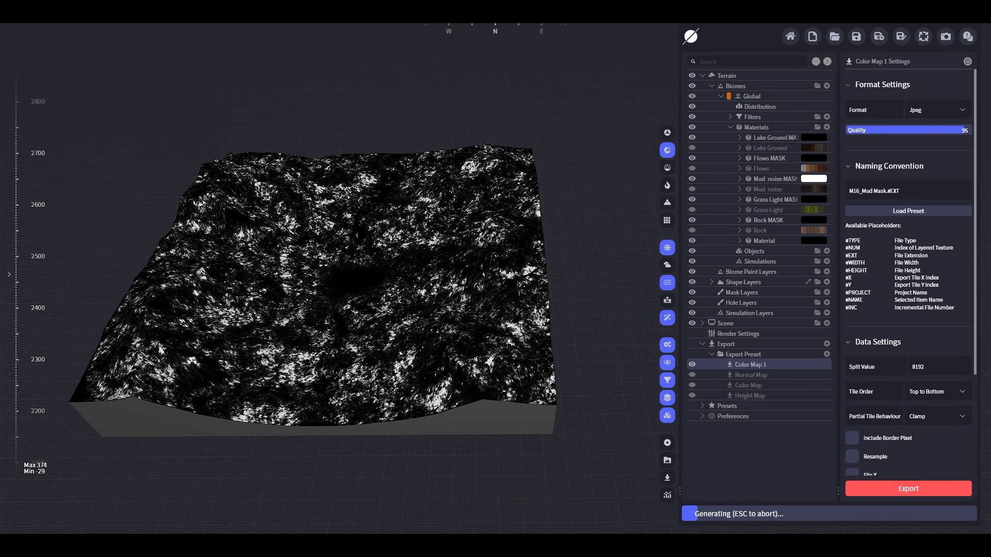
- Set the Mud noise MASK tint to #000000 and the Flows MASK tint to white
click(762, 180)
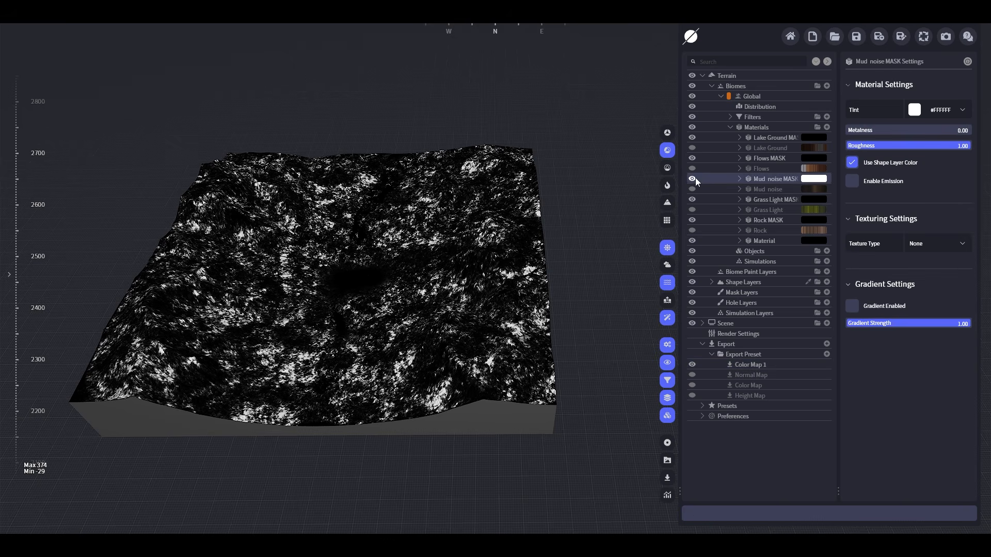
click(919, 111)
drag(867, 154, 776, 415)
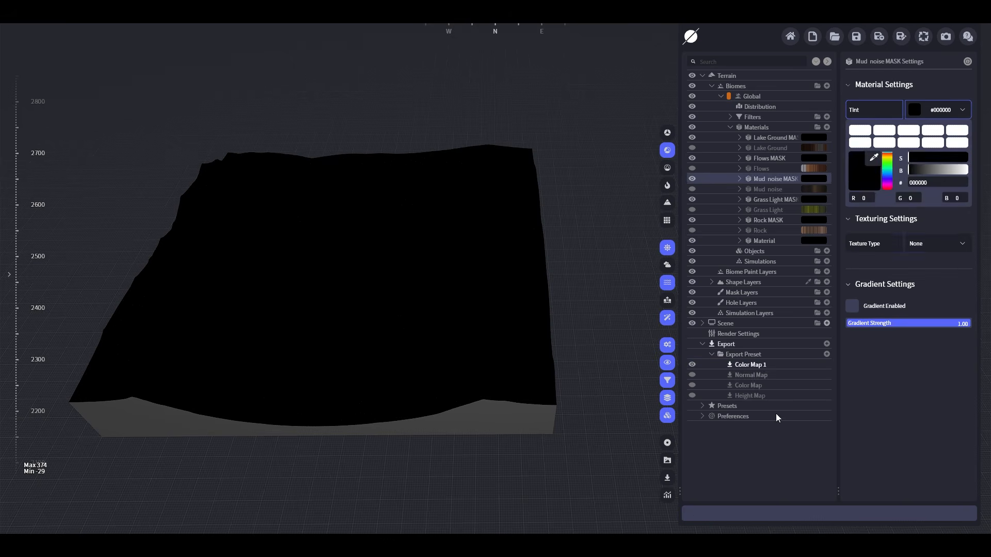
click(814, 156)
click(924, 109)
drag(913, 169, 972, 170)
- Set Color Map 1's naming convention to M16_Flow Mask.#EXT and export the flow mask
click(752, 364)
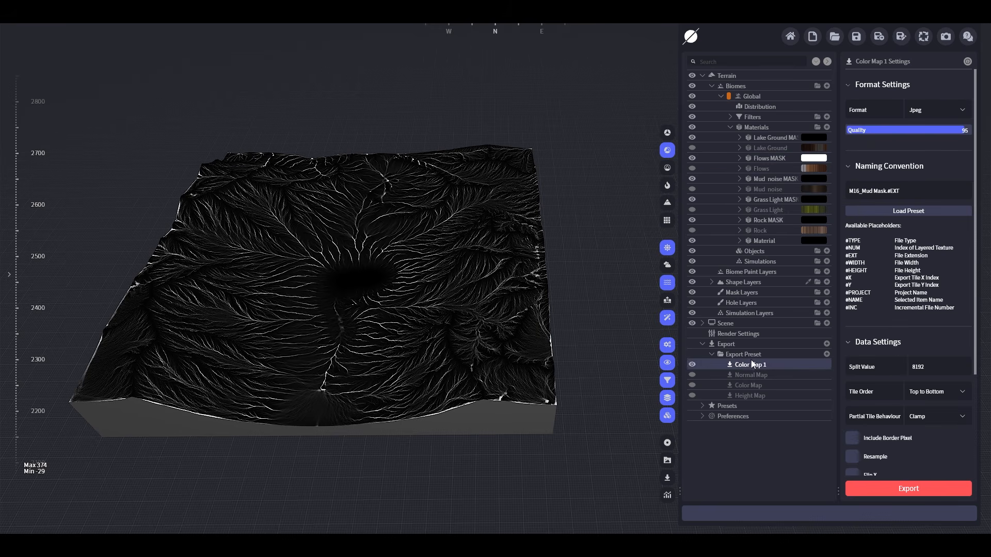
click(865, 191)
text(Flow)
click(908, 488)
- Set the Flows MASK tint to black and the Lake Ground MASK tint to #FFFFFF
click(768, 158)
click(937, 110)
drag(923, 169, 970, 169)
click(765, 139)
click(920, 113)
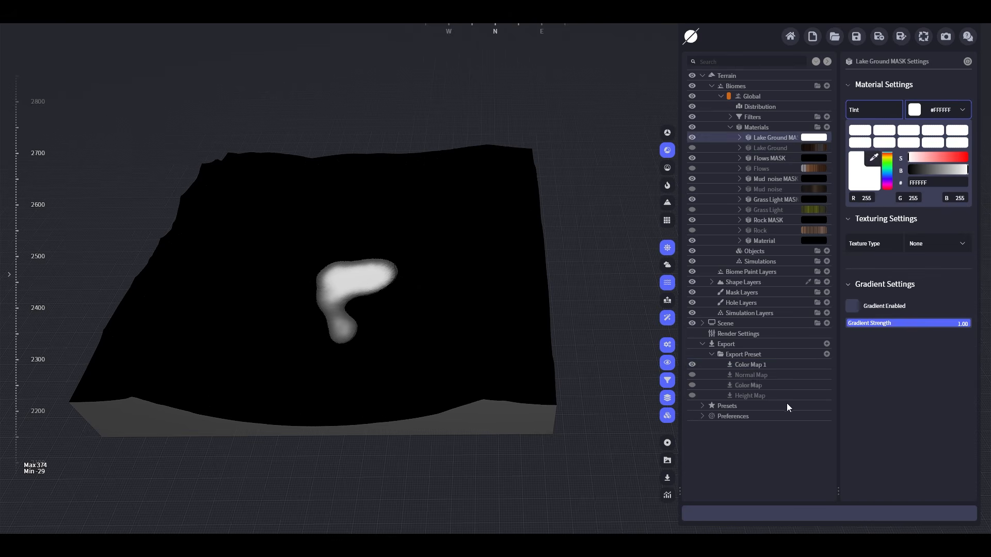
- Set Color Map 1's naming convention to M16_Lake Ground Mask.#EXT and export the lake ground mask
click(748, 364)
click(863, 191)
click(863, 191)
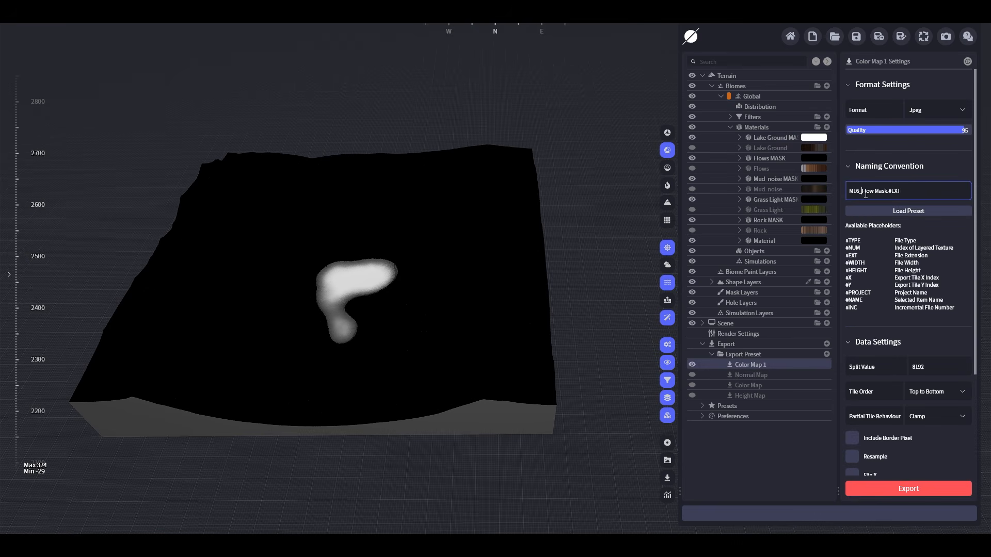
key(Delete)
key(Delete)
key(Delete)
key(Delete)
text(Lake Ground)
click(897, 489)
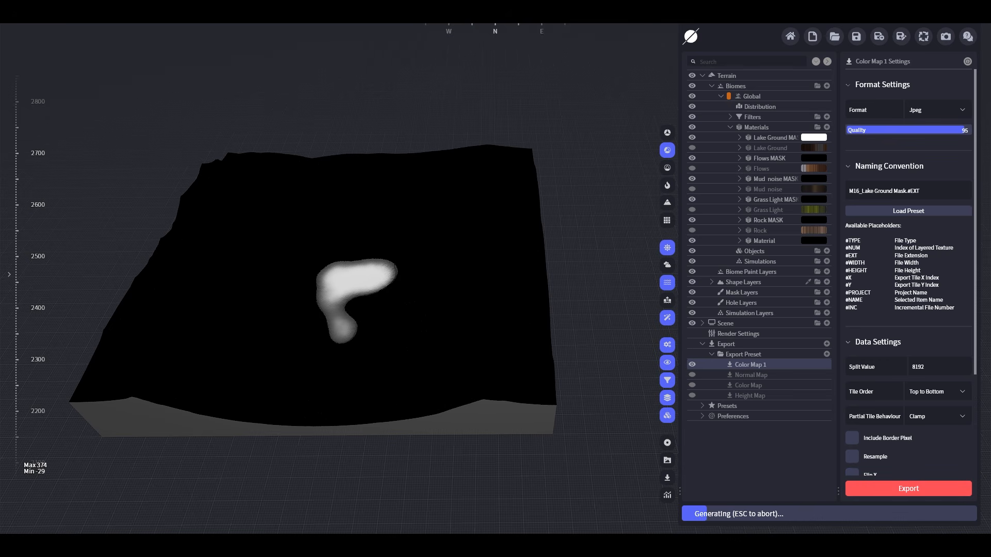
- Review the remaining export settings of Color Map 1 and the settings of the Height Map
scroll(896, 400, down, 4)
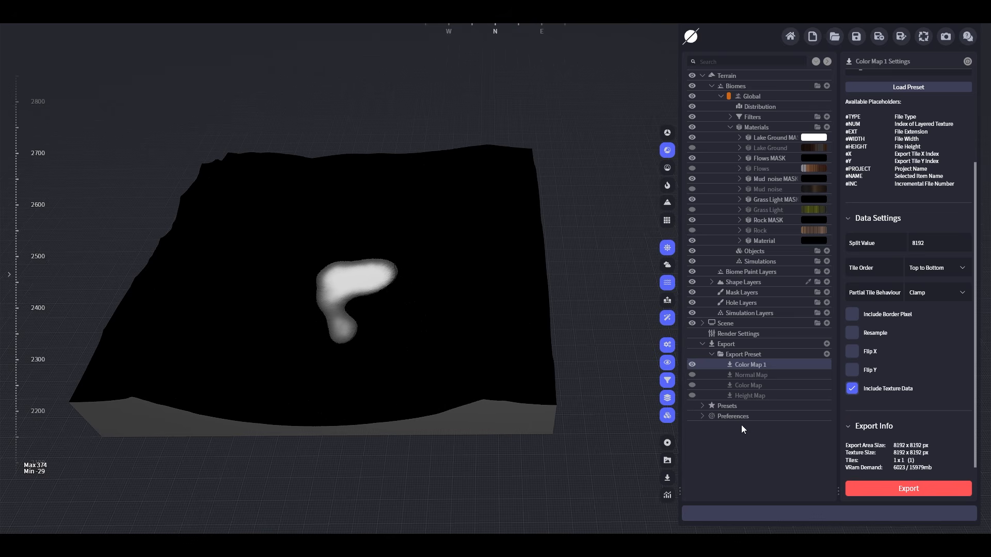
click(754, 396)
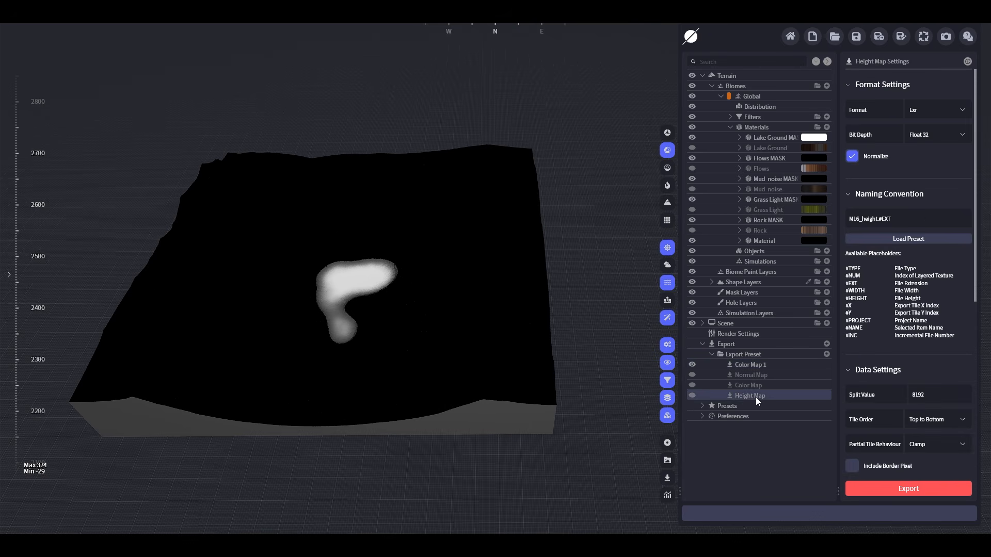
scroll(967, 343, down, 8)
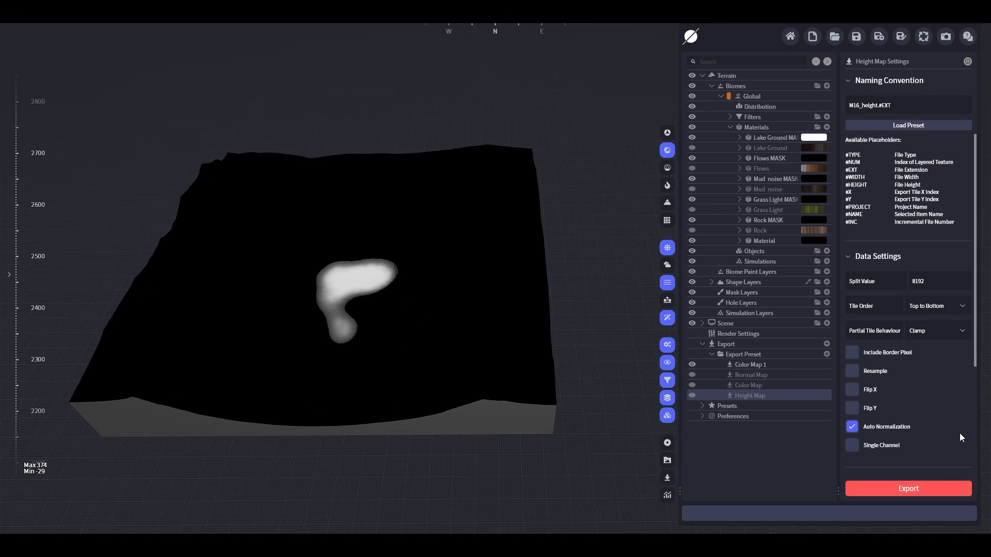
scroll(958, 416, down, 2)
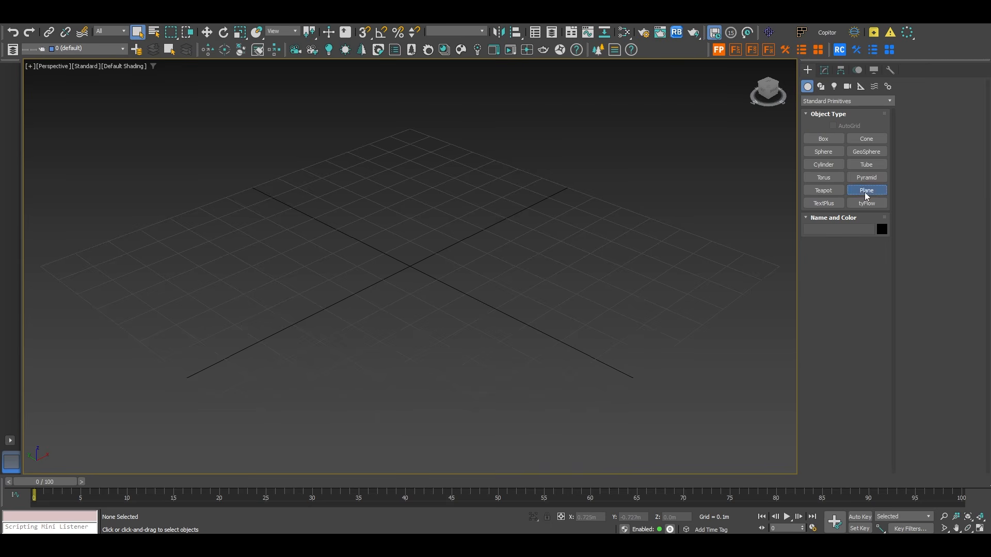
- Create a square plane about 1.1 m wide near the grid centre and zero its X and Y position
click(866, 191)
drag(413, 265, 522, 265)
right_click(522, 266)
key(w)
right_click(608, 516)
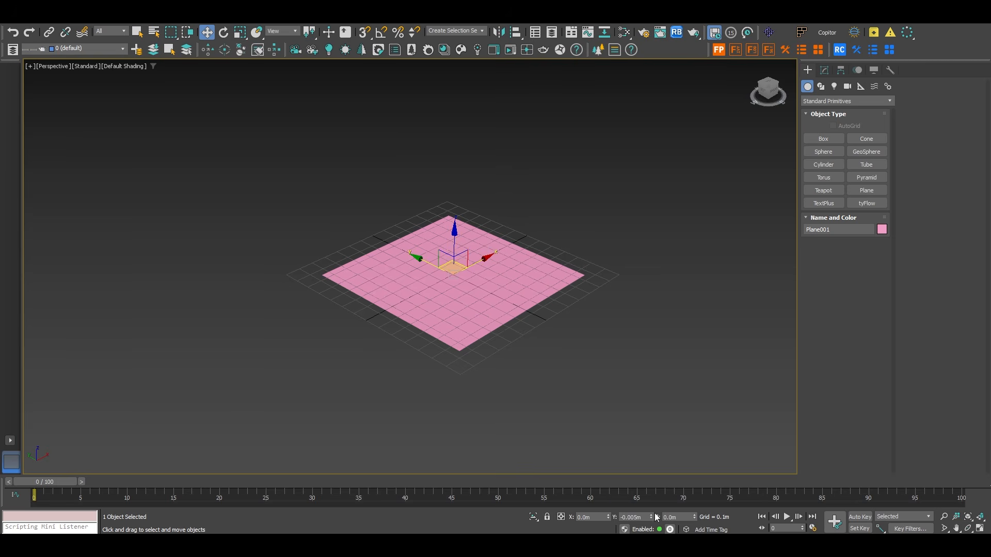
right_click(651, 516)
- Switch the viewport to orthographic without the grid and display edged faces, with the plane's parameters open
scroll(540, 338, up, 3)
key(u)
key(g)
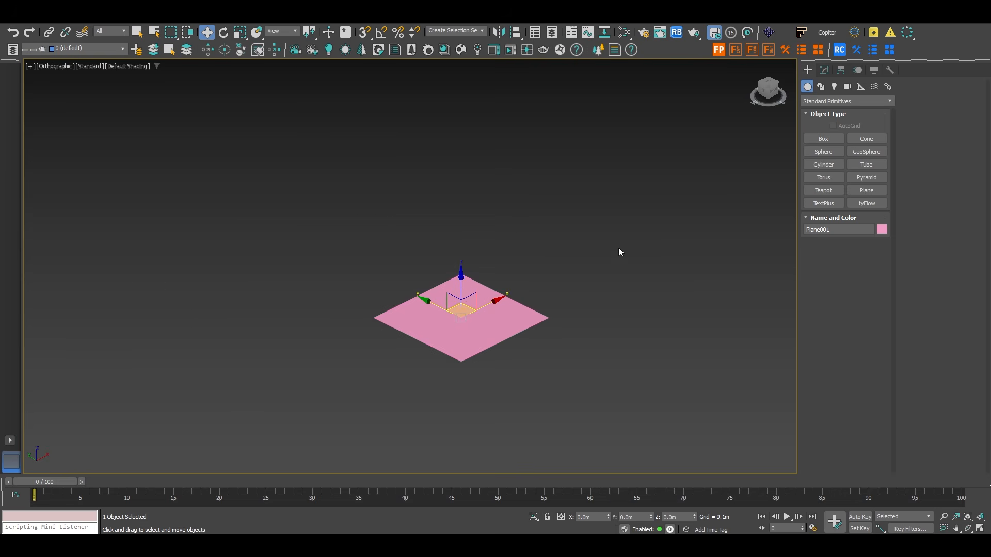
click(824, 69)
middle_drag(782, 263, 794, 241)
key(F4)
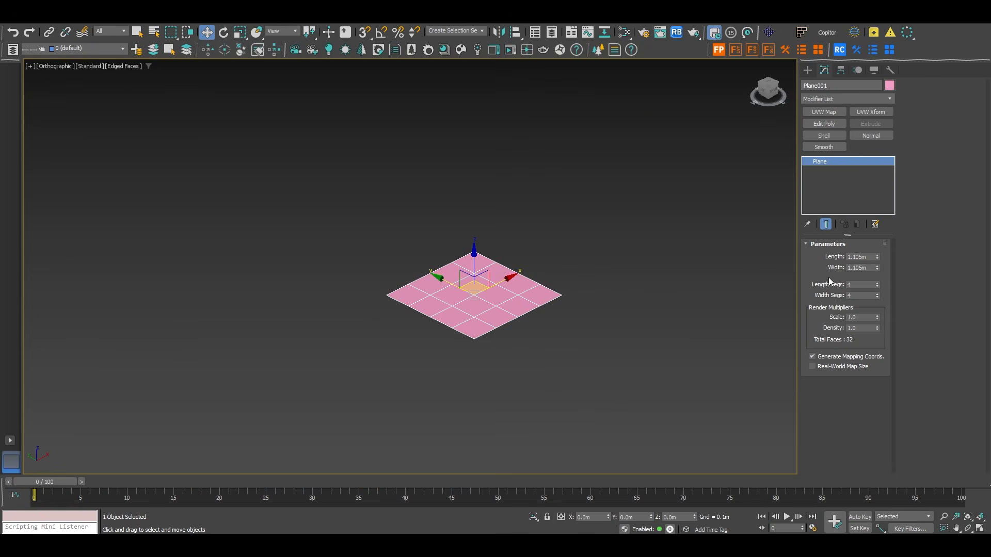
- Set the plane's length and width to 2048 m each
double_click(863, 256)
text(2048)
key(Return)
key(Tab)
text(204)
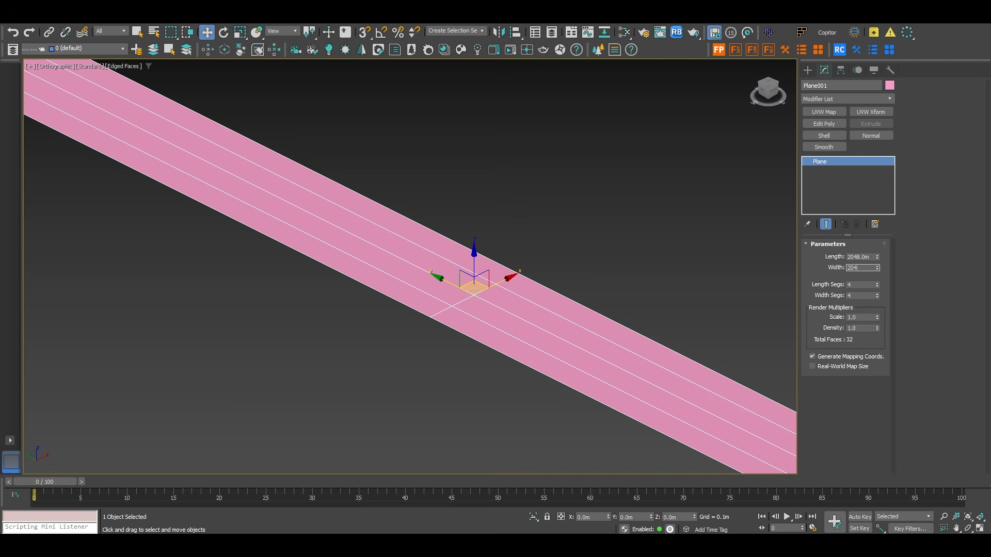
text(8)
key(Return)
middle_drag(639, 289, 800, 291)
- Set the plane's length and width segments to 1000 each and frame the whole plane
click(859, 285)
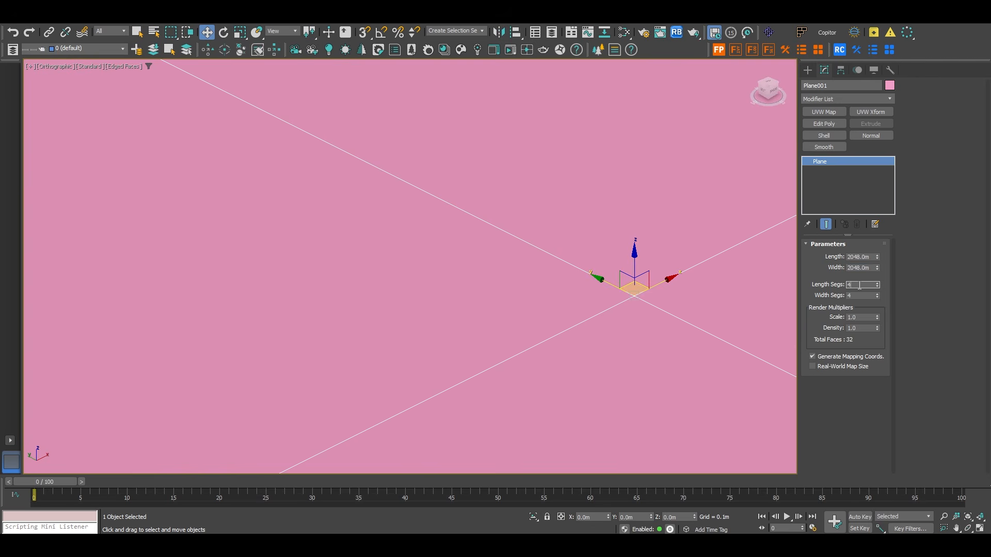
text(1000)
key(Return)
key(Tab)
text(0001000)
key(Return)
scroll(599, 292, down, 5)
key(z)
middle_drag(520, 269, 608, 291)
- Add a Displace modifier to the plane
click(836, 99)
text(d)
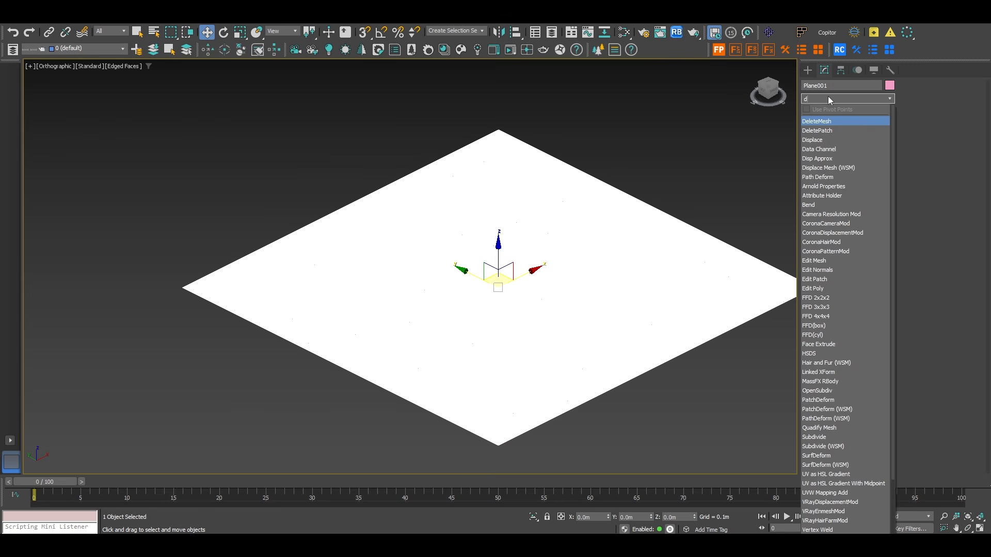
click(825, 139)
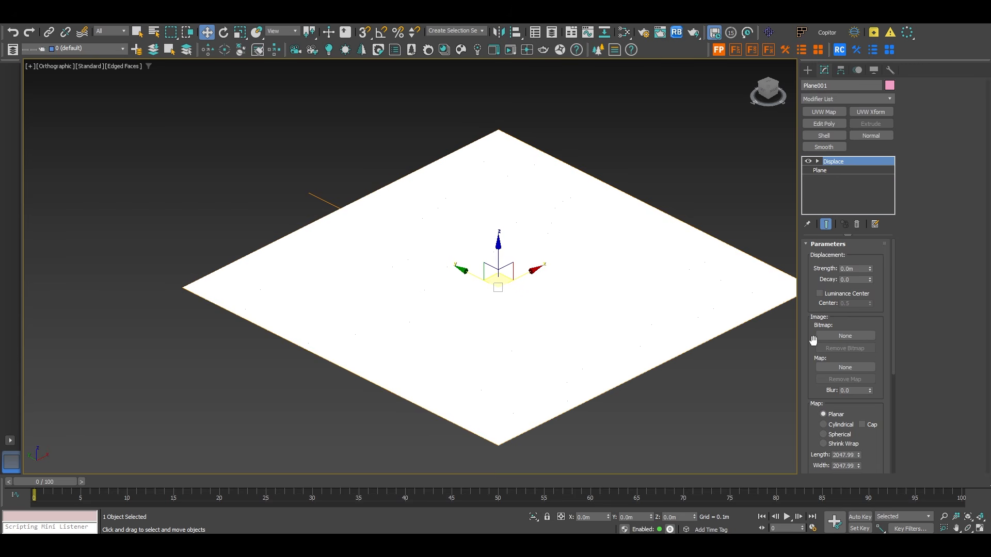
- Assign the M16_height image from the M16 folder as the Displace modifier's map
key(alt+Tab)
drag(209, 317, 850, 367)
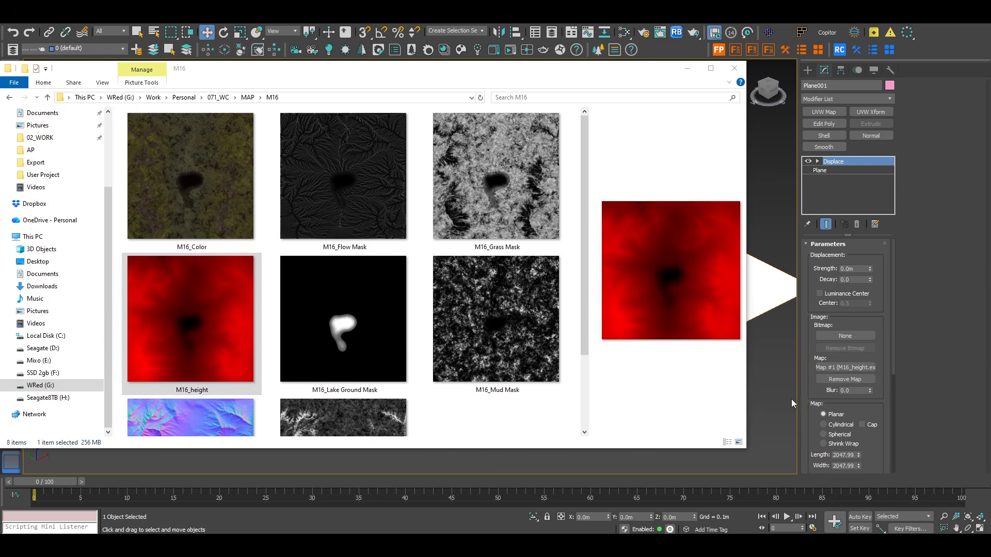
click(771, 395)
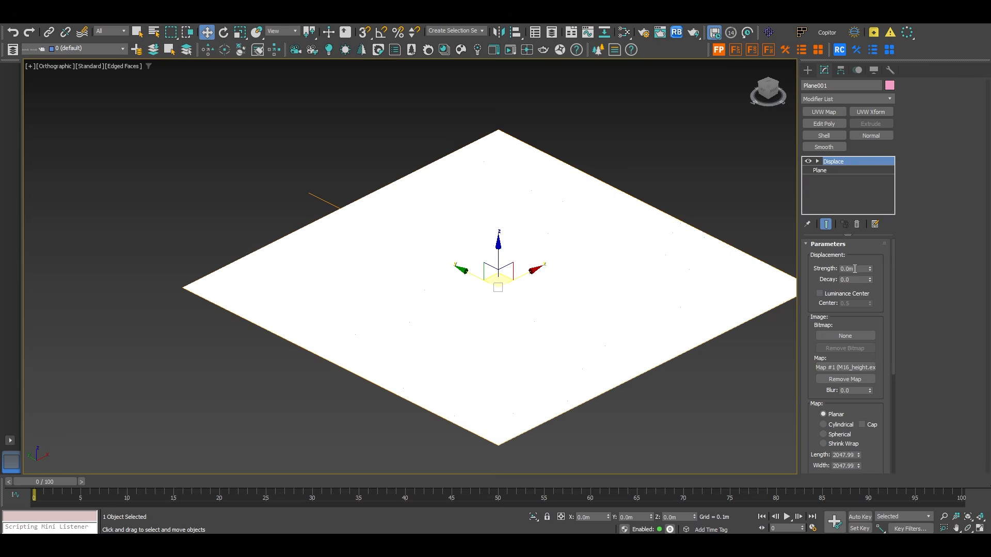
- Set the Displace modifier's strength to 403 m and turn off the edged faces display
click(854, 268)
key(Return)
scroll(613, 249, up, 2)
key(F4)
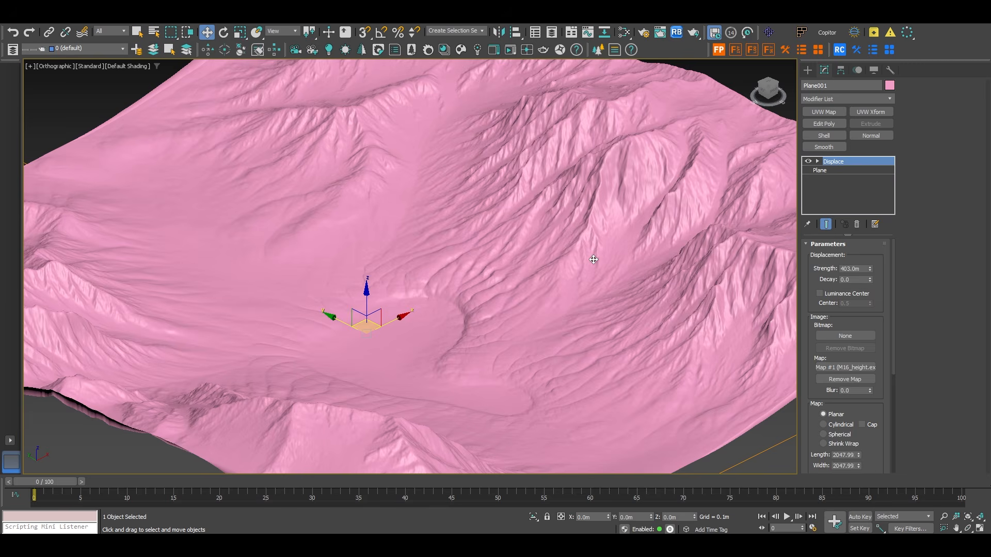
- Examine the displaced terrain's relief and outer edges from close up and from farther away
scroll(570, 270, down, 1)
mouse_move(570, 269)
middle_down()
mouse_move(533, 274)
mouse_move(562, 272)
mouse_move(532, 297)
mouse_move(520, 270)
mouse_move(551, 274)
middle_up()
scroll(532, 272, down, 4)
scroll(600, 279, up, 6)
alt+middle_drag(641, 281, 480, 279)
scroll(452, 273, down, 6)
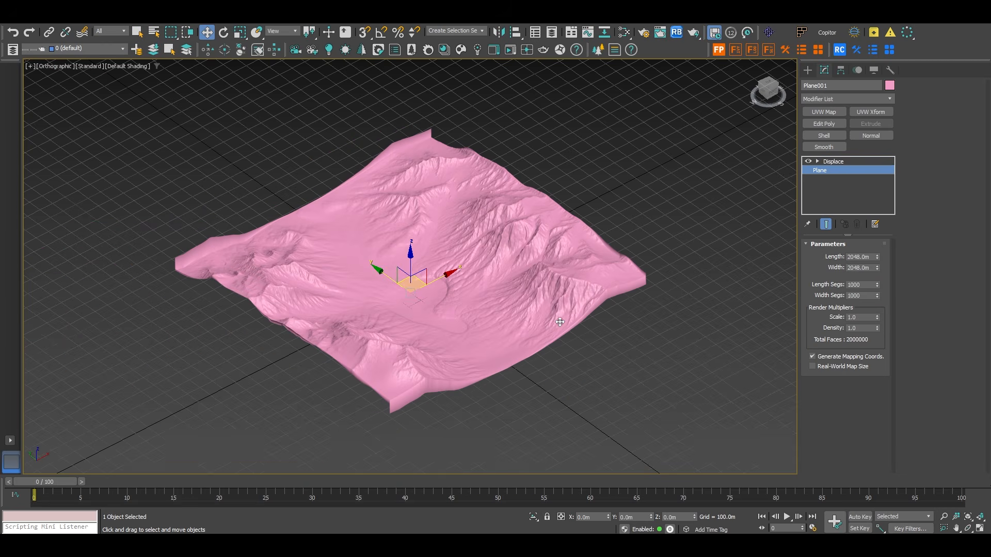
middle_drag(376, 177, 430, 202)
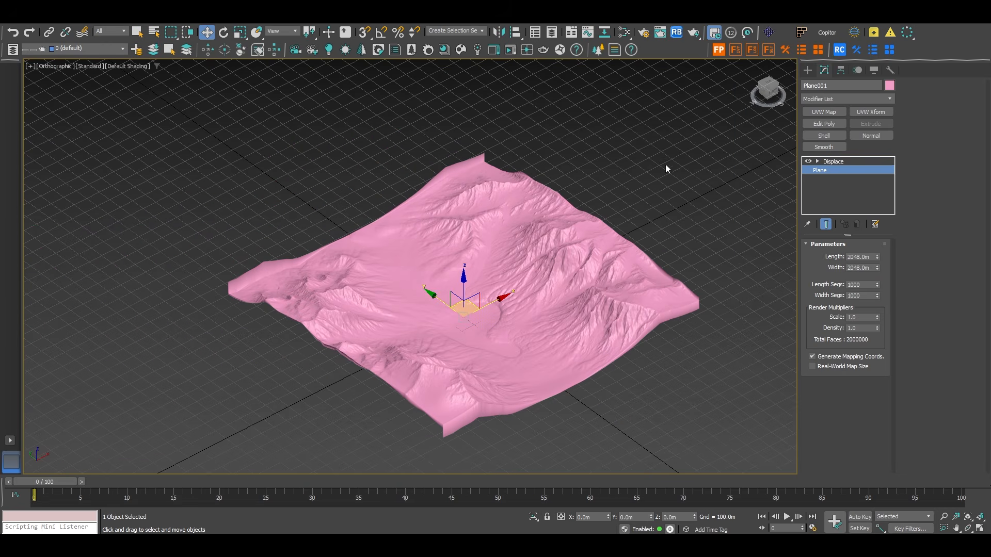
- Add an Edit Poly modifier above the Displace modifier on the terrain
click(832, 161)
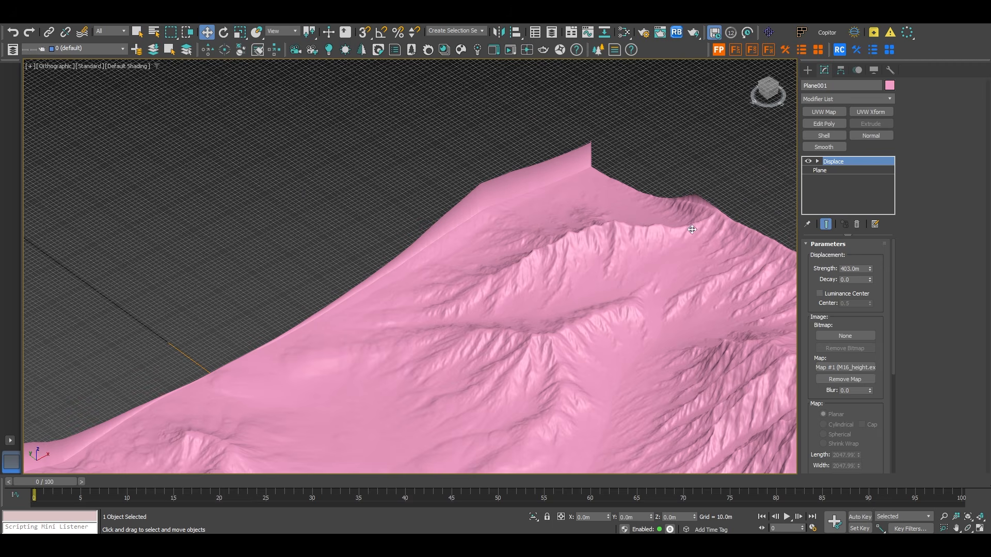
scroll(578, 257, down, 3)
middle_drag(579, 258, 539, 182)
scroll(538, 183, down, 3)
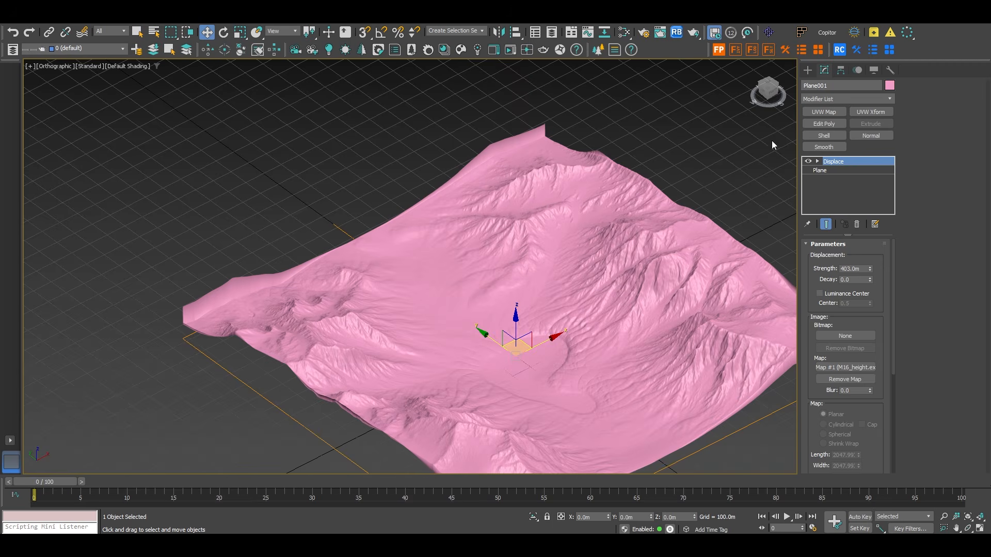
click(832, 124)
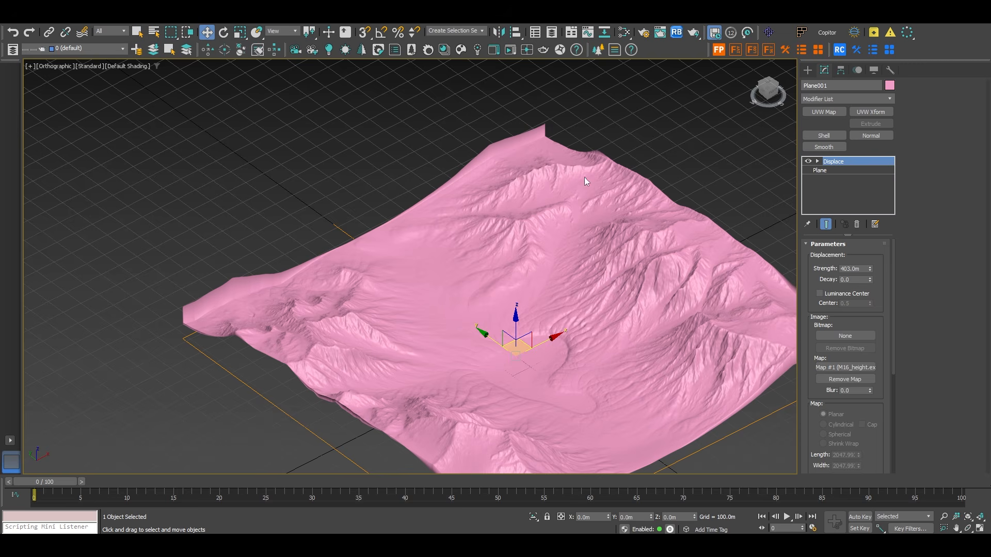
scroll(535, 166, up, 5)
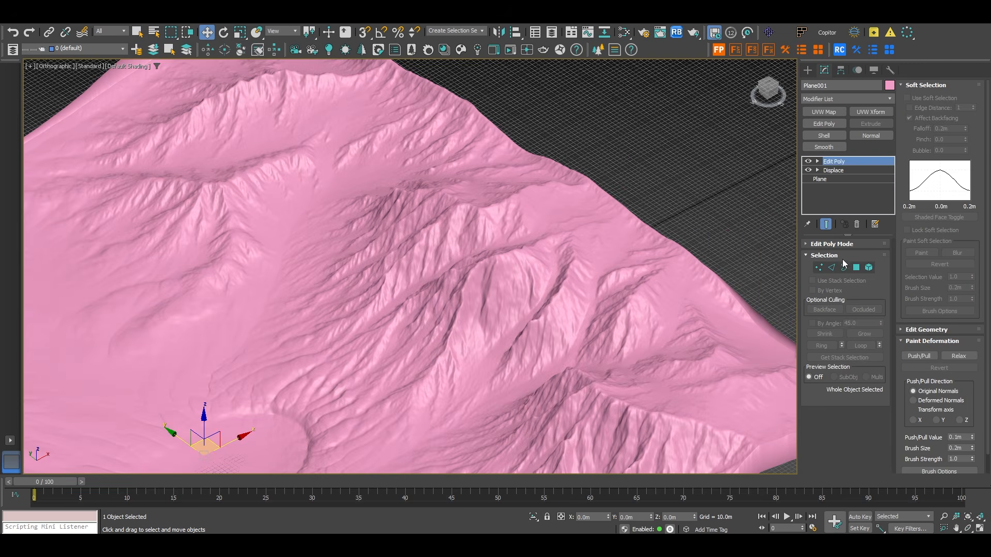
- Select the terrain's open border at Border level and delete the raised outer rim of polygons along it
click(843, 267)
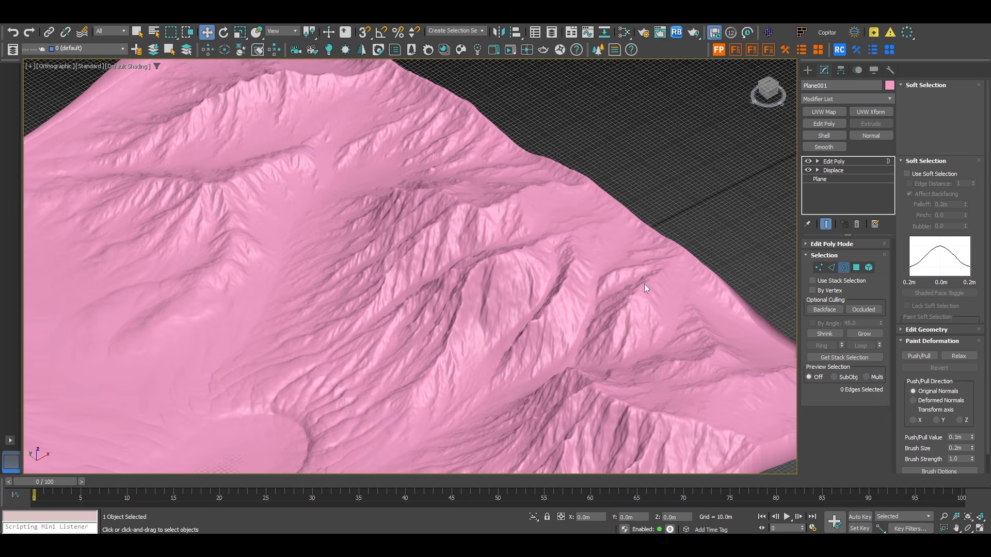
scroll(666, 288, down, 2)
click(734, 306)
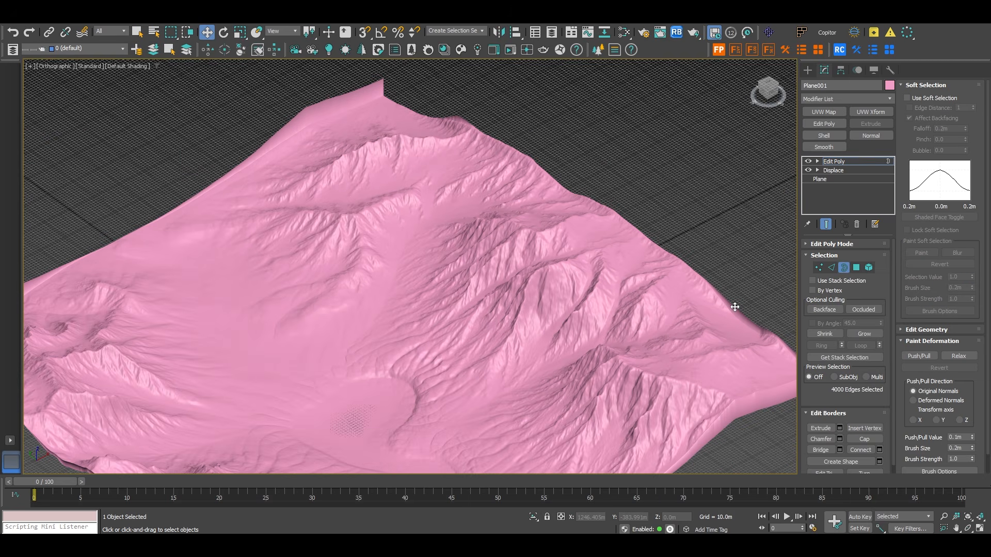
key(z)
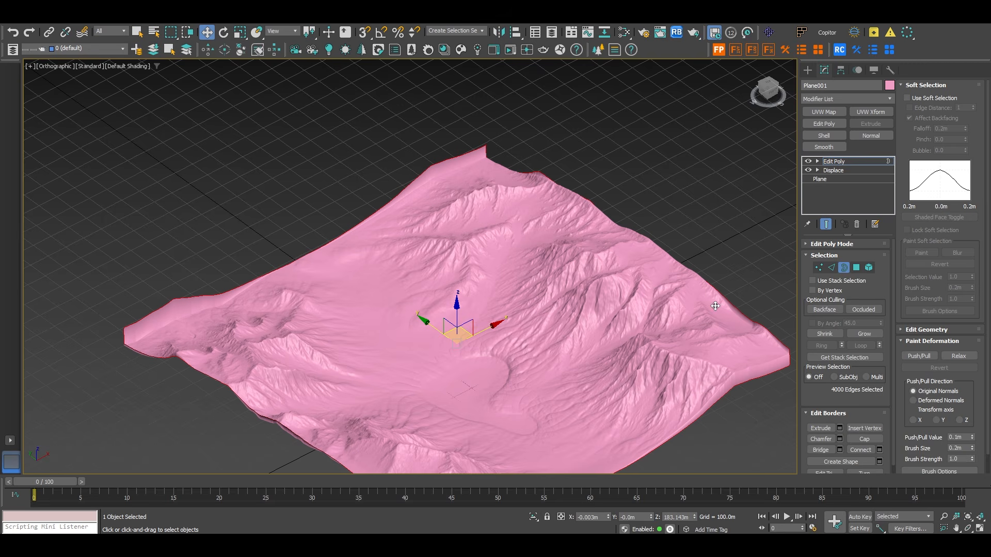
click(551, 194)
scroll(454, 166, up, 3)
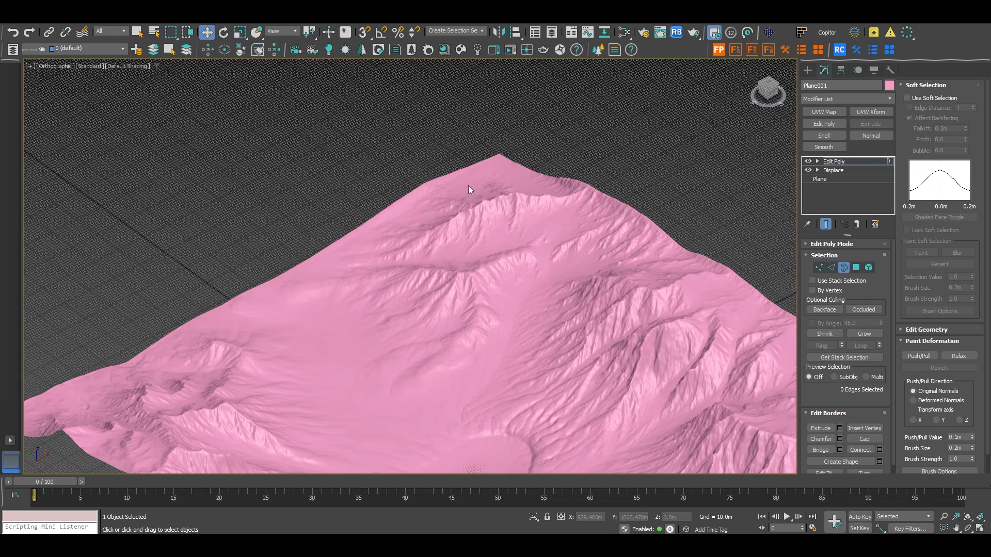
mouse_move(469, 185)
alt+middle_down()
mouse_move(436, 159)
mouse_move(470, 196)
alt+middle_up()
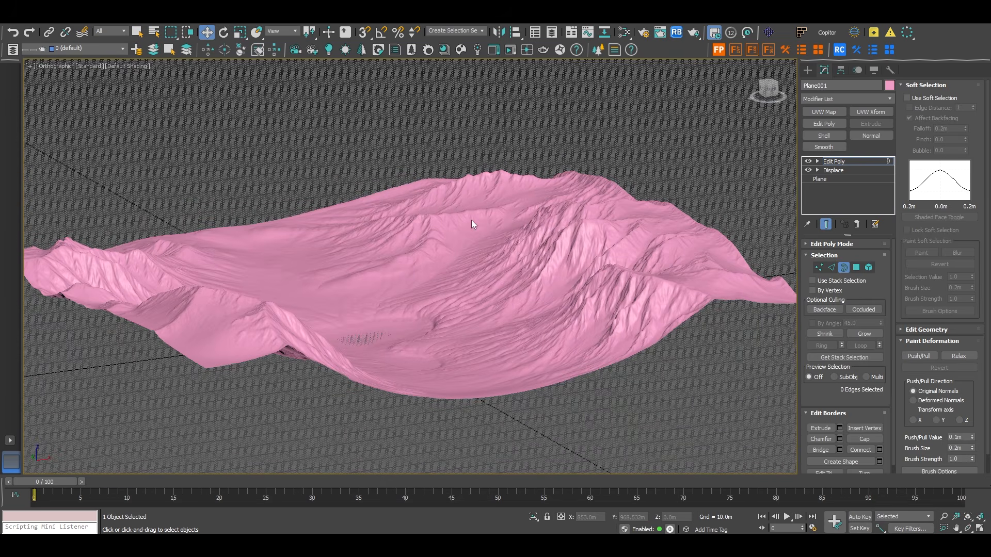
- Convert the terrain with its modifiers to an Editable Poly
right_click(471, 220)
mouse_move(547, 355)
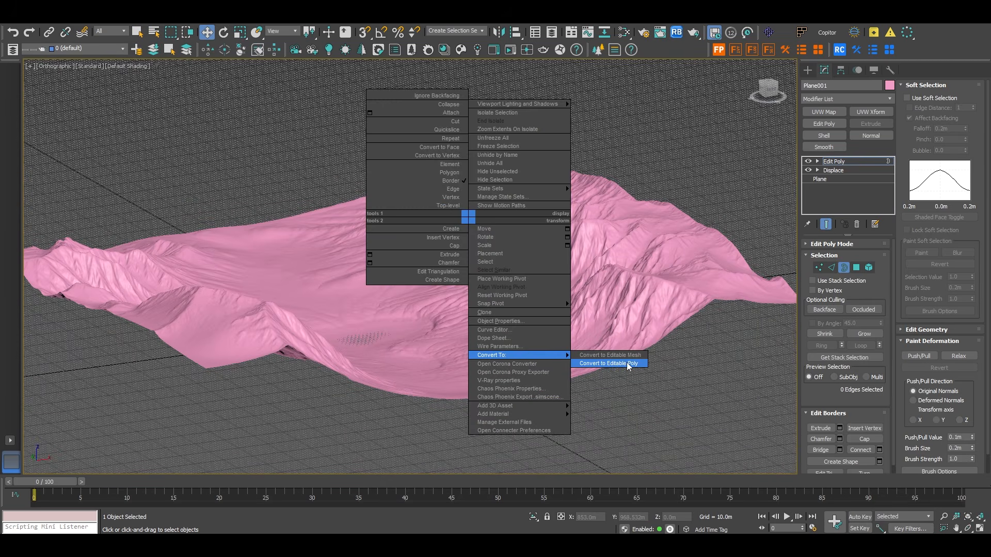
click(628, 364)
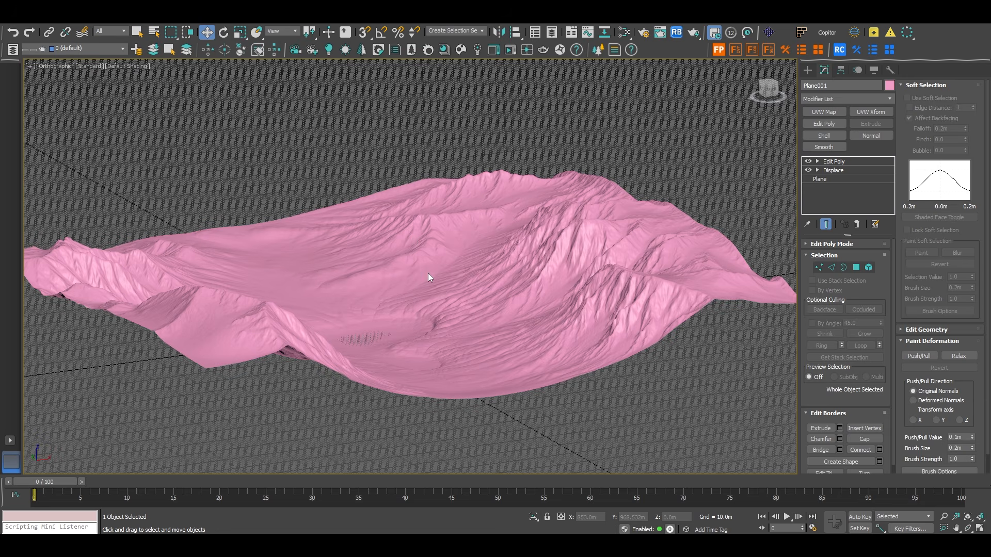
- Examine the terrain's surface and its mesh density with edged faces displayed
scroll(429, 271, up, 10)
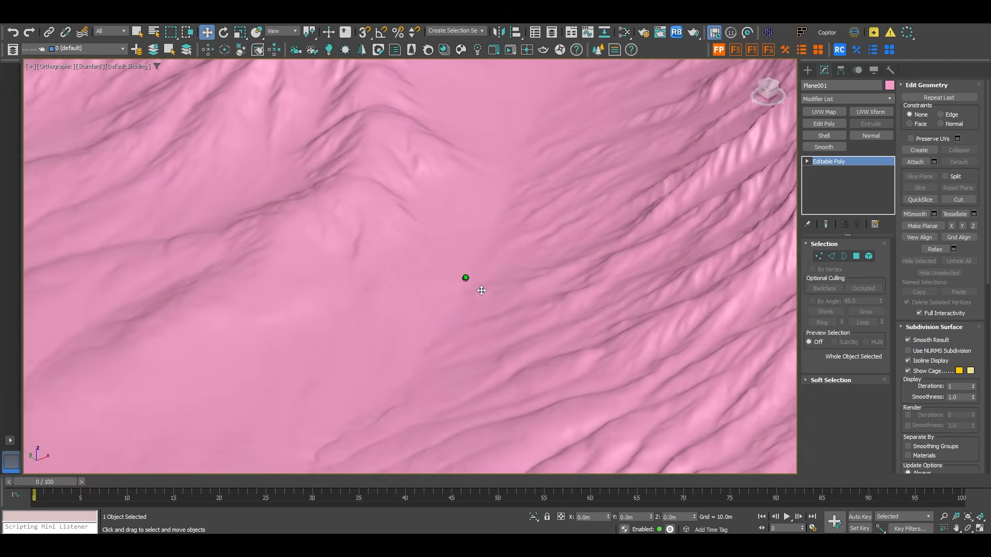
alt+middle_drag(482, 291, 510, 292)
middle_drag(511, 292, 359, 294)
scroll(359, 294, down, 5)
scroll(601, 275, down, 3)
middle_drag(601, 275, 500, 269)
alt+middle_drag(500, 269, 500, 227)
scroll(549, 271, up, 6)
key(F4)
scroll(543, 272, down, 5)
alt+middle_drag(562, 301, 481, 316)
scroll(499, 308, up, 4)
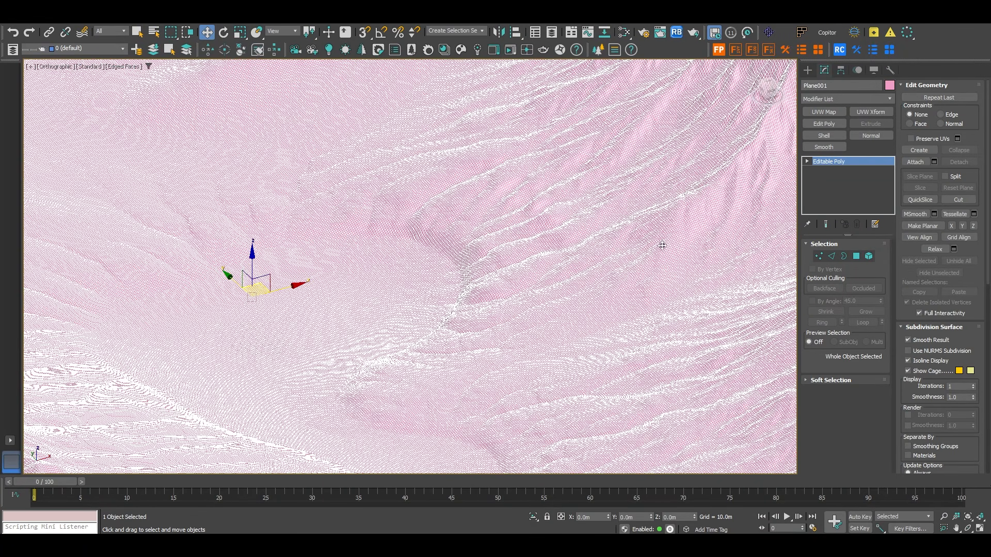
- Add an Optimize modifier to the terrain
click(825, 99)
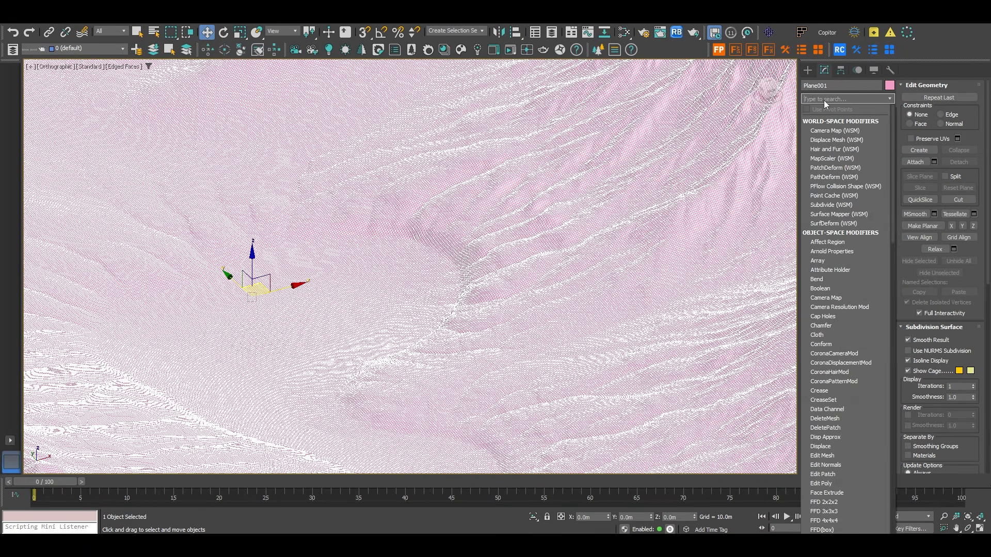
text(op)
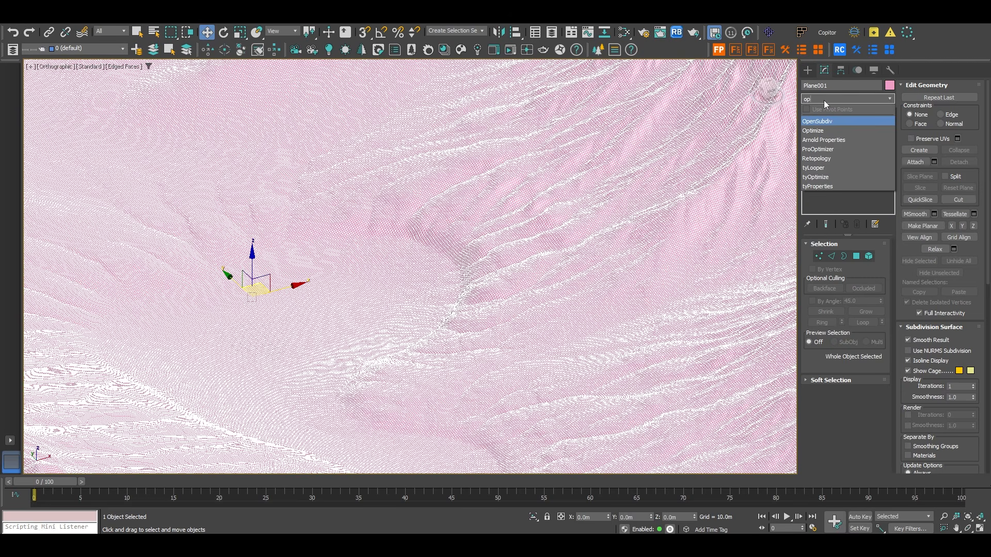
click(820, 133)
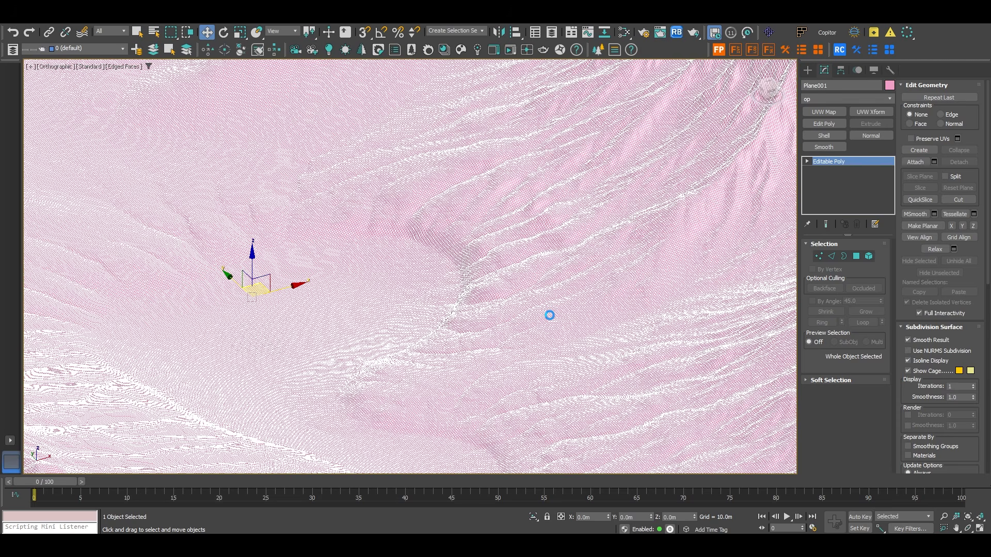
scroll(558, 315, down, 10)
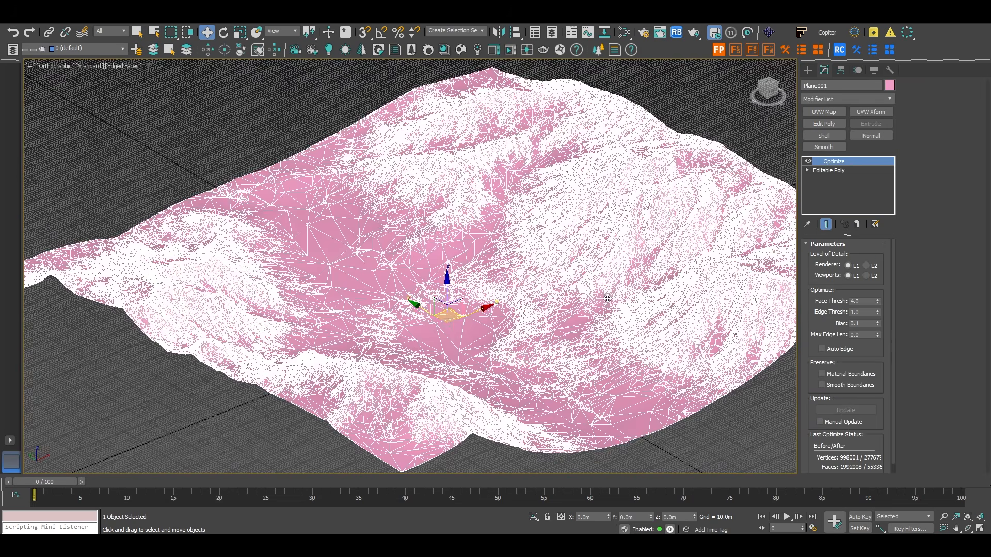
- Reduce the Optimize modifier's face threshold, trying 2.0 and settling on 1.0, to keep more terrain detail
scroll(573, 305, up, 8)
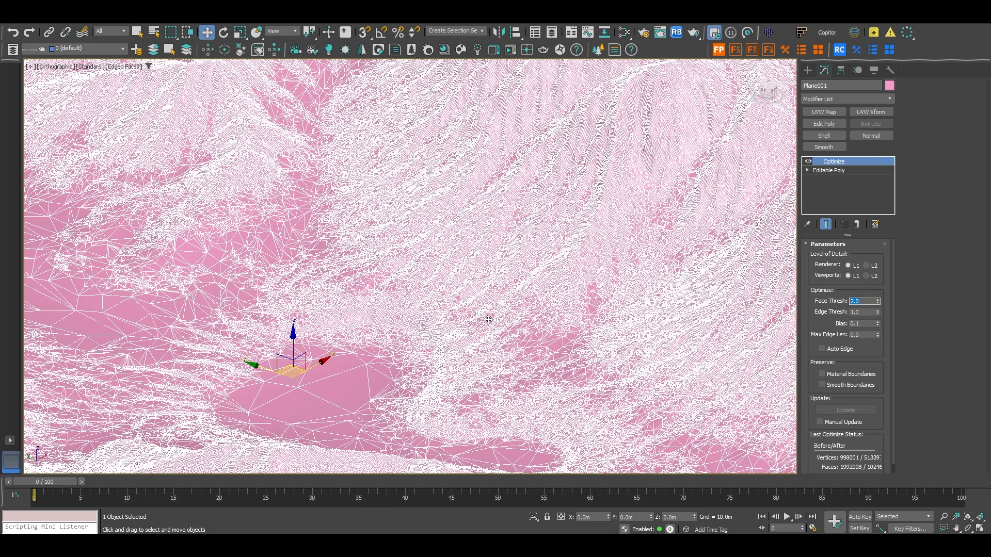
scroll(513, 333, up, 2)
alt+middle_drag(513, 333, 473, 320)
scroll(473, 320, up, 2)
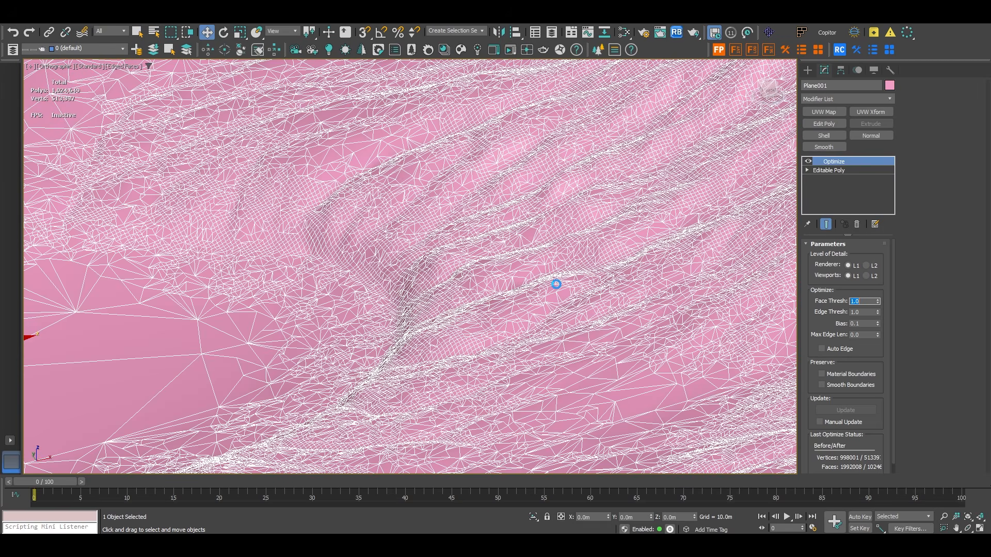
scroll(556, 287, down, 4)
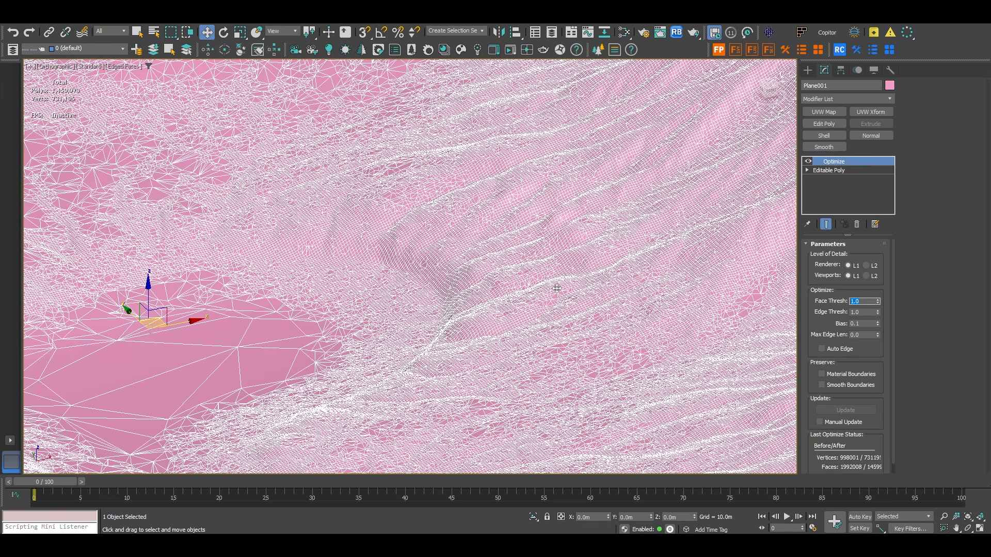
- Examine the optimized mesh around the lake basin and slopes, with edged faces and with plain shading
alt+middle_drag(556, 288, 502, 296)
scroll(509, 261, up, 4)
scroll(509, 258, down, 1)
scroll(508, 258, down, 1)
middle_drag(509, 258, 588, 360)
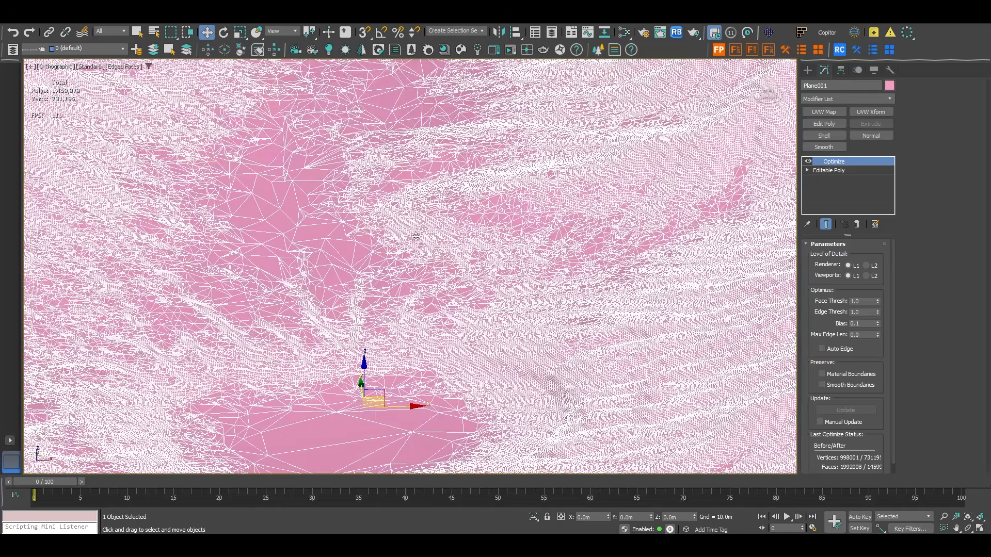
scroll(464, 299, down, 1)
key(F4)
scroll(619, 197, up, 1)
- Convert the optimized terrain to an Editable Poly
right_click(503, 236)
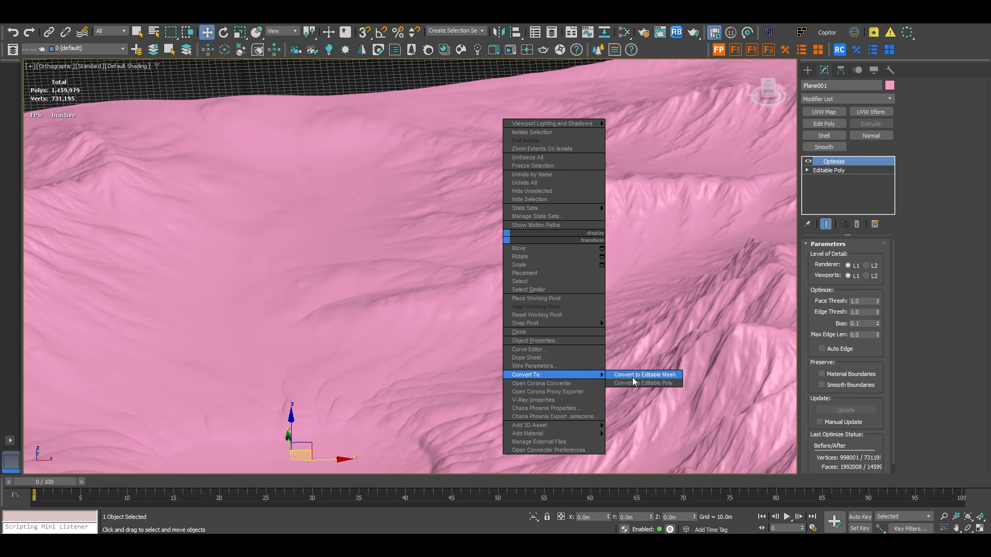
click(640, 377)
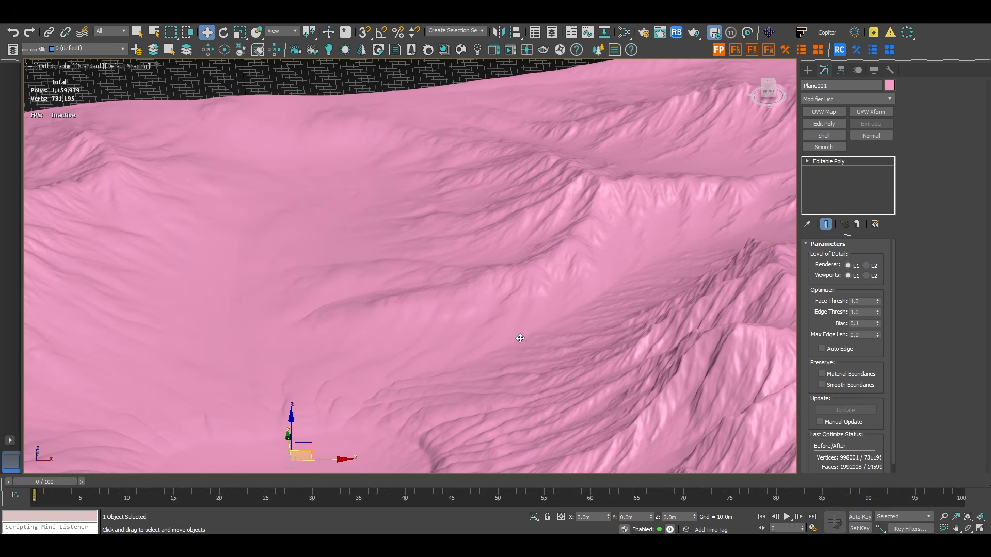
scroll(520, 335, down, 6)
scroll(564, 339, up, 1)
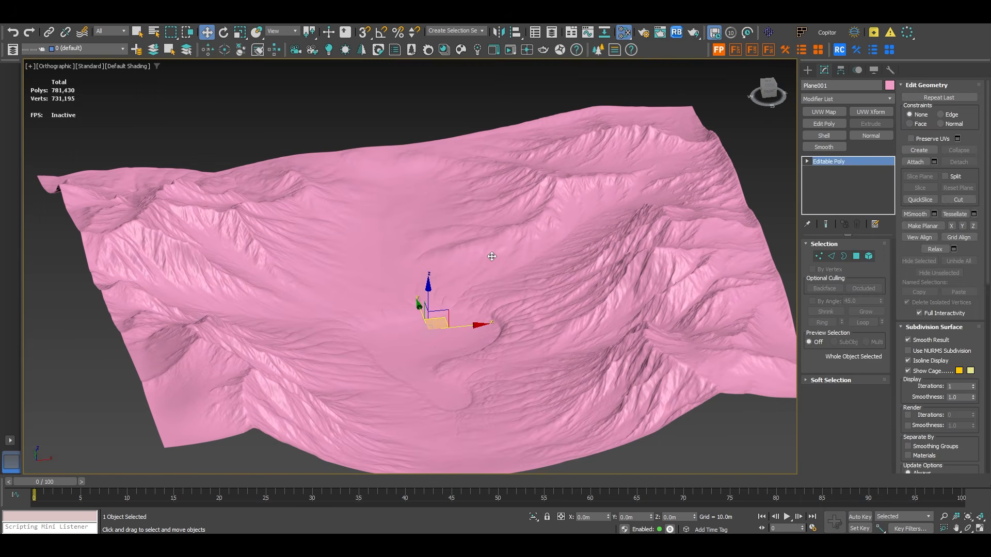
- Create a CoronaLegacyMtl material in the Slate Material Editor
key(m)
right_click(518, 208)
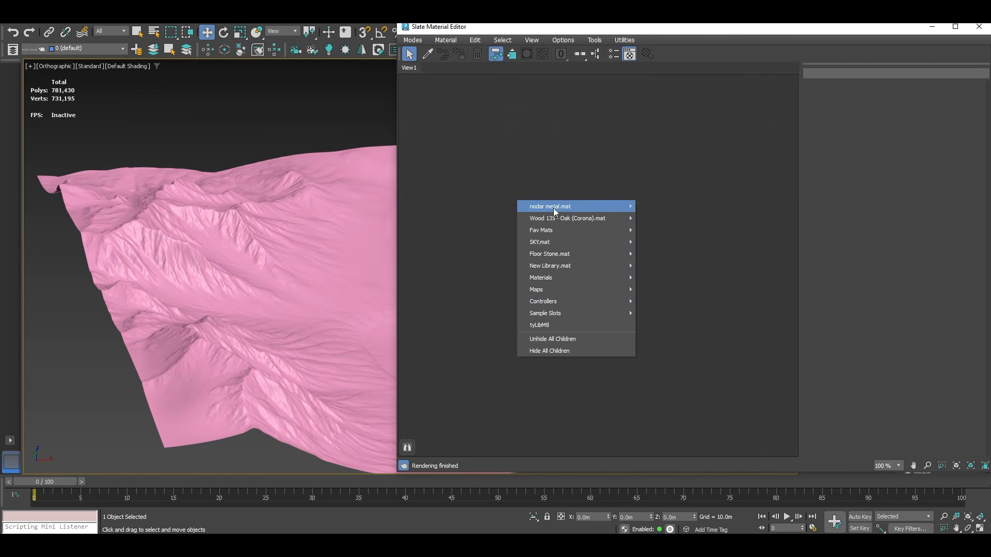
mouse_move(593, 228)
click(670, 251)
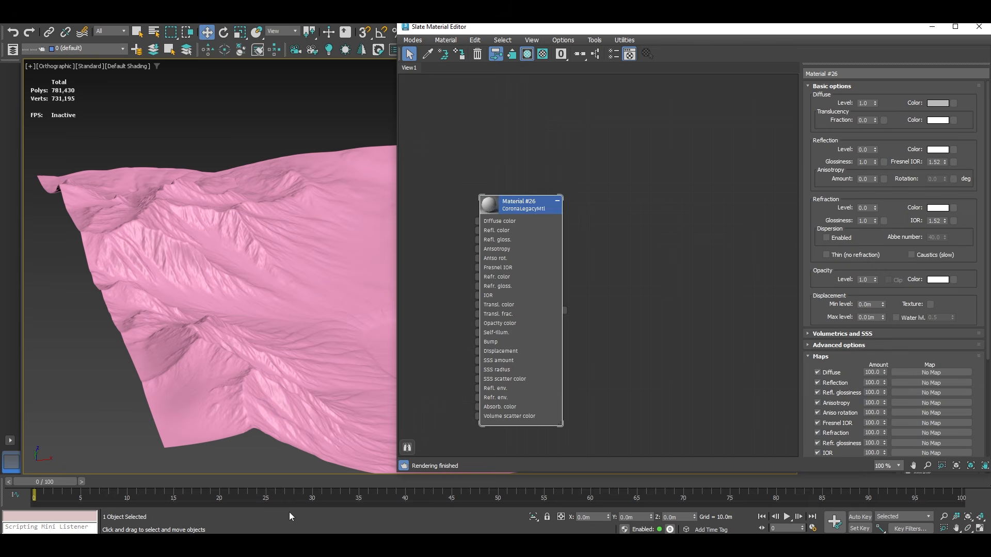
middle_drag(426, 405, 604, 379)
- Bring up the M16 folder and shrink its window and thumbnails so all maps show beside the material node
click(303, 544)
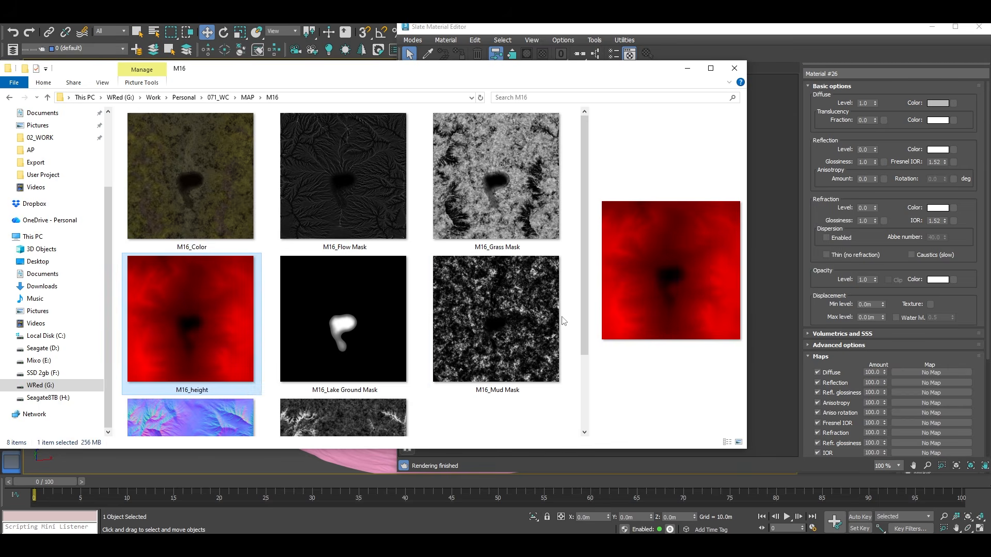
scroll(562, 320, down, 2)
drag(744, 448, 541, 463)
ctrl+scroll(348, 326, down, 1)
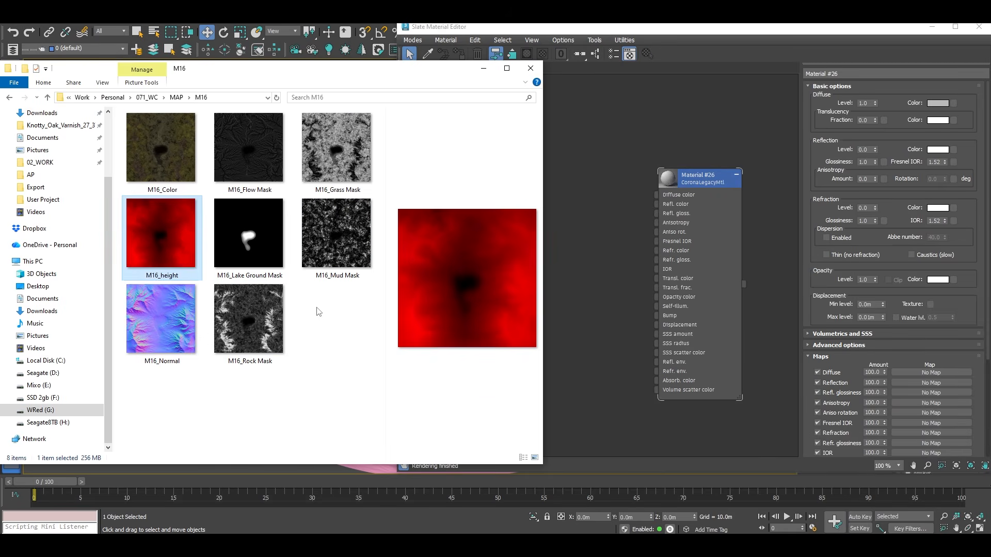
- Load M16_Color and M16_Normal as bitmaps in the material graph and connect M16_Color to the material's diffuse color
click(330, 363)
click(161, 150)
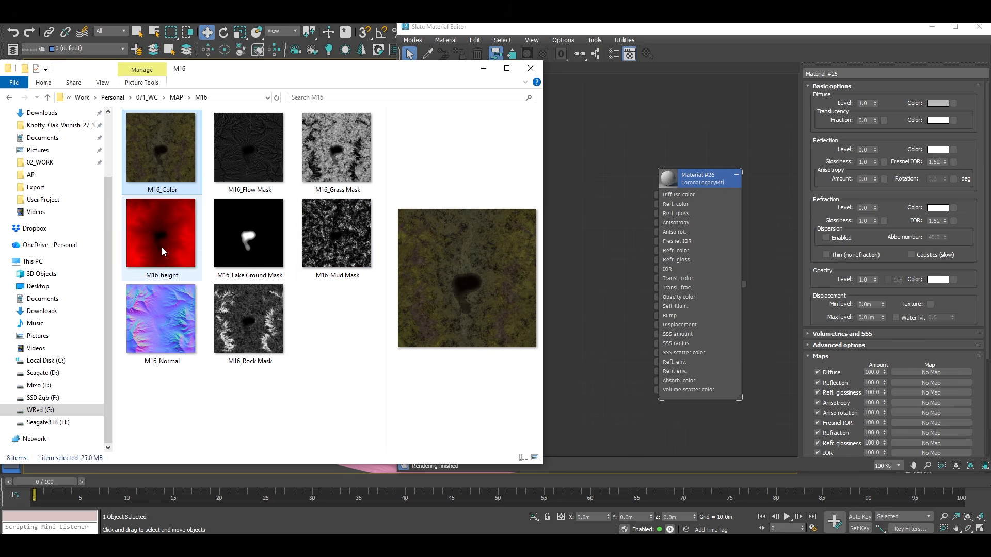
ctrl+click(157, 331)
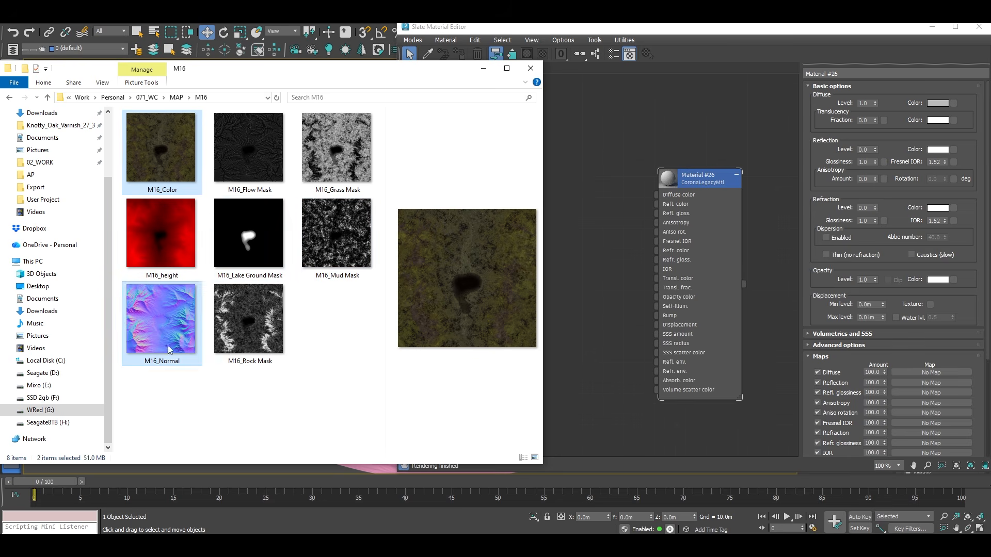
drag(161, 149, 660, 212)
drag(552, 279, 516, 279)
- Route the M16_Normal bitmap through a new CoronaNormal map into the material's Bump input and spread the nodes apart
drag(535, 283, 558, 298)
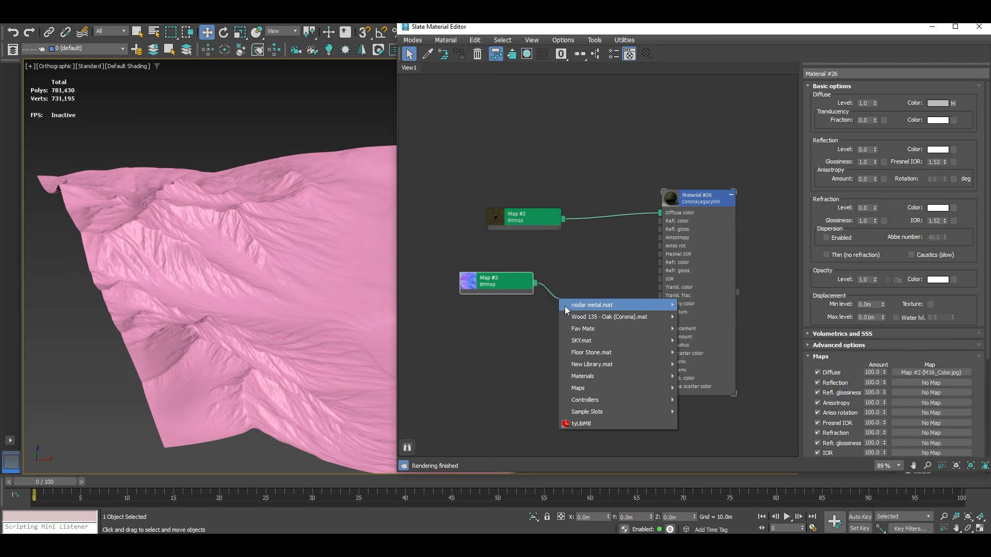
mouse_move(615, 330)
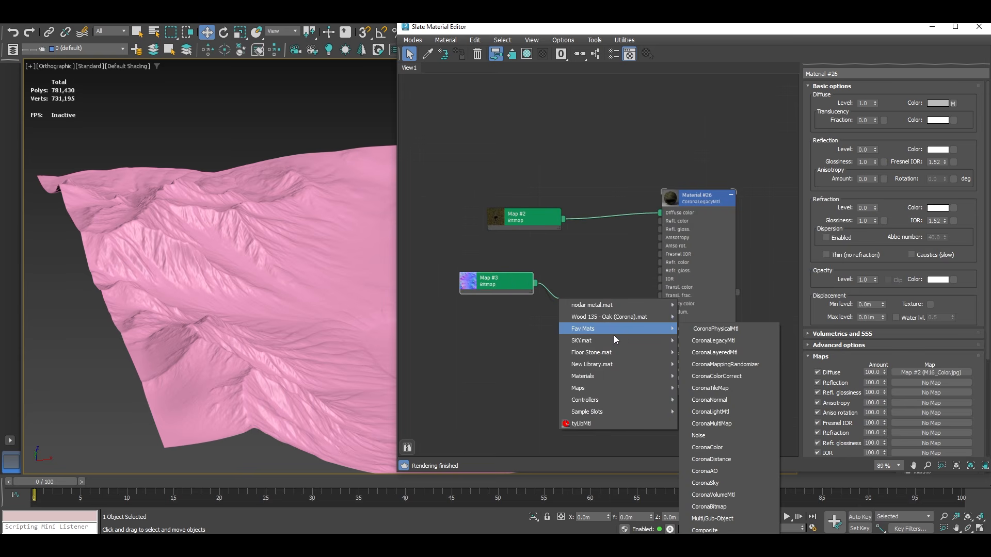
click(725, 400)
click(605, 313)
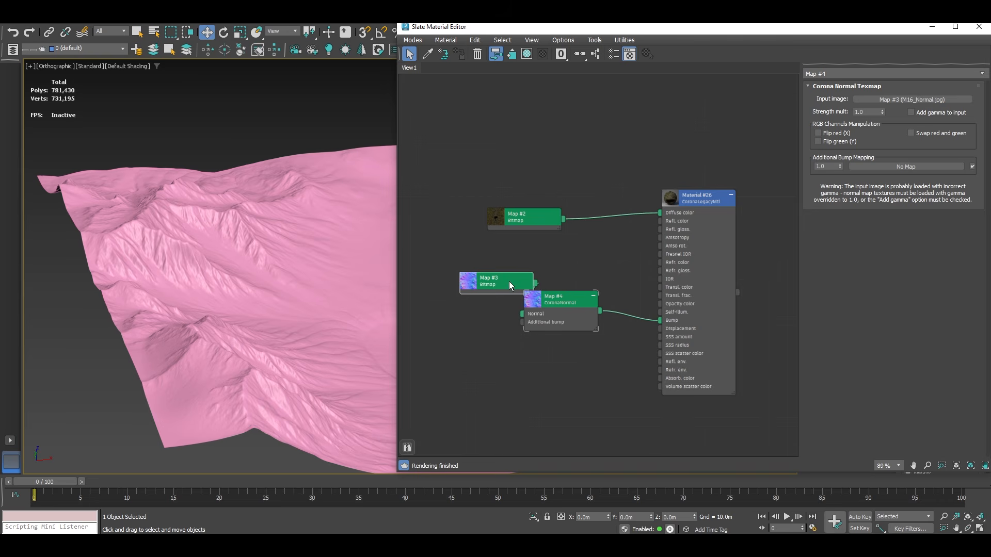
drag(510, 282, 464, 292)
- Assign the material to the terrain with its textures shown in the viewport, and enlarge the material node's preview
middle_drag(393, 275, 329, 272)
scroll(329, 272, down, 2)
drag(737, 292, 272, 294)
click(672, 203)
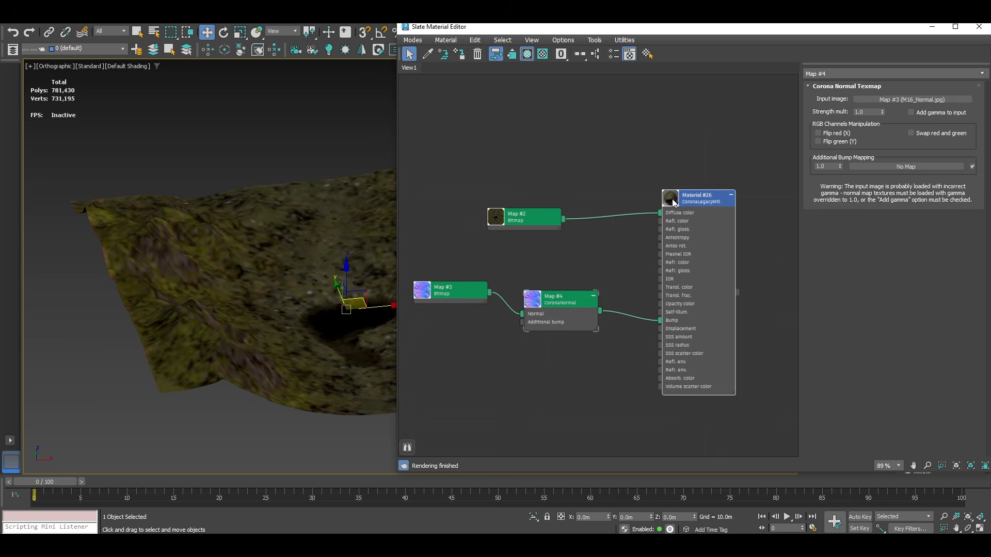
double_click(671, 199)
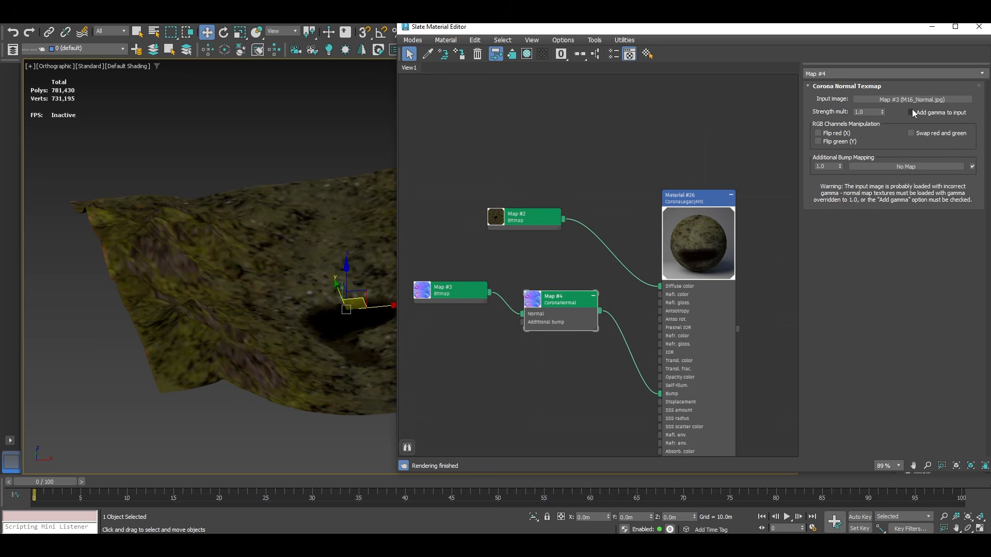
- Enable Add gamma to input on the CoronaNormal map and close the material editor
click(911, 113)
click(911, 112)
click(911, 112)
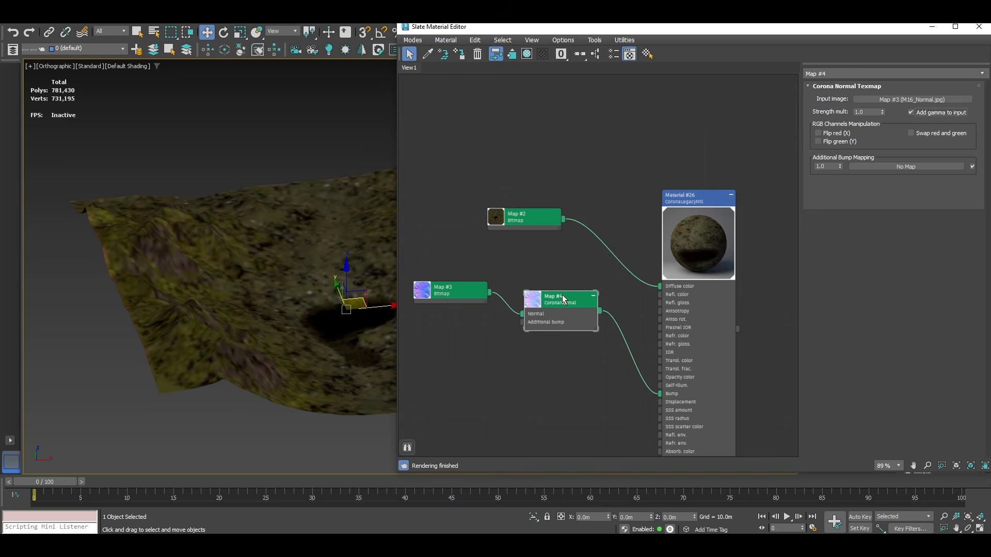
key(m)
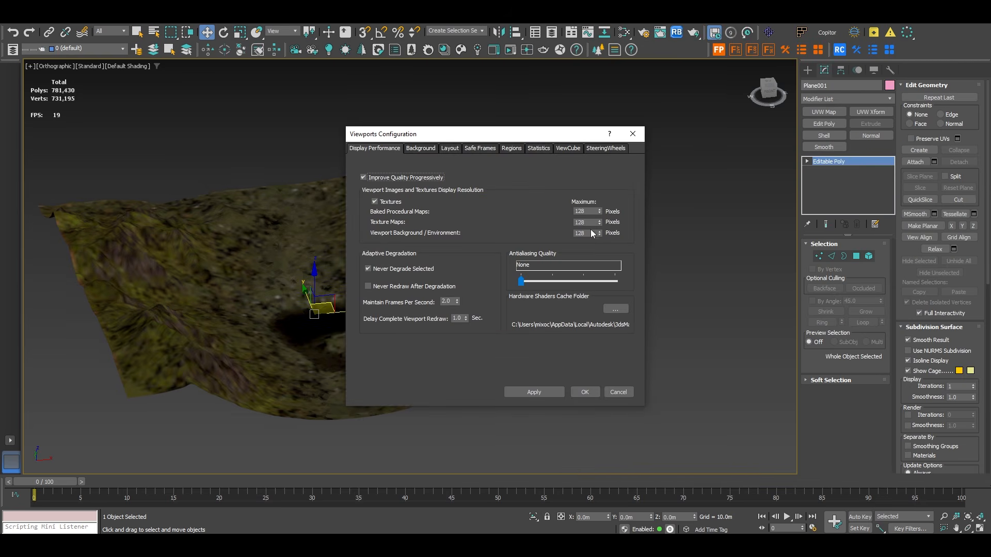
- Set the viewport's maximum texture map resolution to 800 pixels and apply it
double_click(588, 222)
click(534, 392)
click(584, 392)
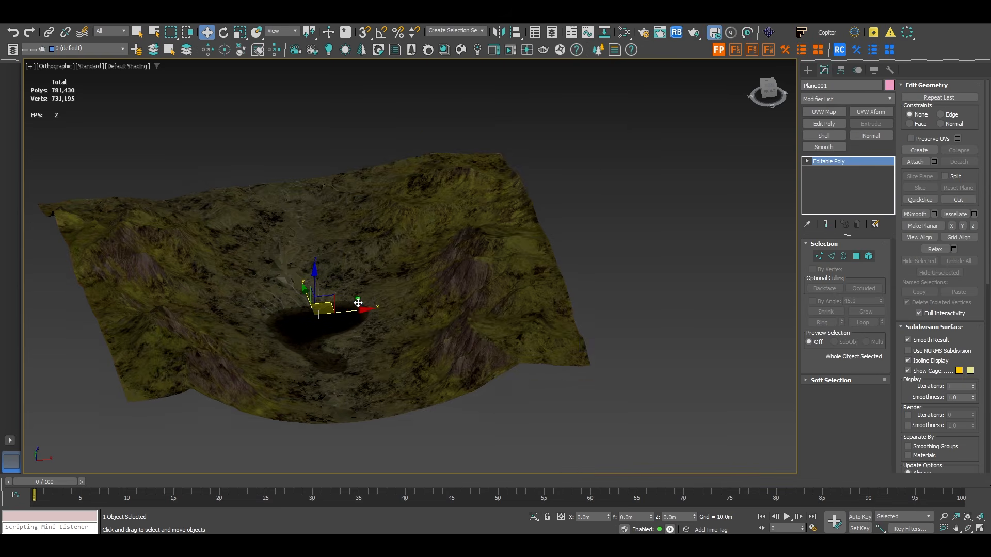
- Examine how the color texture sits on the terrain around the lake basin and its flow channels
alt+middle_drag(358, 302, 361, 307)
scroll(292, 289, up, 7)
scroll(498, 262, down, 3)
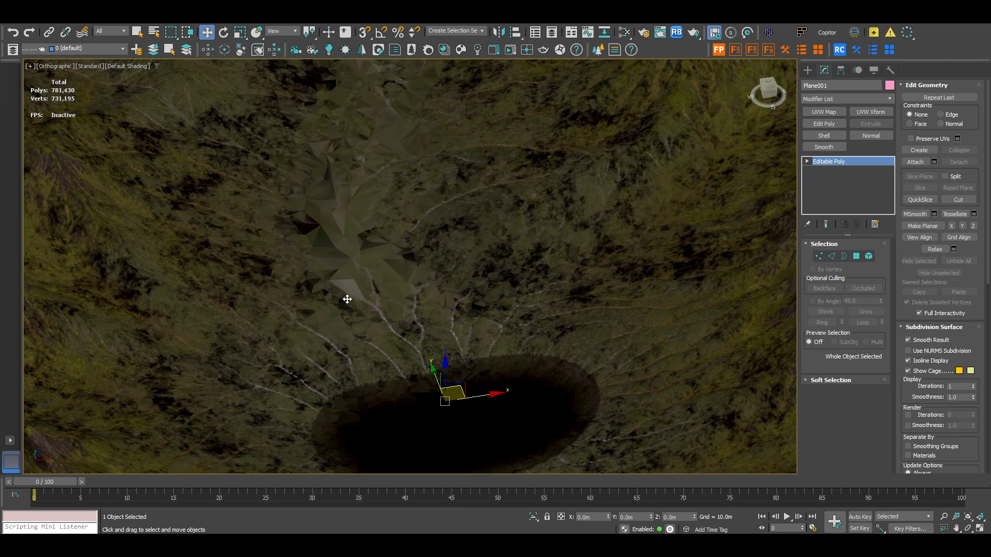
scroll(347, 299, up, 4)
scroll(439, 302, down, 8)
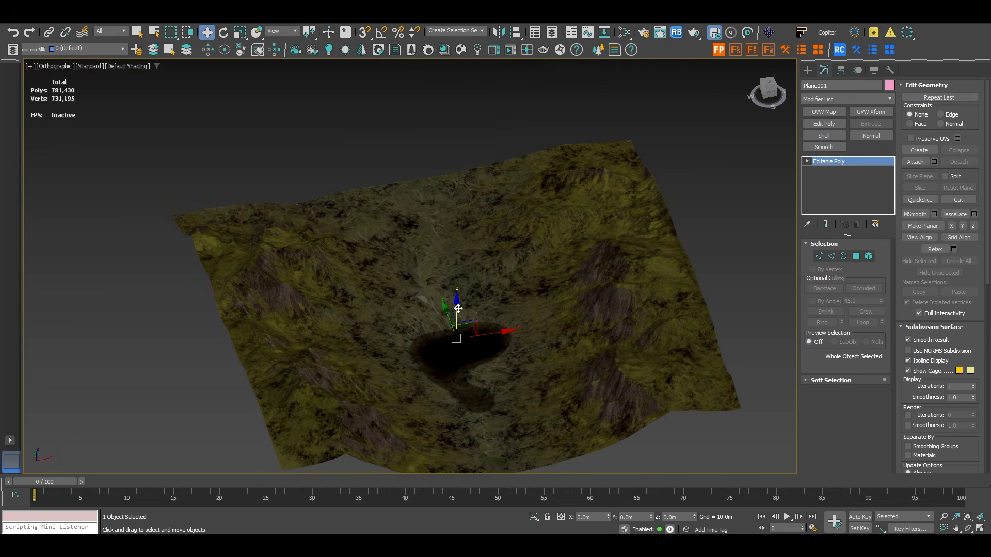
scroll(449, 308, up, 7)
mouse_move(382, 258)
alt+middle_down()
mouse_move(496, 260)
mouse_move(387, 254)
alt+middle_up()
scroll(403, 272, down, 8)
scroll(504, 221, up, 7)
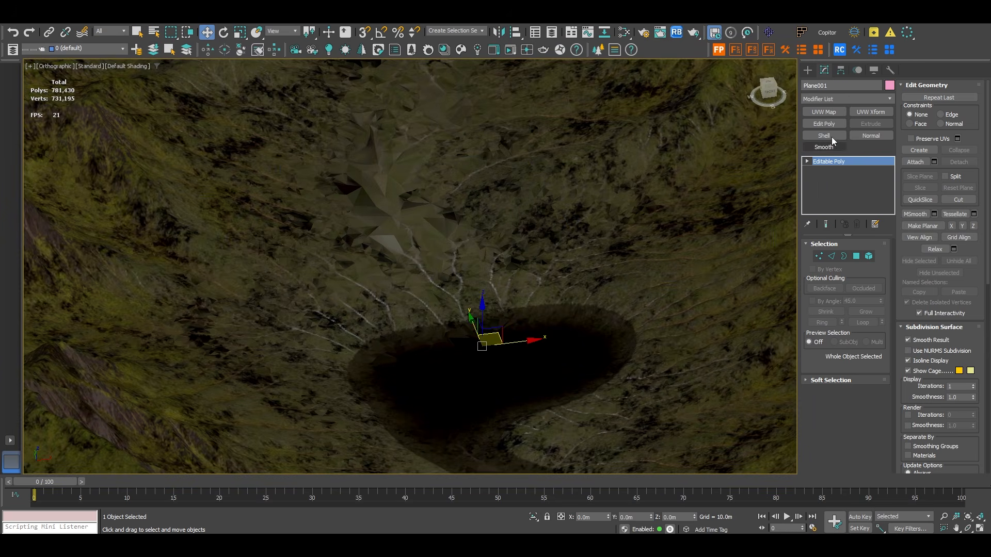
- Apply a planar UVW Map modifier to the terrain and collapse it back to an Editable Poly
click(823, 112)
scroll(515, 272, down, 5)
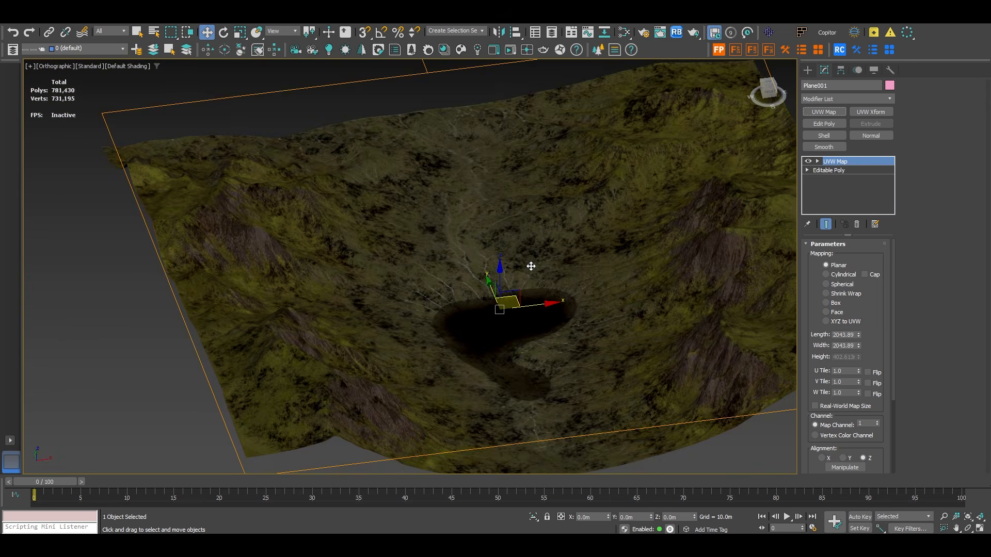
scroll(531, 266, up, 2)
scroll(523, 276, down, 5)
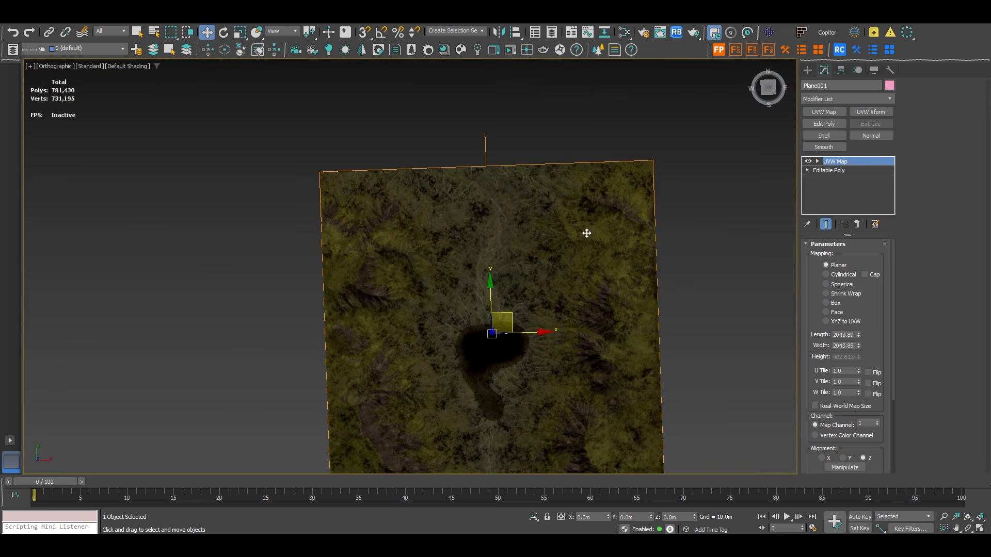
alt+middle_drag(586, 232, 549, 261)
scroll(549, 261, up, 3)
middle_drag(570, 300, 515, 250)
right_click(516, 246)
mouse_move(573, 379)
click(648, 383)
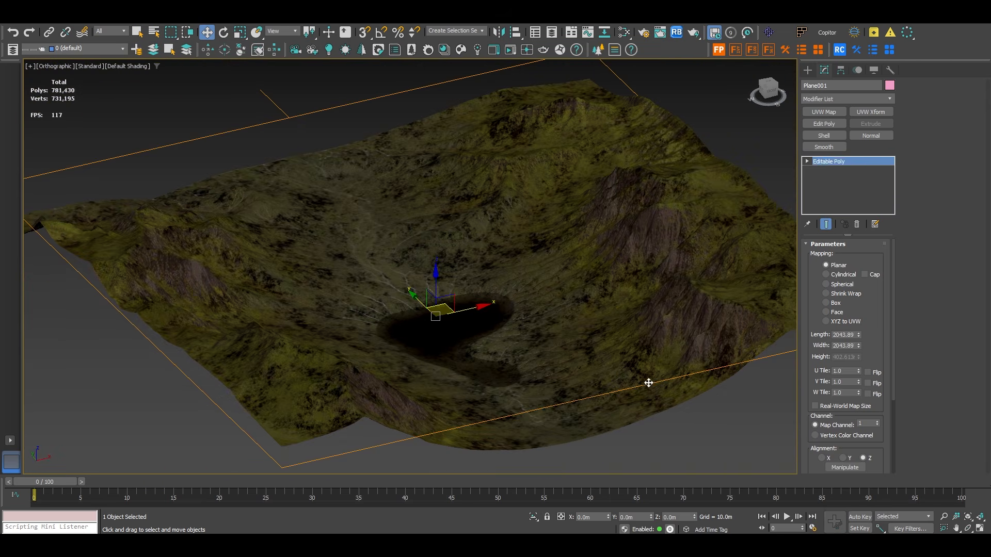
- Change the viewport layout to two side-by-side views and frame the terrain in both
middle_drag(507, 316, 528, 314)
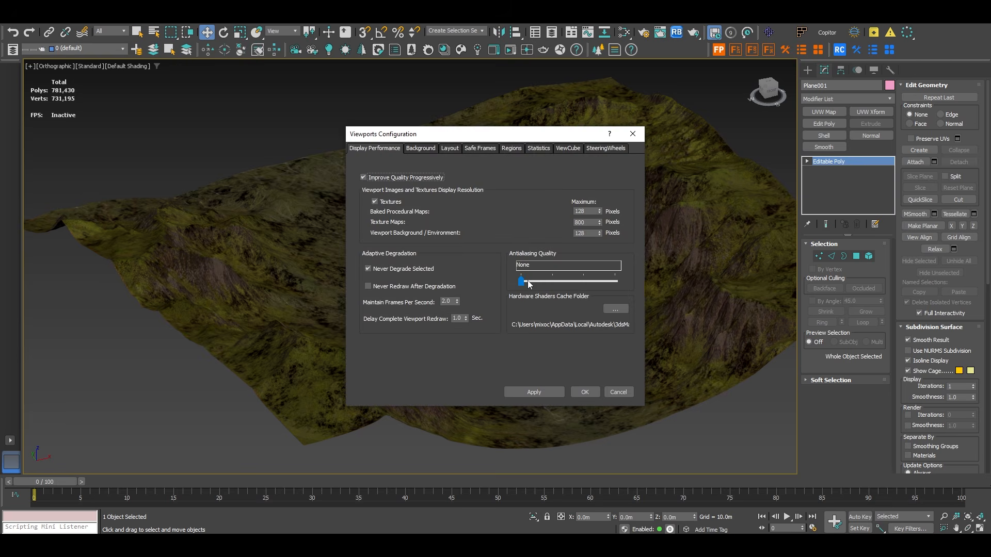
click(449, 149)
click(426, 179)
click(584, 393)
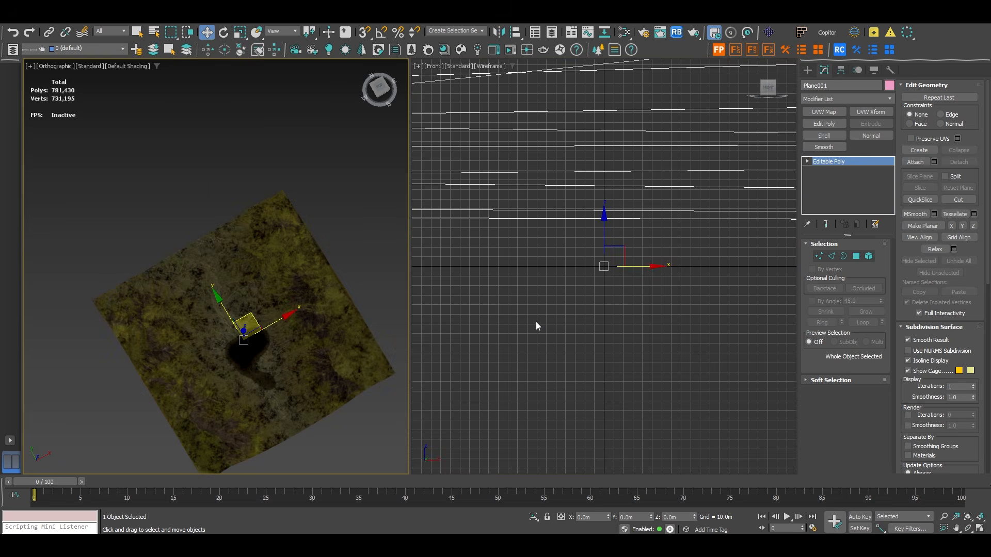
alt+middle_drag(537, 321, 592, 309)
scroll(595, 309, down, 8)
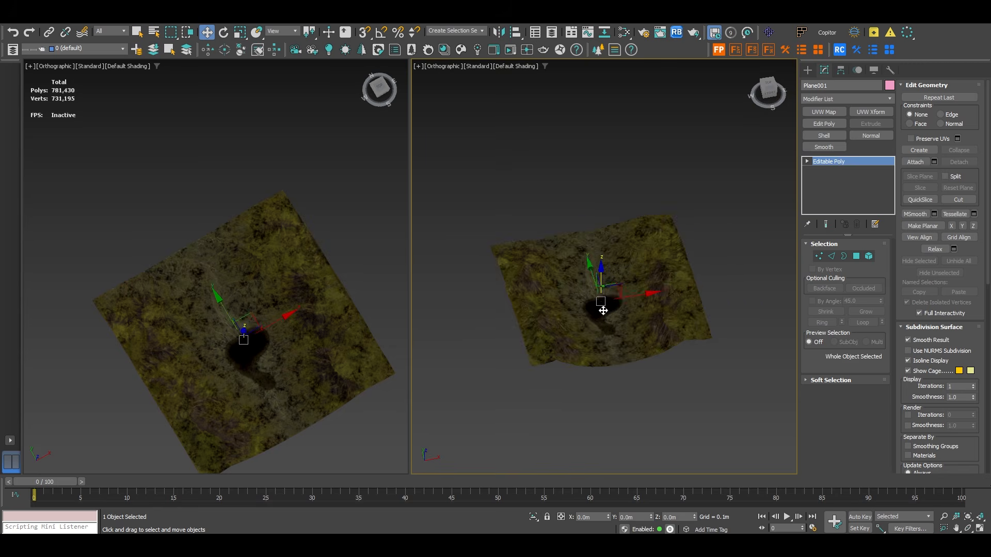
scroll(601, 309, up, 3)
middle_drag(322, 321, 316, 302)
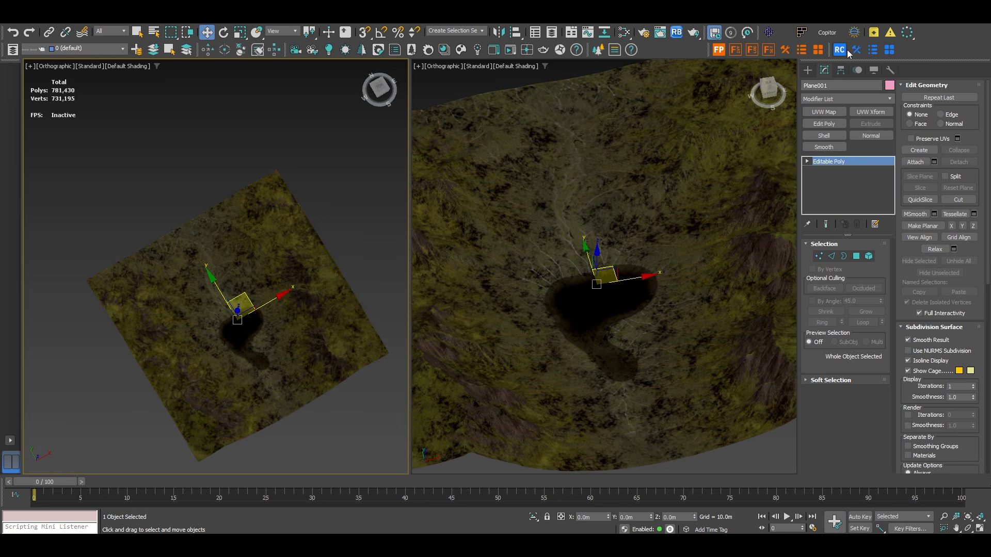
- Light the scene with the qwantani_mid_morning HDRI from the Hdrihaven category of the Quick Environment library, and minimize the library
click(854, 32)
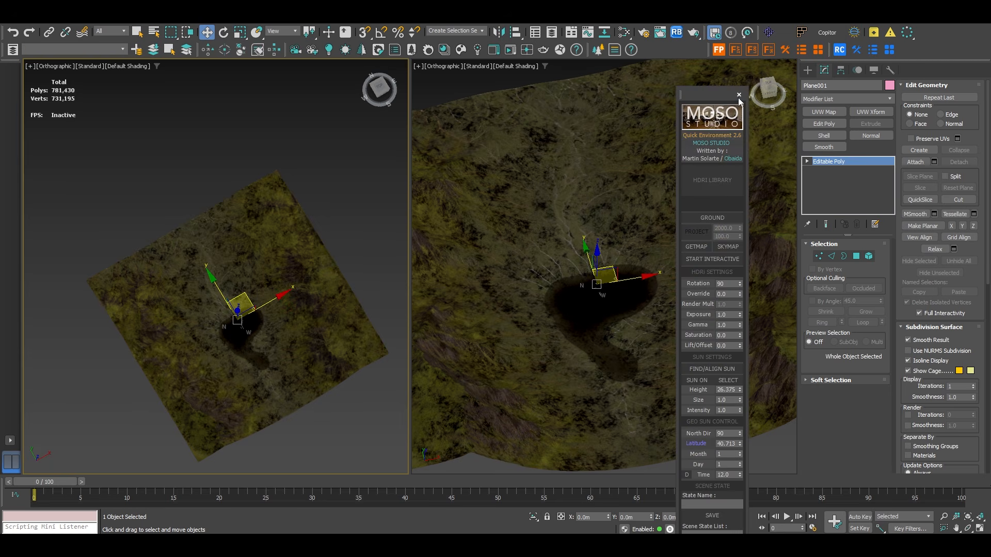
click(704, 183)
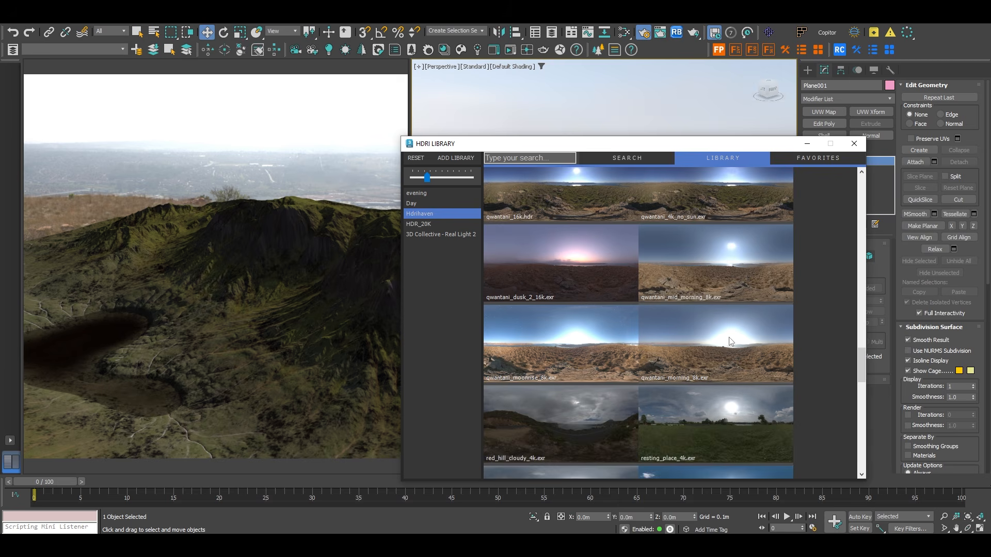
scroll(707, 318, down, 5)
double_click(704, 318)
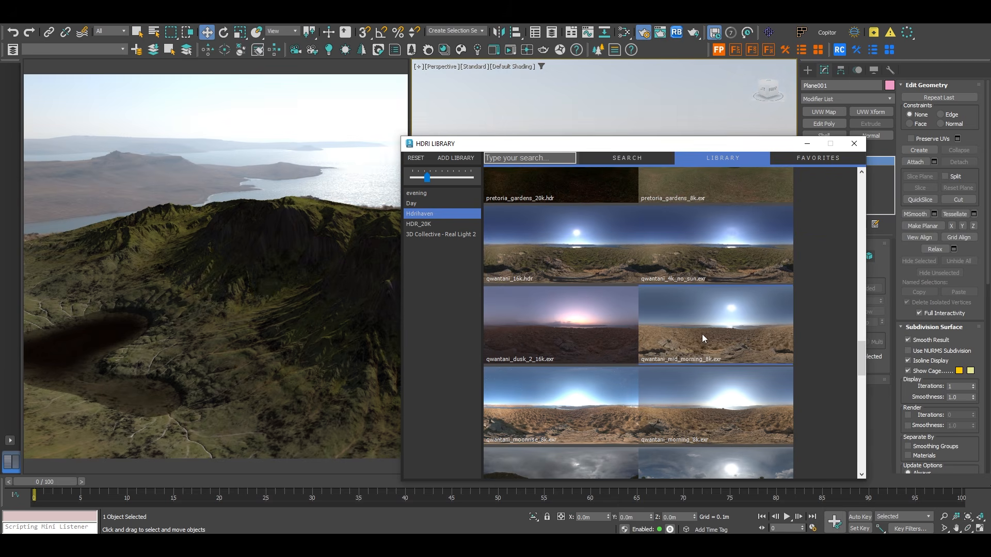
click(807, 144)
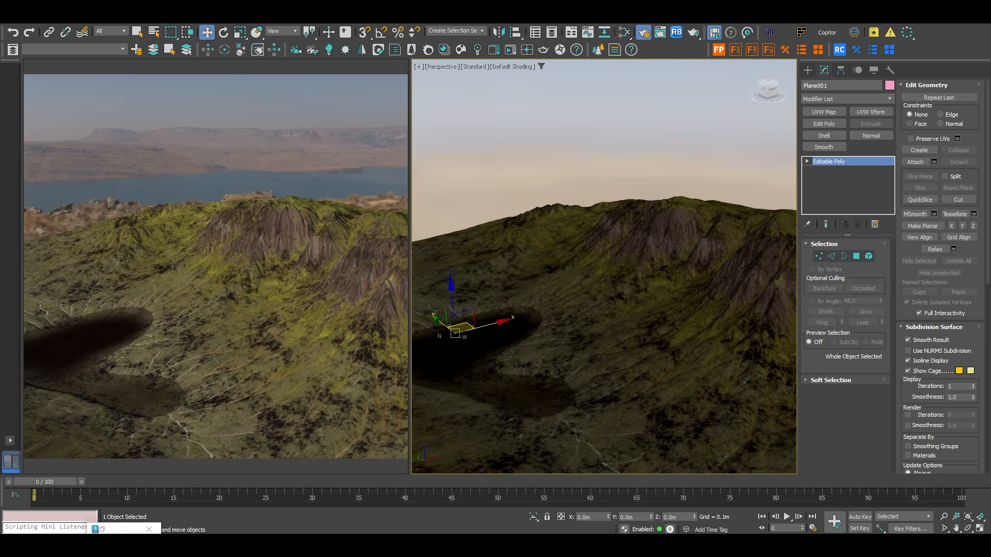
- Examine the HDRI-lit terrain in the interactive render, from the rocky peaks close up to a wider view
scroll(679, 263, up, 4)
scroll(673, 259, down, 2)
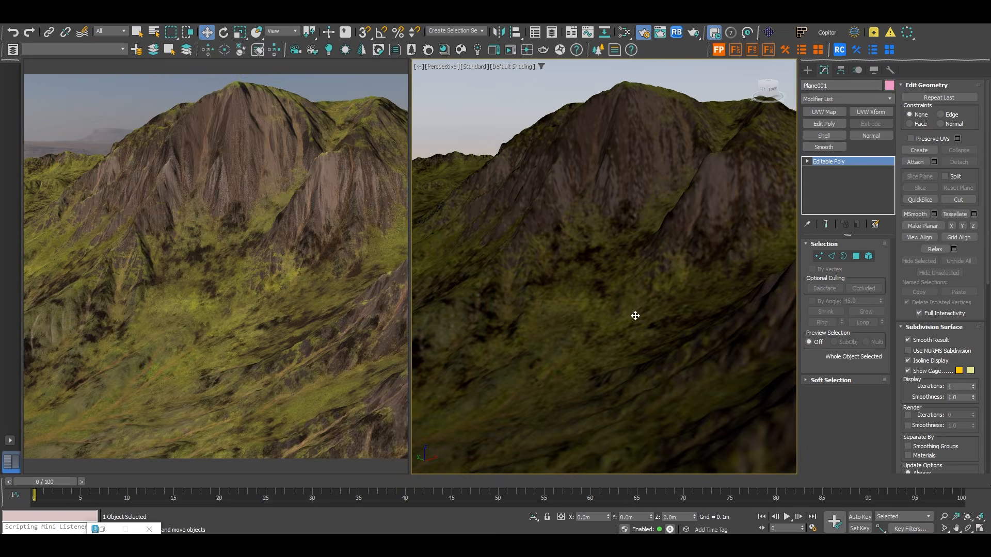
middle_drag(634, 317, 686, 273)
scroll(687, 273, down, 2)
middle_drag(607, 289, 612, 307)
key(ctrl+w)
drag(612, 307, 619, 337)
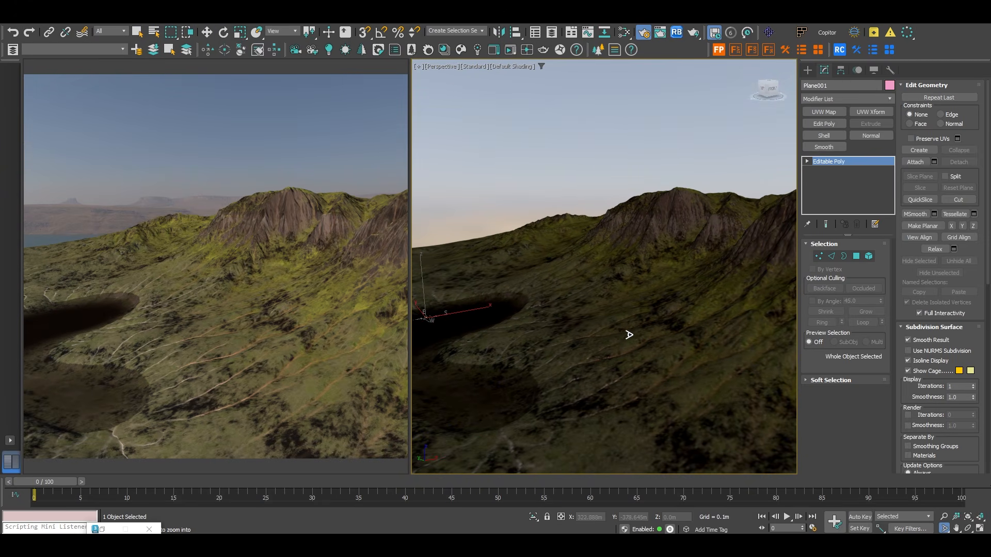
- Create a CoronaLayeredMtl that uses the terrain's CoronaLegacyMtl as its base material
key(m)
scroll(597, 302, down, 5)
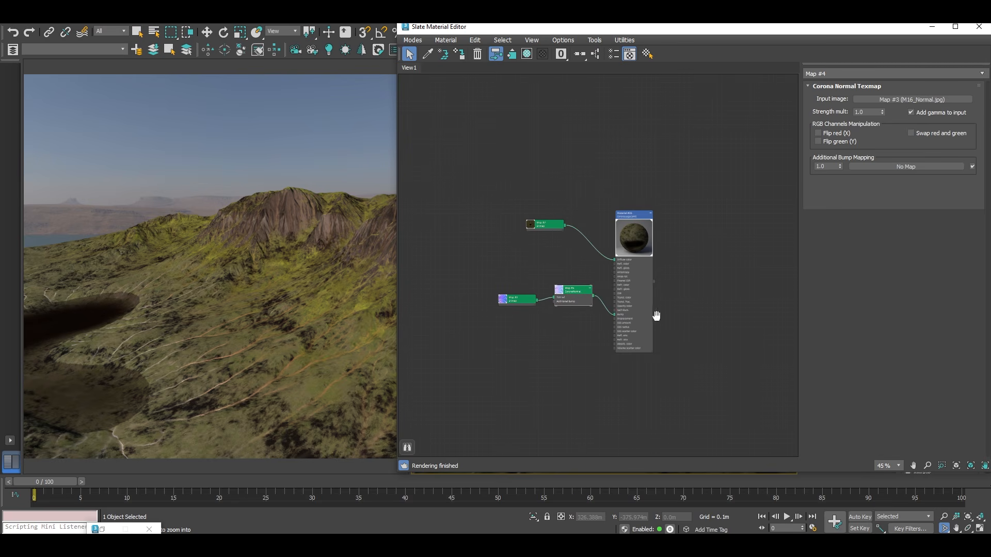
middle_drag(656, 315, 605, 279)
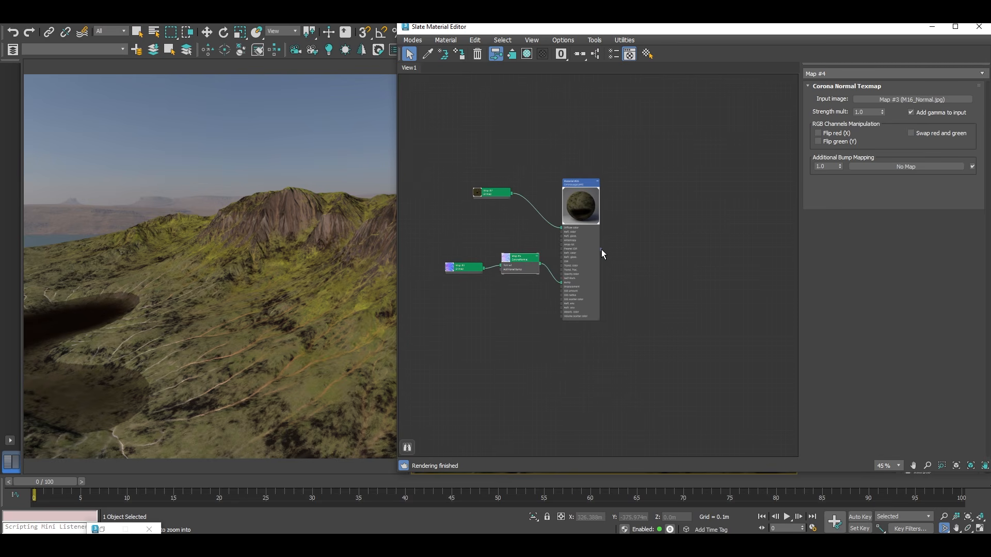
drag(616, 279, 653, 327)
mouse_move(698, 359)
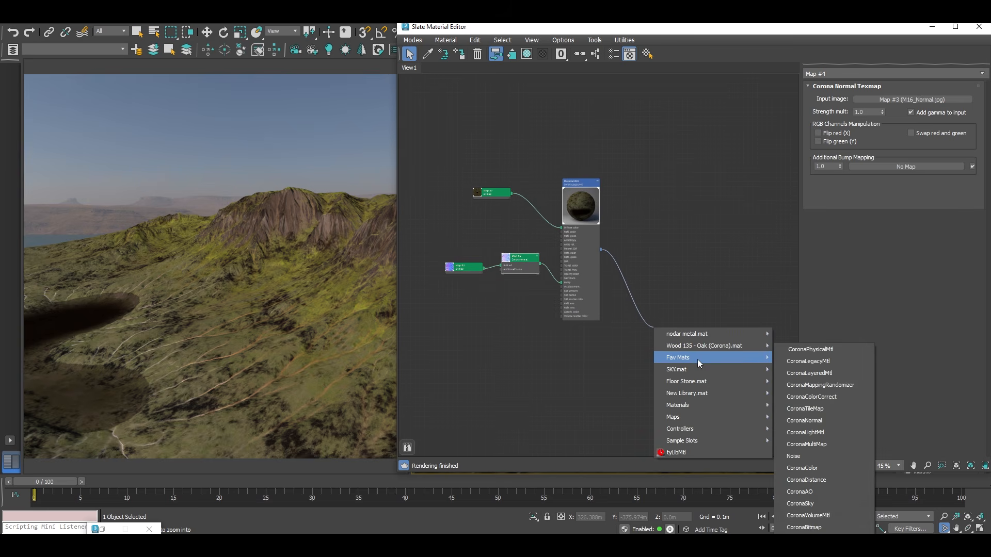
click(831, 373)
click(727, 344)
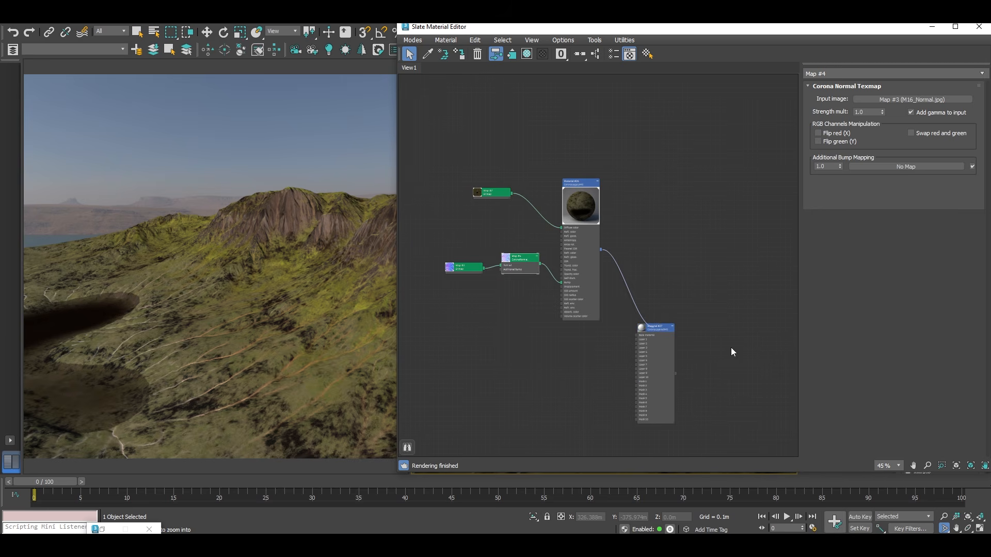
- Add a new CoronaLegacyMtl as Layer 1 of the layered material and collapse its node
scroll(597, 331, up, 2)
drag(667, 311, 567, 342)
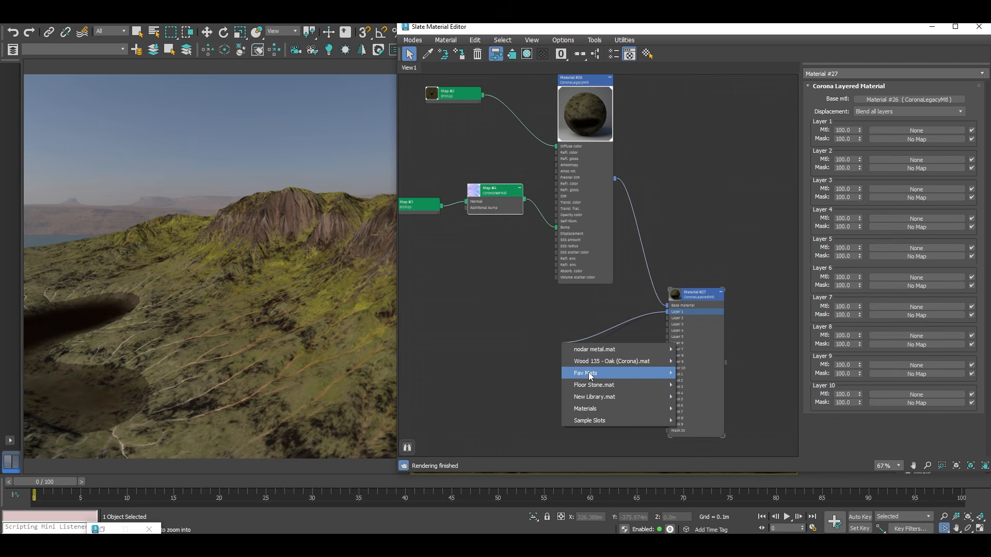
mouse_move(644, 372)
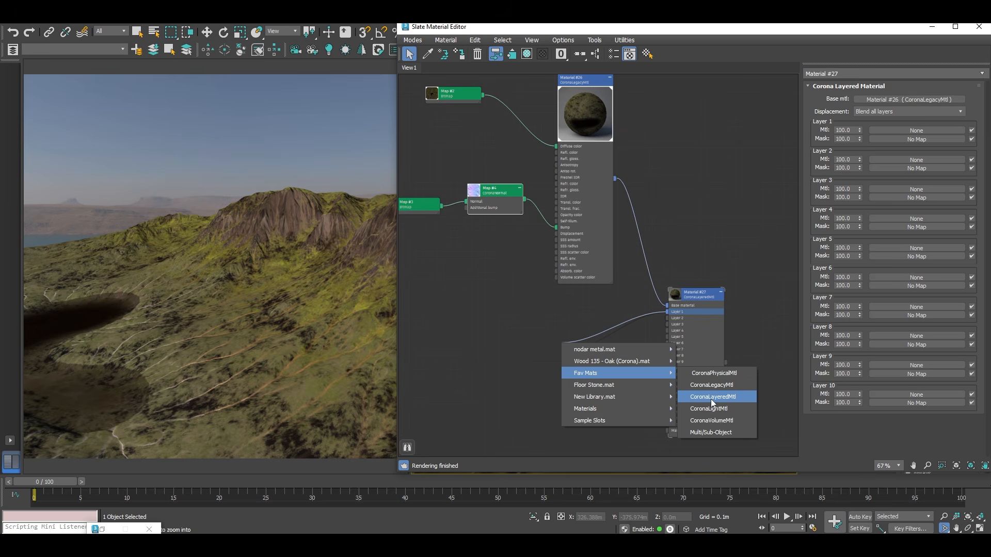
click(712, 397)
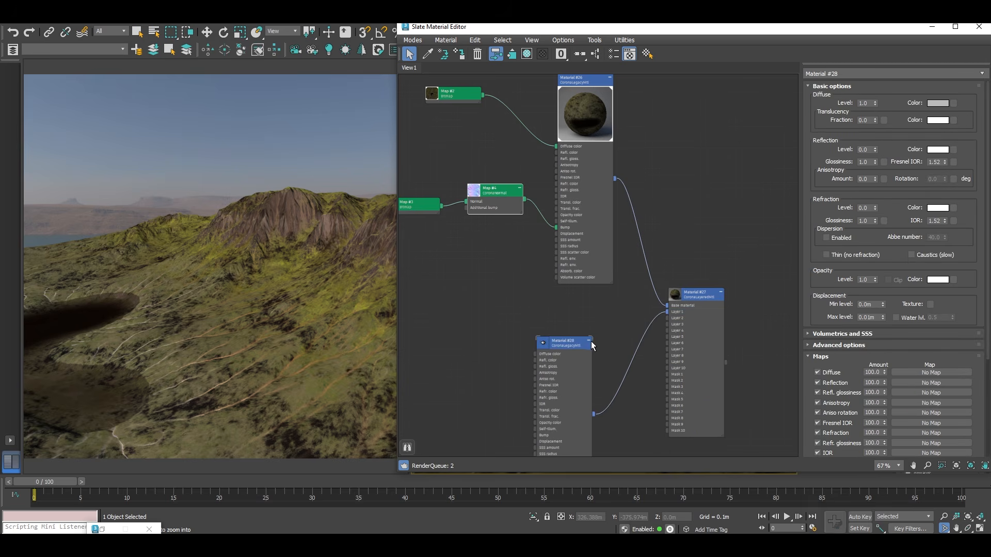
click(589, 340)
- Set the Layer 1 material's diffuse color to bright red (FF000C)
click(938, 104)
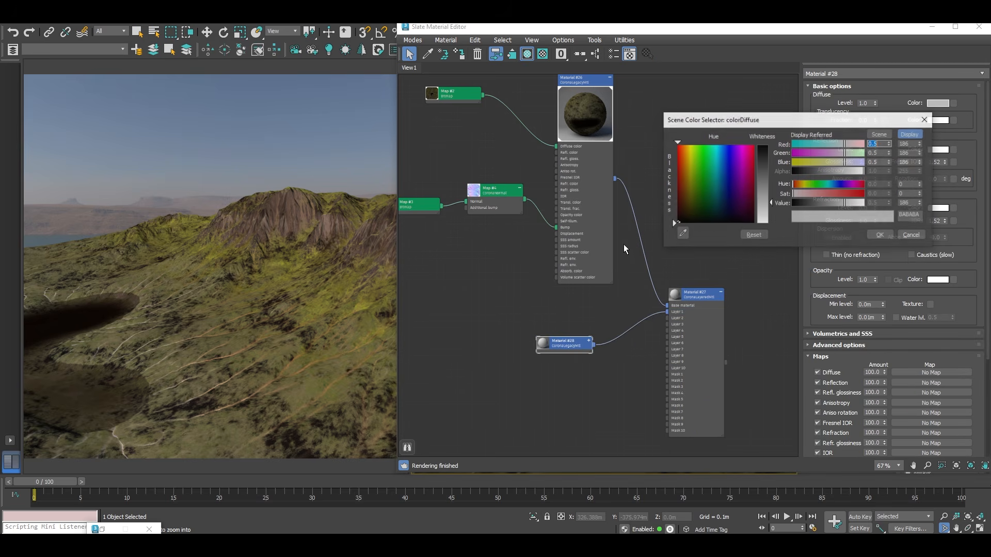
click(751, 147)
click(881, 235)
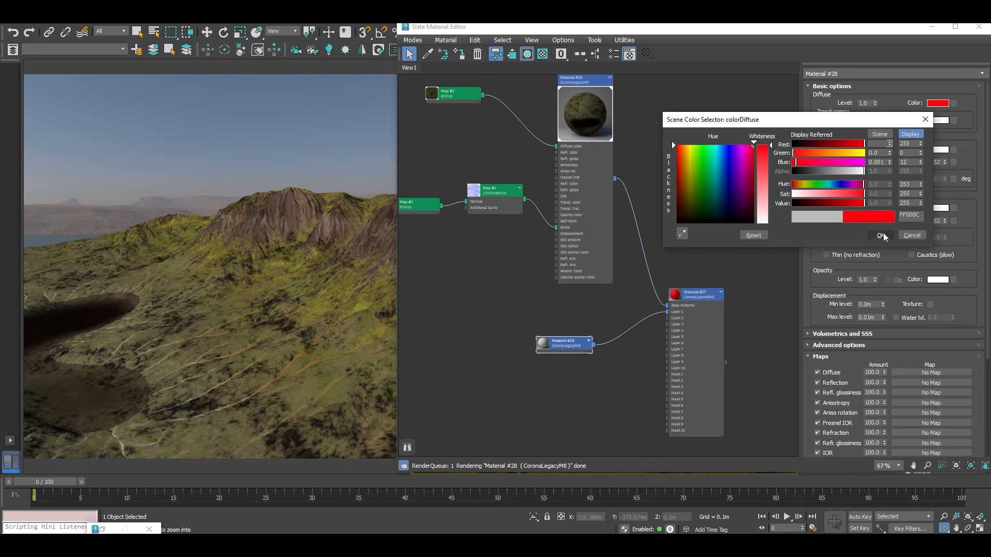
- Load the M16_Rock Mask image as a bitmap node and connect it to Mask 1 of the layered material
middle_drag(637, 369, 649, 246)
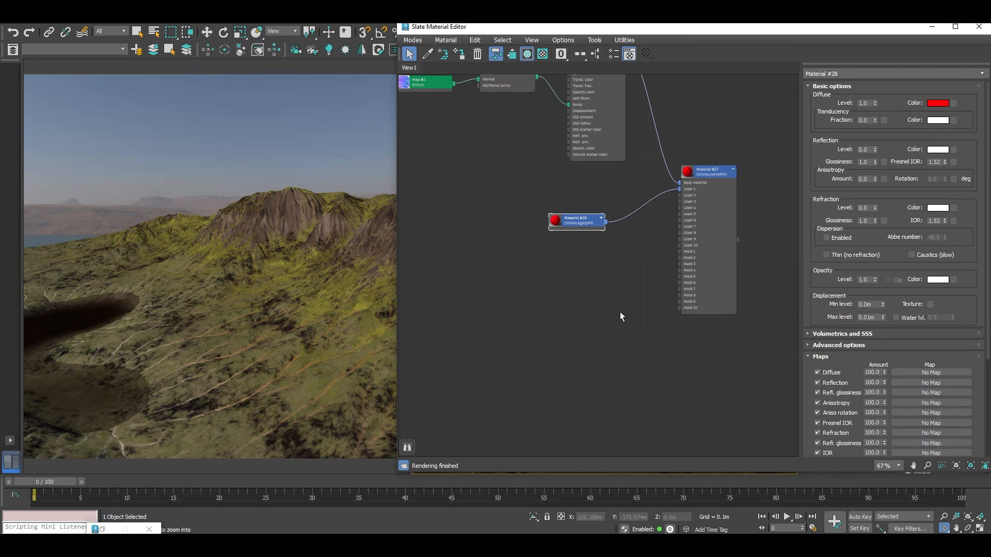
click(272, 534)
click(322, 383)
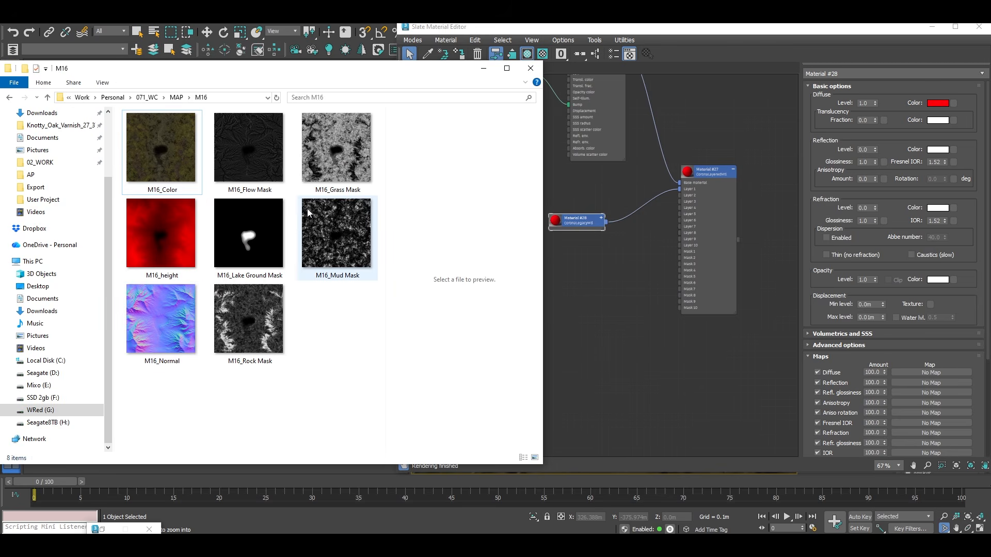
drag(257, 333, 619, 318)
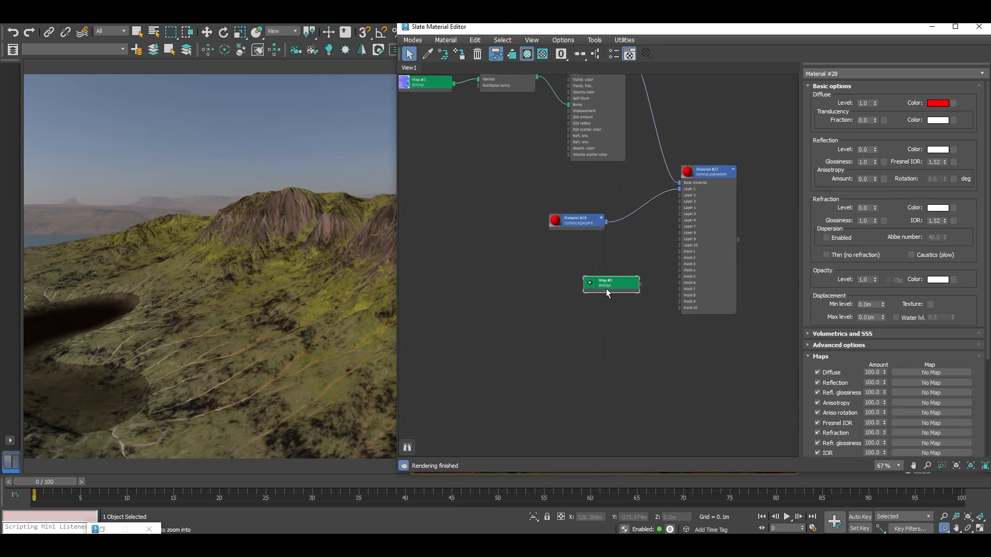
double_click(611, 286)
scroll(613, 284, up, 2)
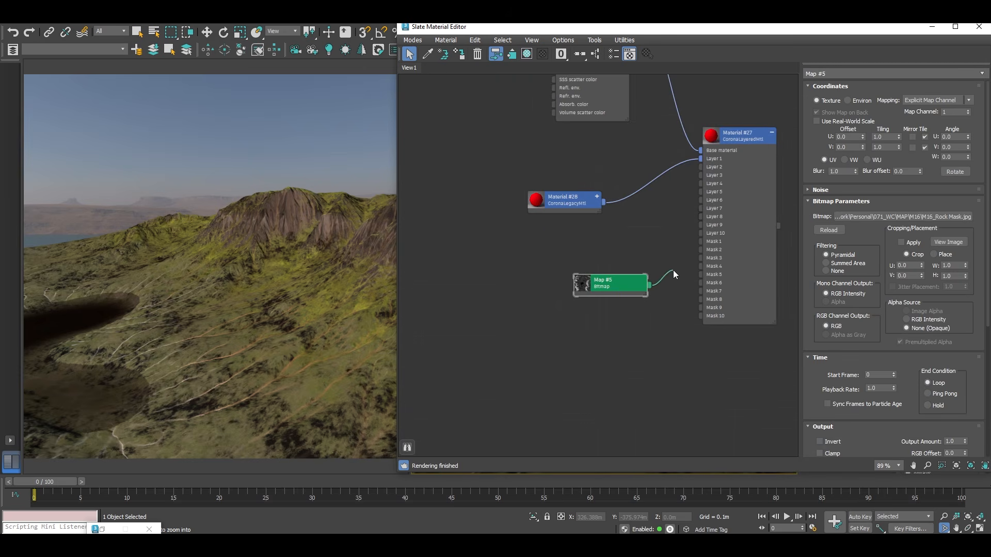
drag(681, 258, 698, 241)
drag(604, 283, 595, 287)
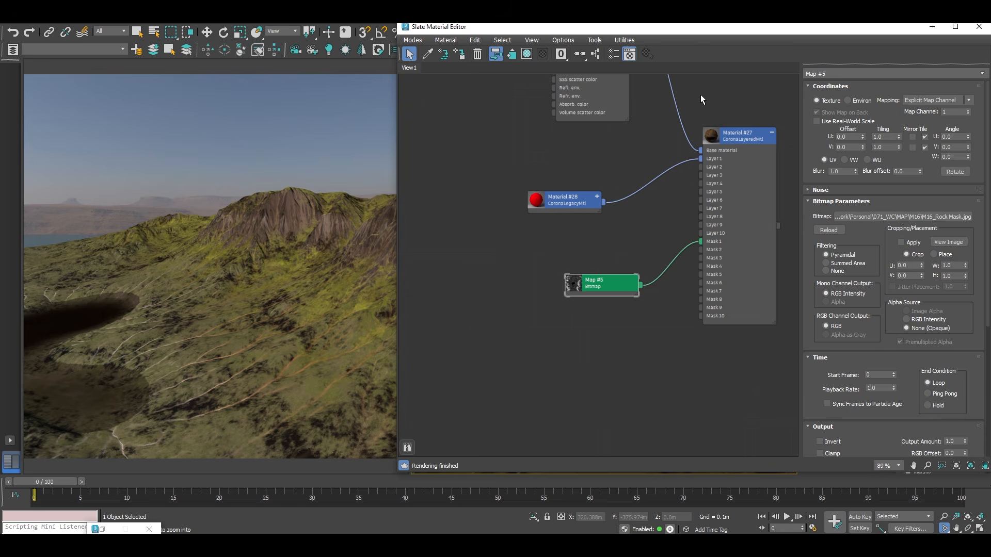
- Apply the CoronaLayeredMtl to the terrain in the perspective viewport, keeping the render and the node graph in view
drag(701, 28, 816, 53)
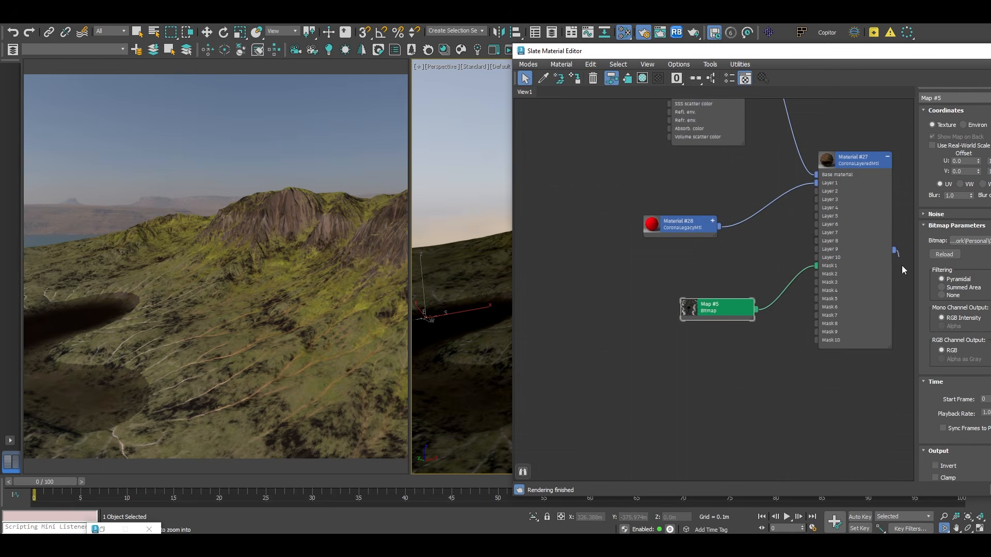
drag(902, 268, 473, 355)
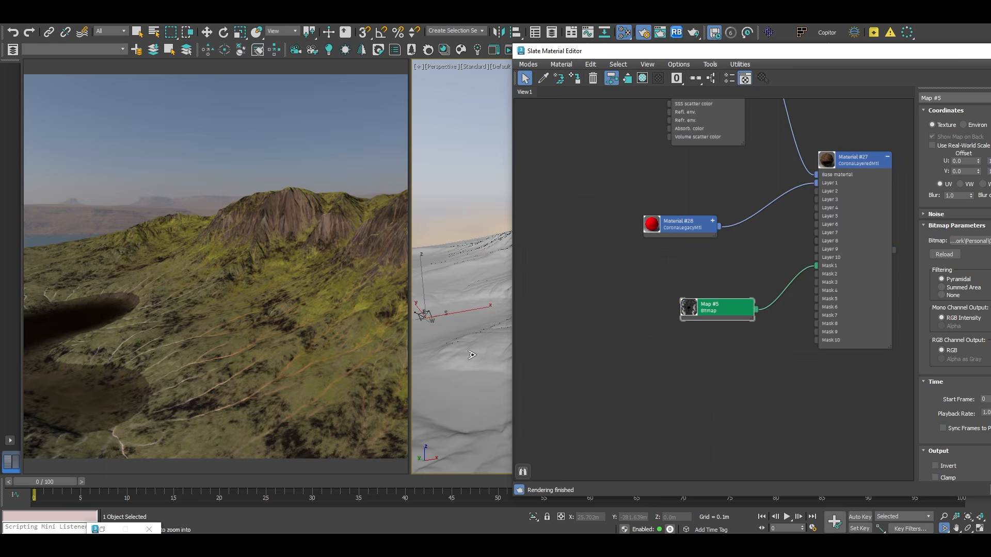
middle_drag(712, 264, 718, 368)
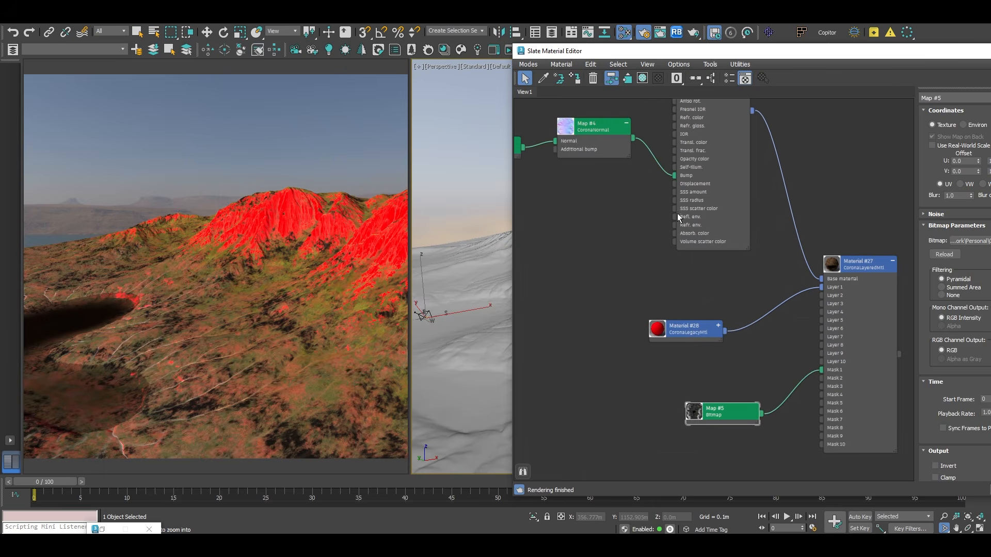
middle_drag(678, 214, 693, 303)
scroll(687, 197, down, 3)
drag(626, 54, 523, 52)
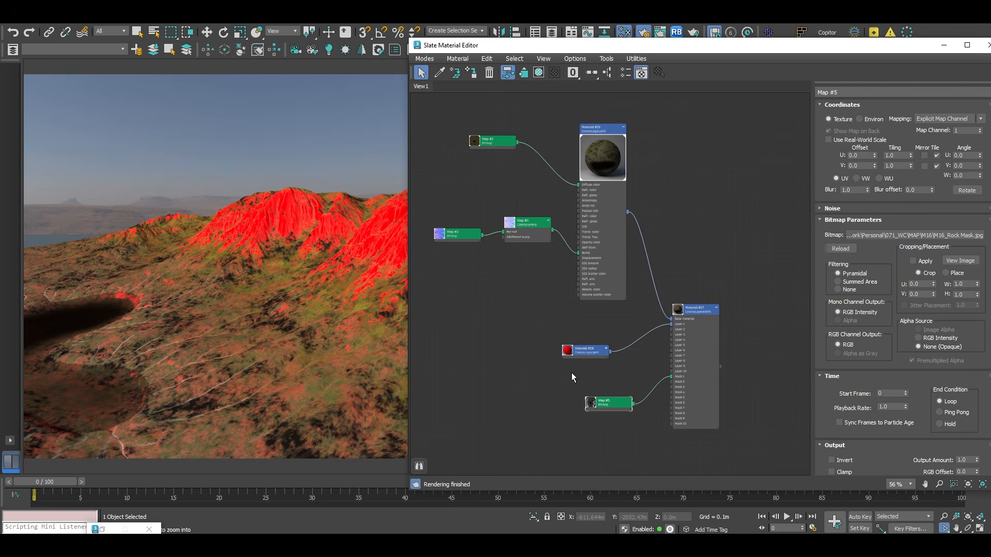
- Insert a CoronaColorCorrect map between the rock mask bitmap and Mask 1, and line its node up with the bitmap
scroll(593, 401, up, 5)
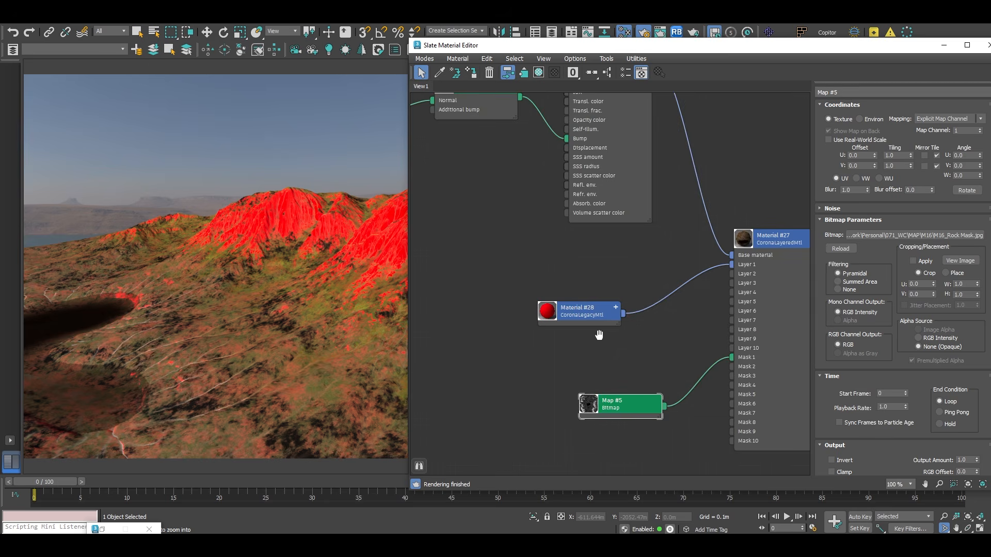
scroll(588, 335, down, 1)
middle_drag(605, 388, 619, 328)
drag(619, 328, 609, 369)
mouse_move(661, 400)
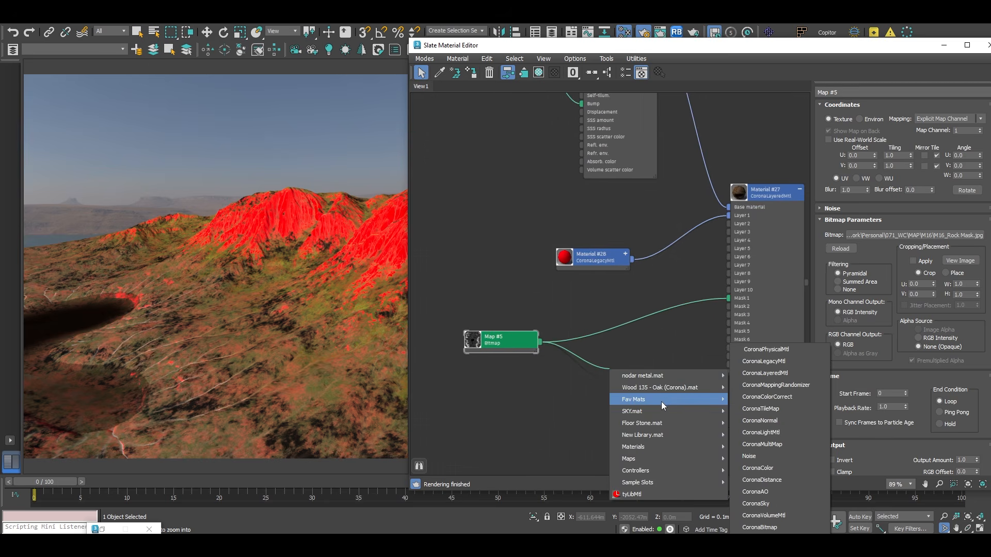
click(764, 396)
drag(650, 397, 728, 298)
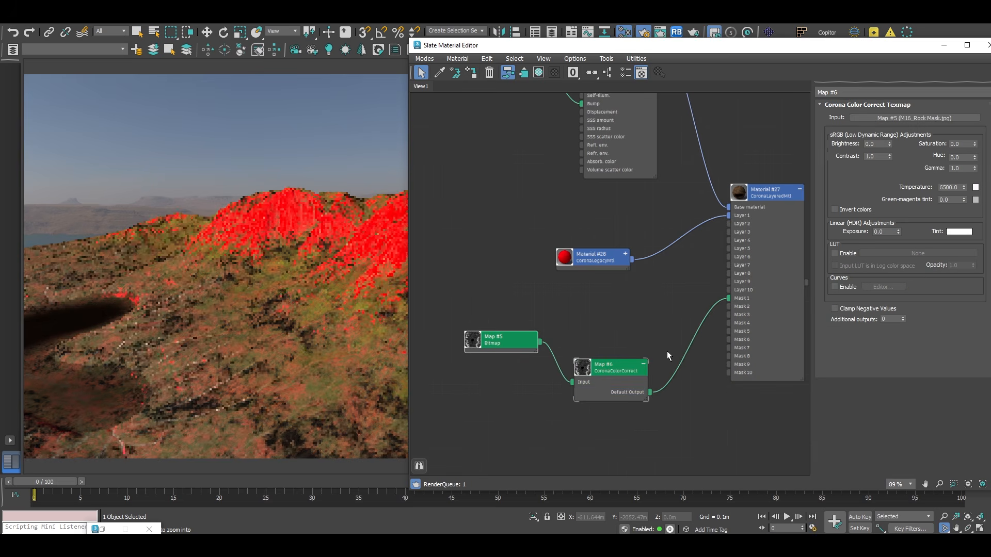
drag(614, 371, 604, 335)
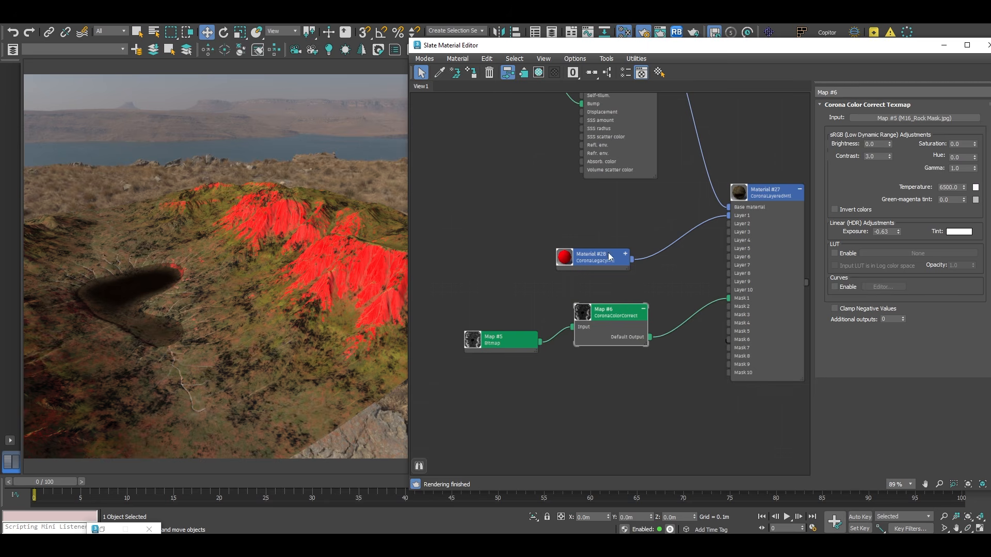
- Add a copy of the red material as Layer 2 of the layered material and set its diffuse color to dark green
mouse_move(596, 262)
mouse_down()
mouse_move(596, 216)
mouse_move(593, 249)
mouse_move(729, 223)
mouse_move(710, 215)
mouse_up()
double_click(598, 250)
click(949, 121)
click(890, 252)
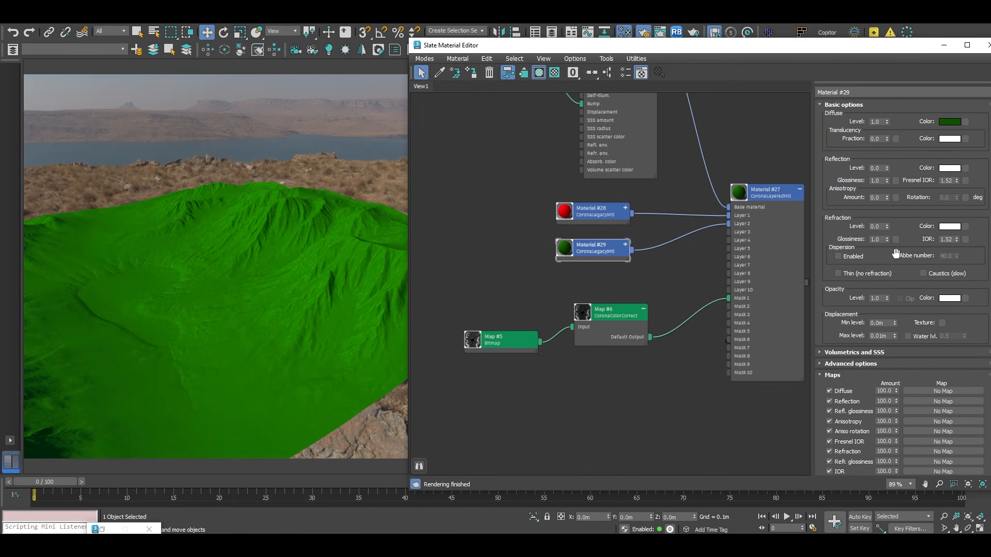
- Load the M16_Grass Mask image as a bitmap node and connect it to Mask 2 of the layered material
drag(621, 320, 612, 283)
click(264, 536)
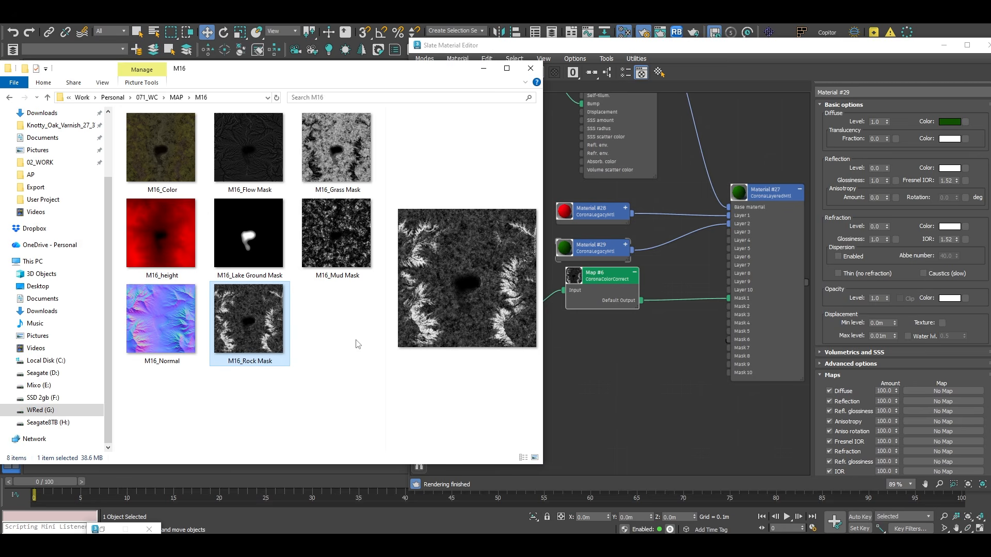
drag(341, 162, 728, 307)
- Set the Layer 2 material's diffuse color to bright cyan (00EBF4)
double_click(589, 248)
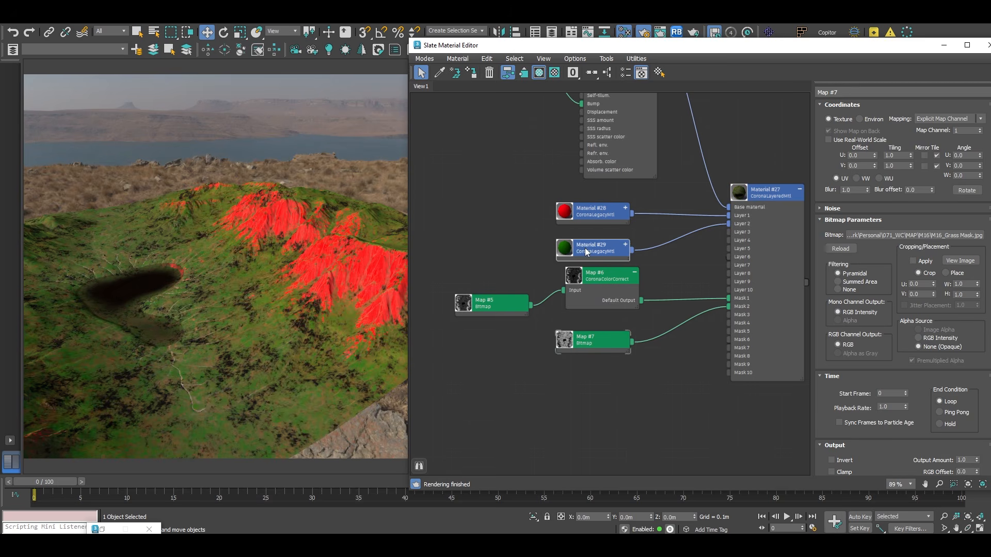
click(860, 174)
click(949, 122)
click(670, 59)
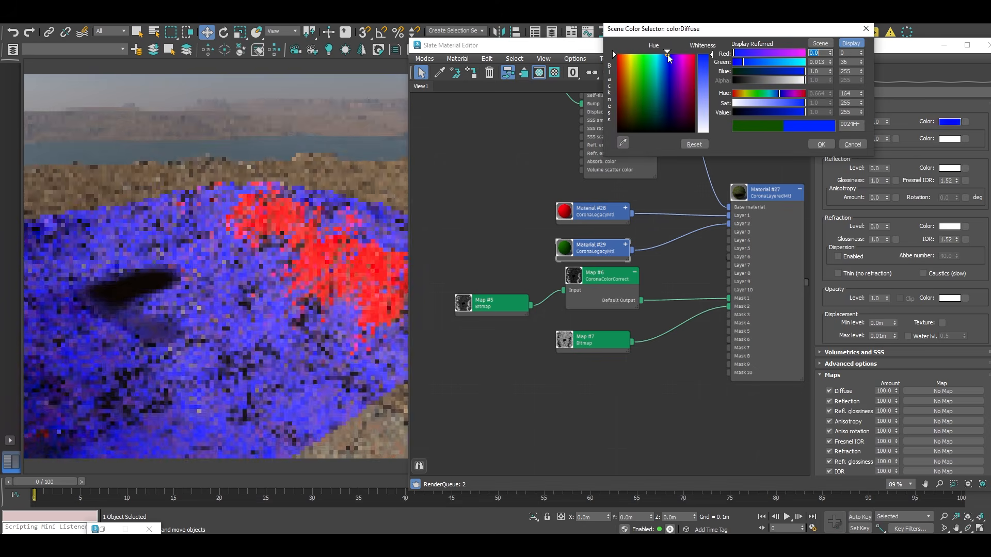
click(656, 58)
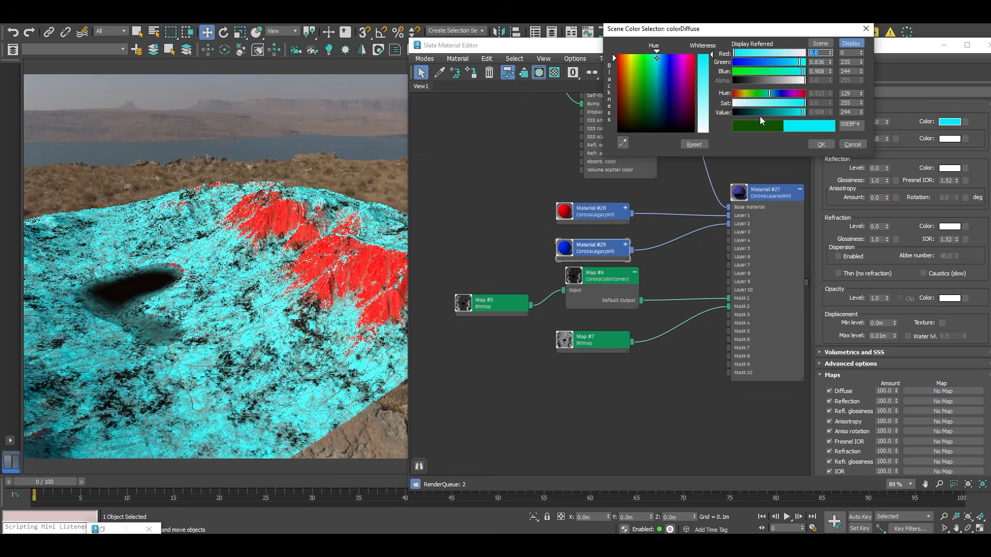
click(818, 144)
- Rearrange the two layer materials, the rock mask's color correction and the grass mask bitmap so their nodes no longer crowd each other
drag(582, 340, 545, 369)
drag(591, 275, 582, 321)
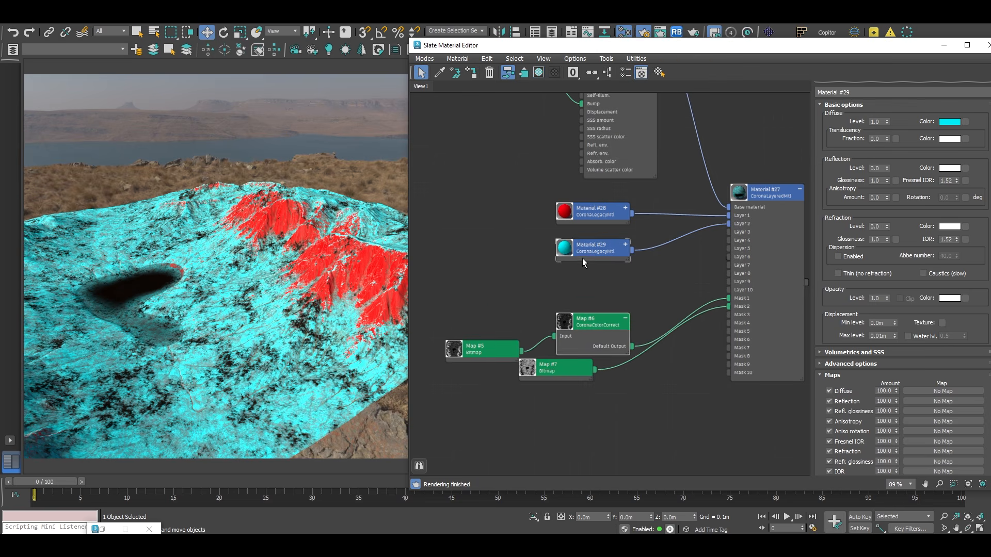
drag(582, 252, 563, 252)
drag(586, 207, 567, 198)
drag(555, 373, 583, 391)
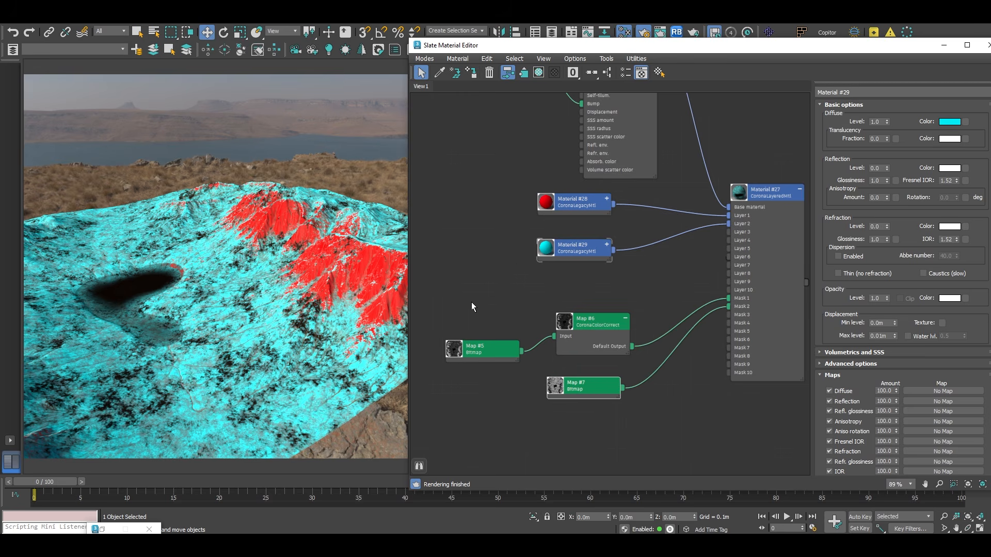